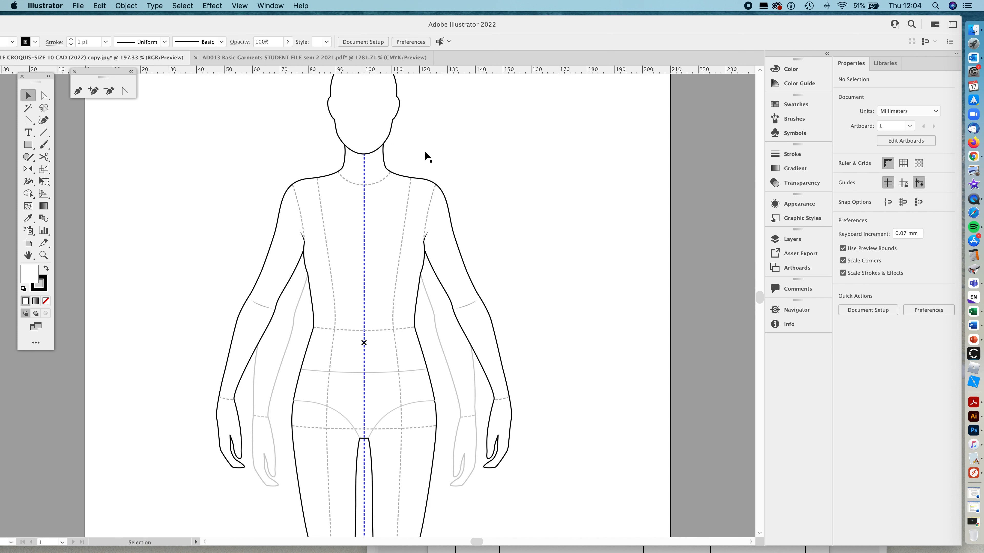
Activate the Line Segment tool and apply the Essentials Classic workspace.
key("space")
left_click_drag(310, 179, 268, 180)
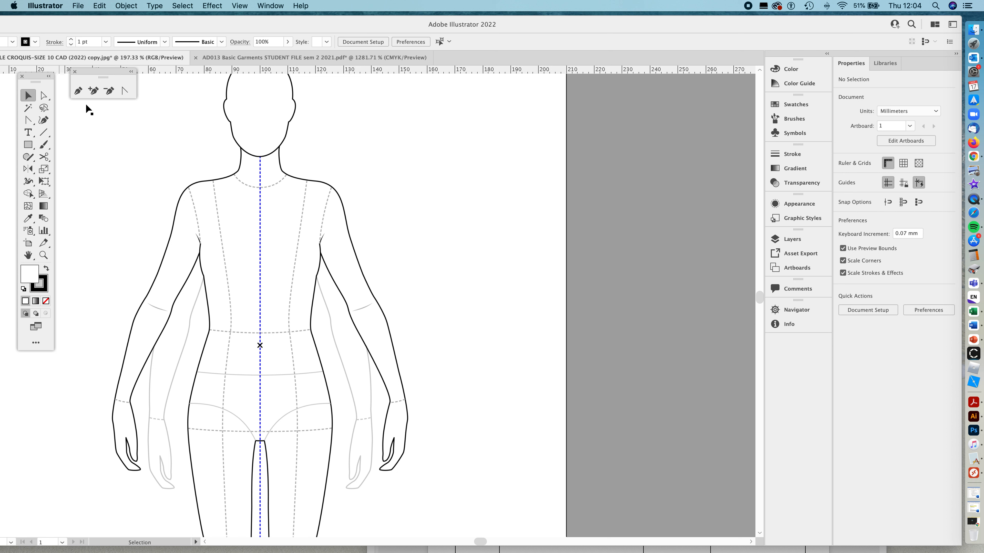
left_click(43, 133)
left_click(44, 133)
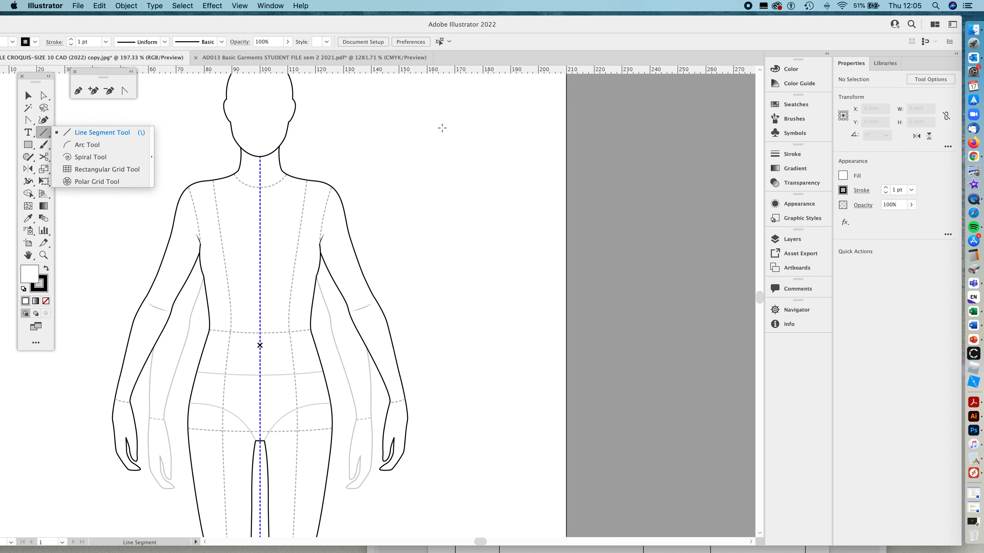
left_click(952, 25)
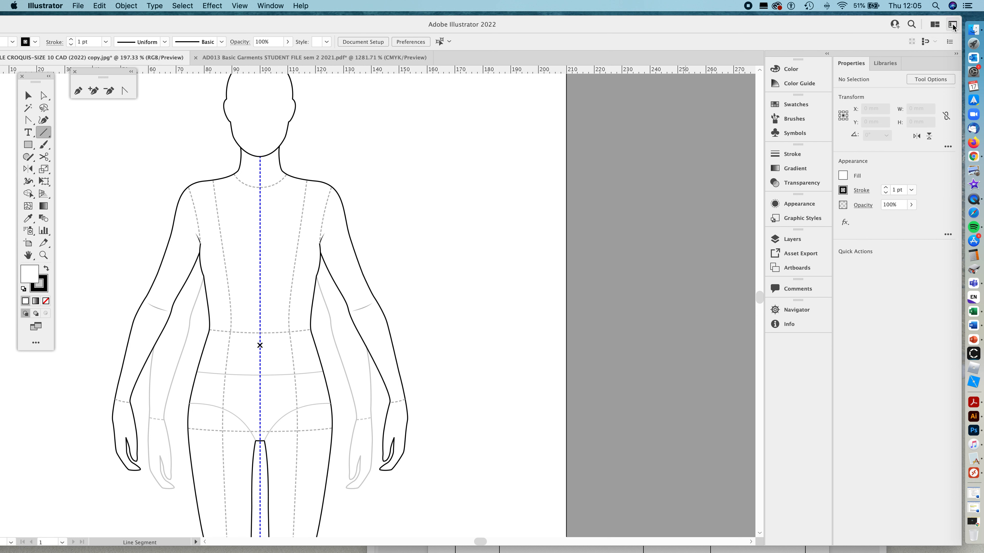
left_click(952, 25)
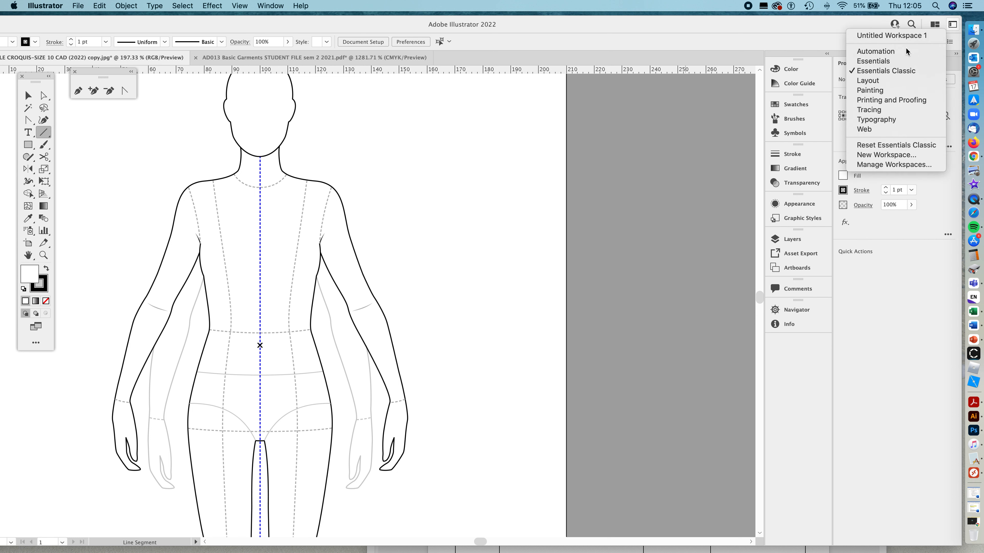
left_click(900, 70)
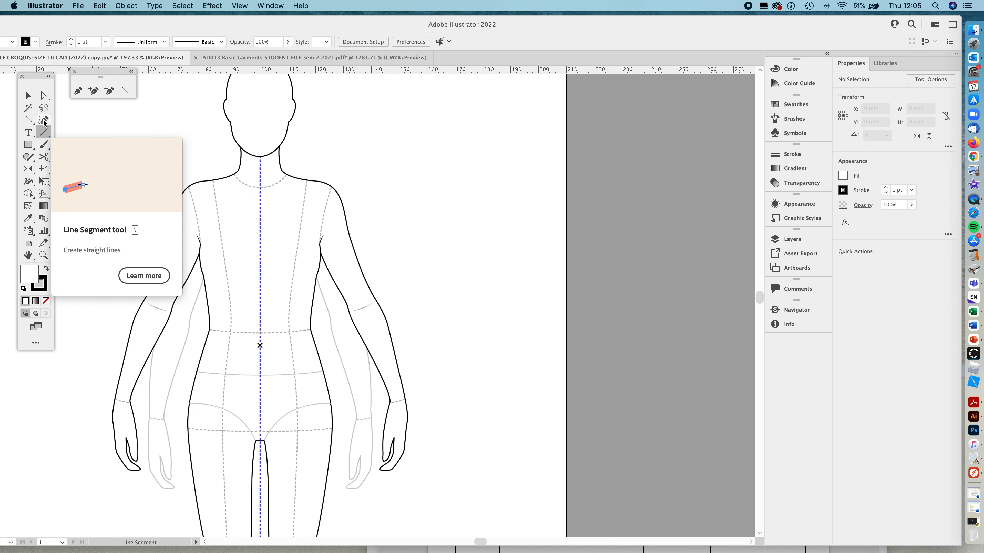
Create a line segment 1 mm long at an angle of 0° in the blank area beside the croquis figure.
left_click(472, 219)
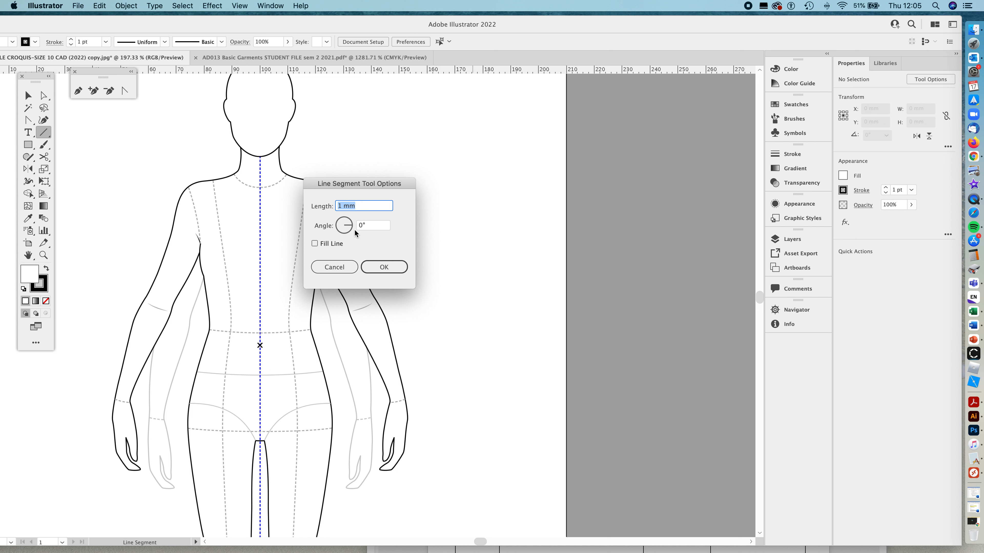
double_click(363, 226)
type("4")
left_click(341, 206)
double_click(340, 206)
left_click(397, 273)
left_click(376, 267)
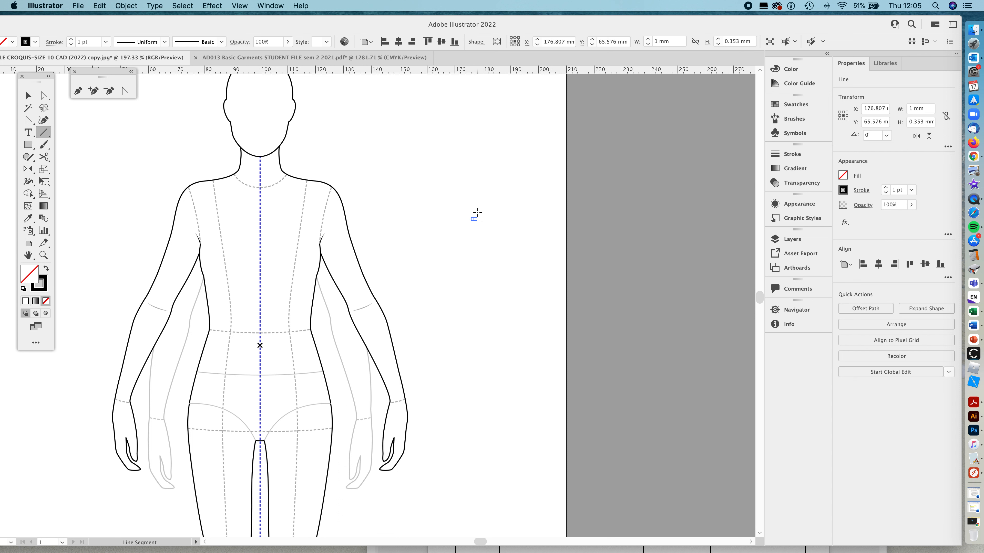
Give the short line's stroke a round cap.
key("z")
left_click_drag(474, 220, 941, 367)
key("a")
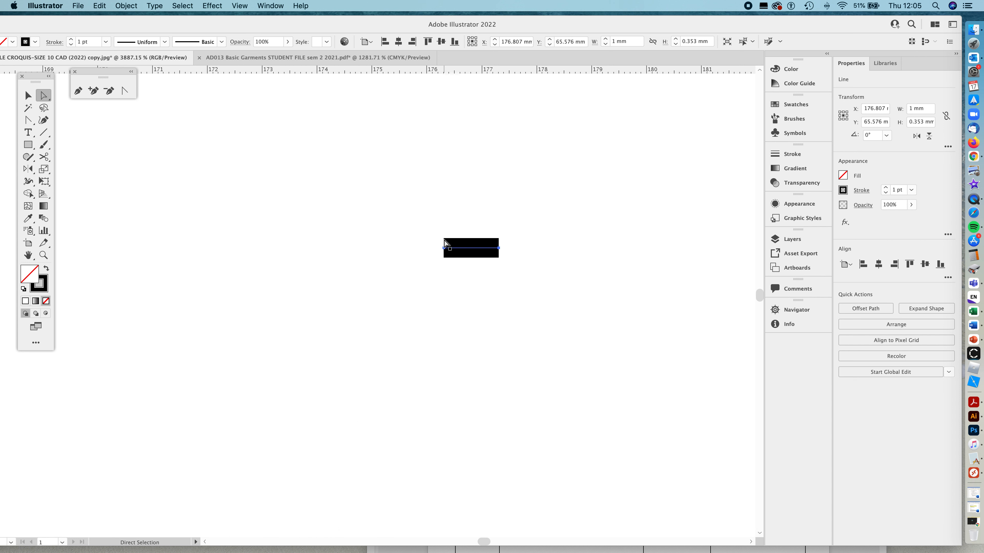
left_click(776, 155)
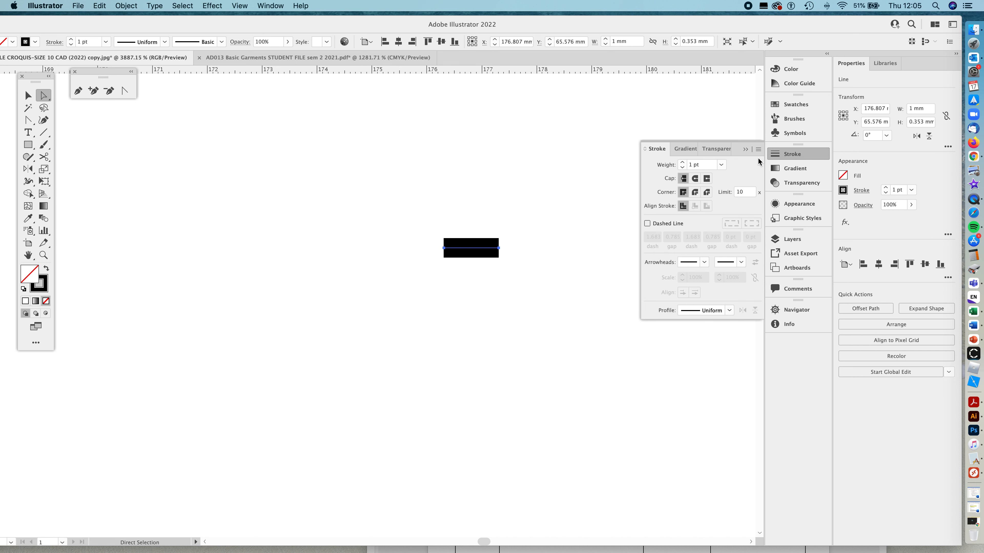
left_click(695, 180)
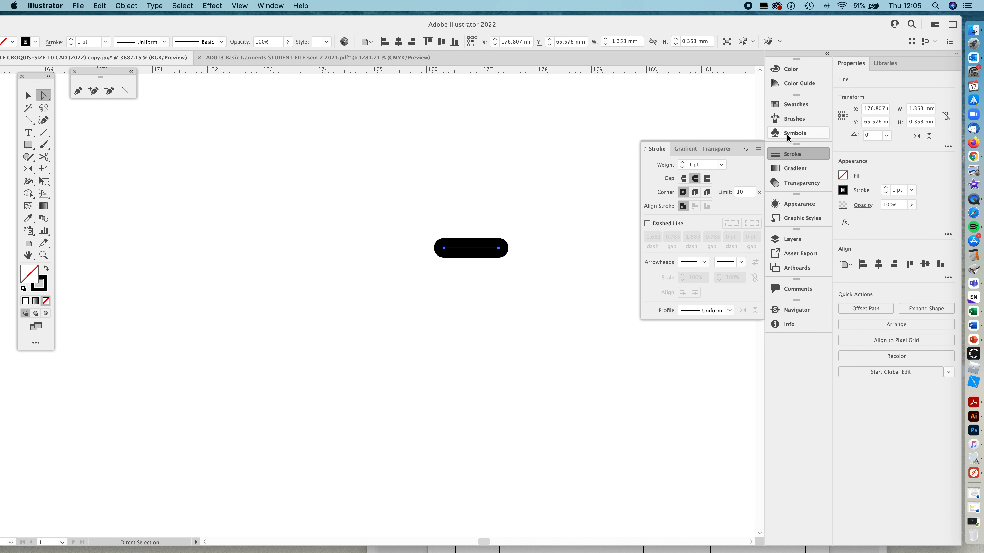
Start a new pattern brush from the round-capped line.
left_click(785, 119)
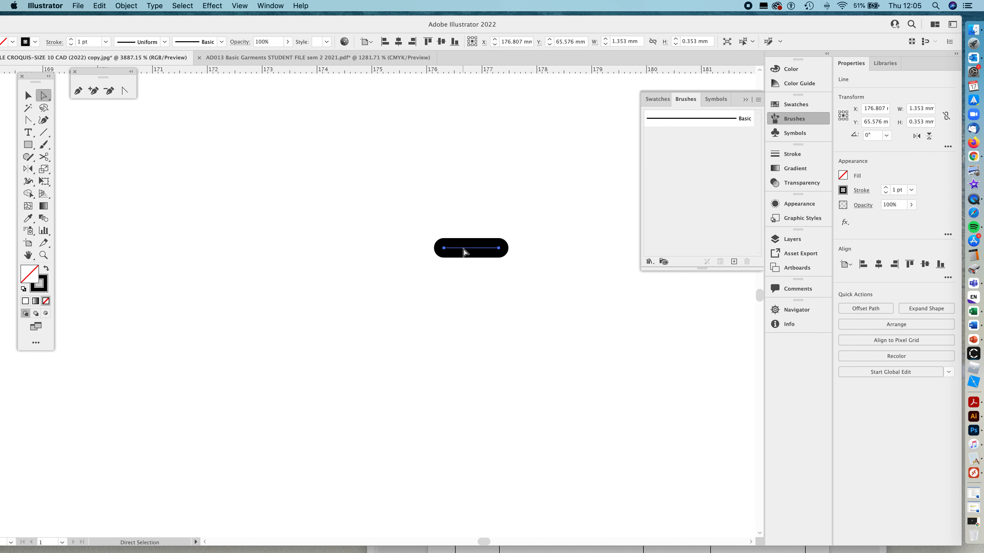
left_click_drag(466, 252, 703, 187)
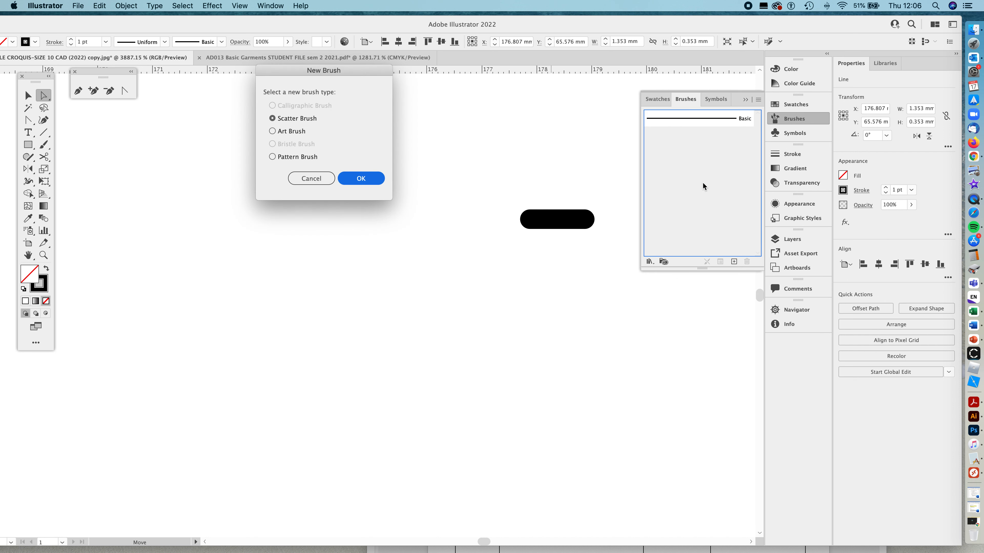
left_click(272, 157)
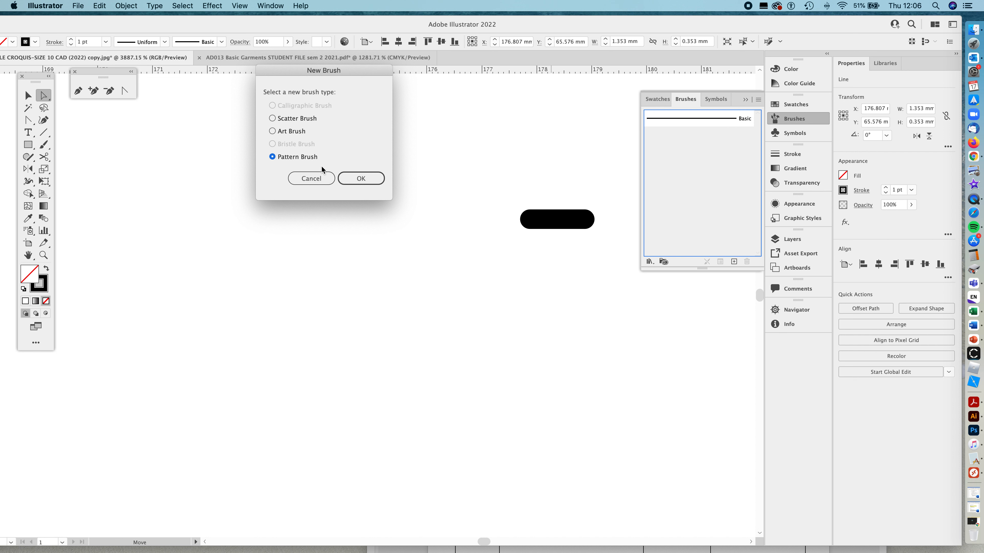
left_click(352, 179)
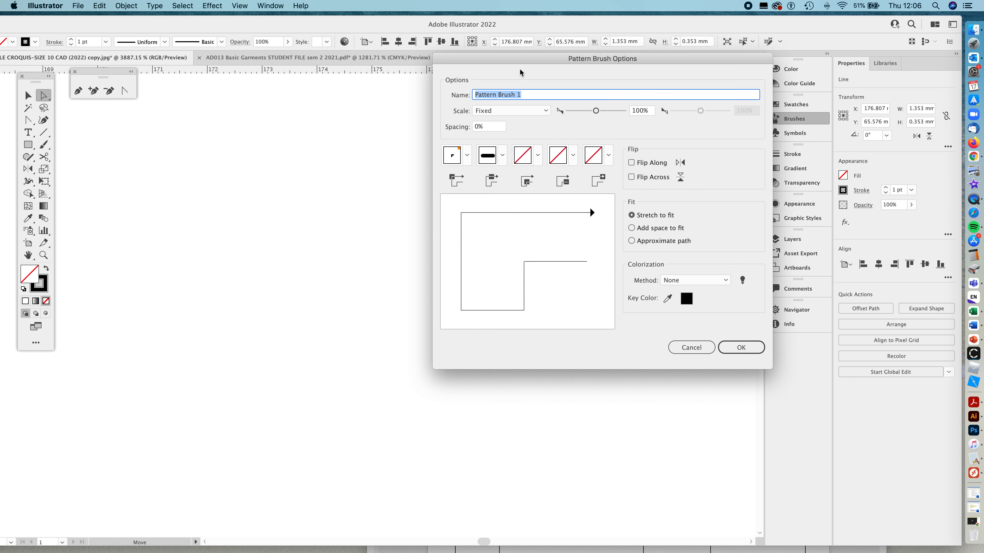
Name the pattern brush "Single needle brush" and set its spacing to 10%.
type("Single needle brush")
left_click(479, 127)
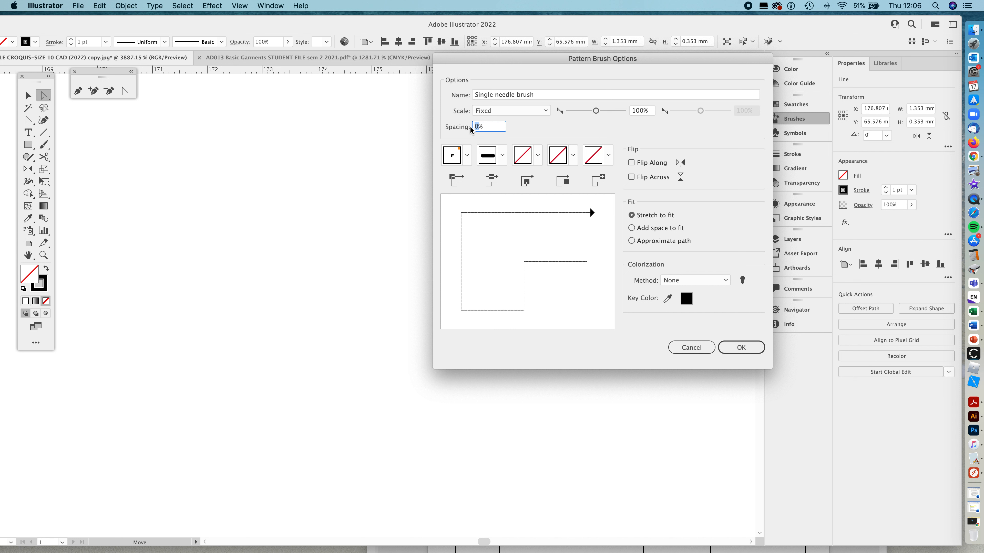
type("10")
Set the brush's inner corner tile to Auto-Sliced, matching the outer corner tile.
left_click(537, 158)
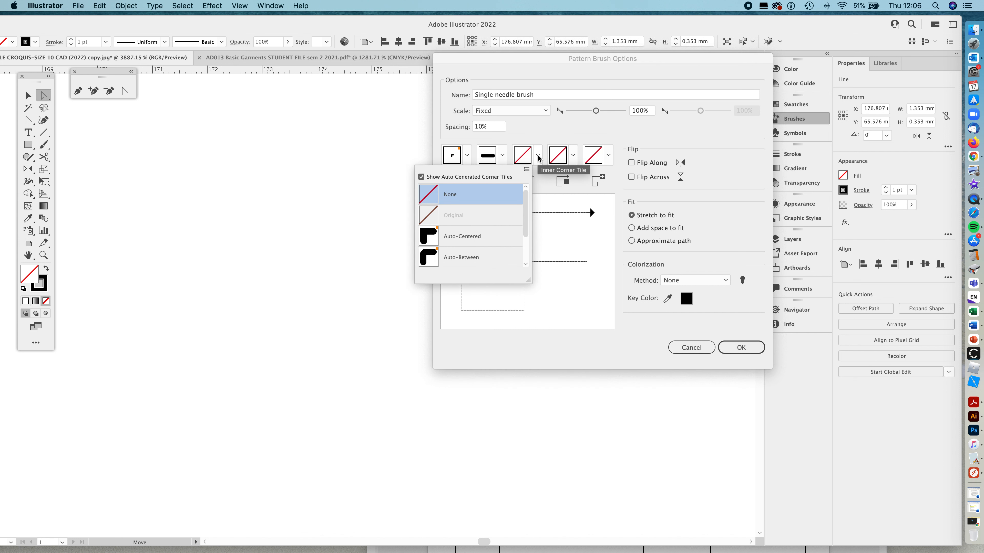
left_click(461, 244)
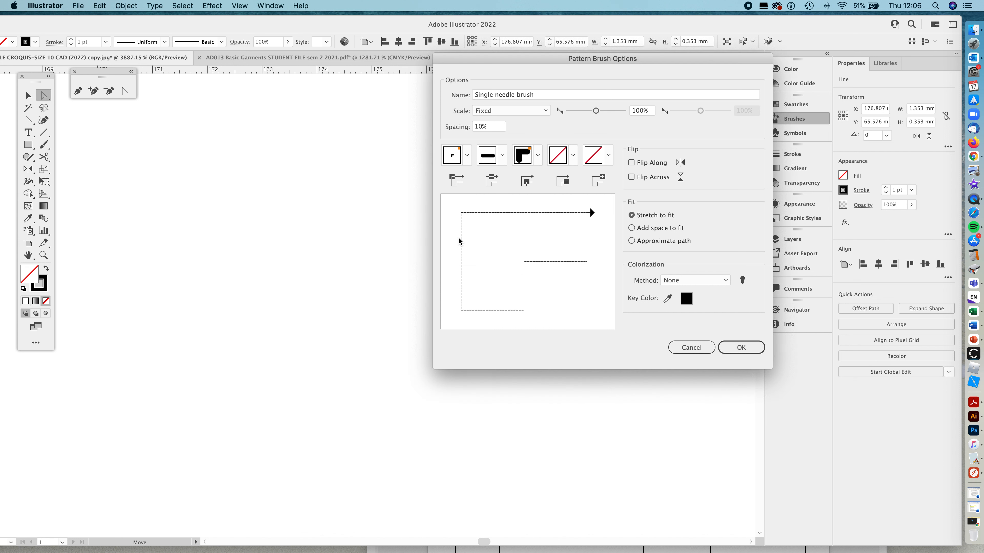
left_click(467, 155)
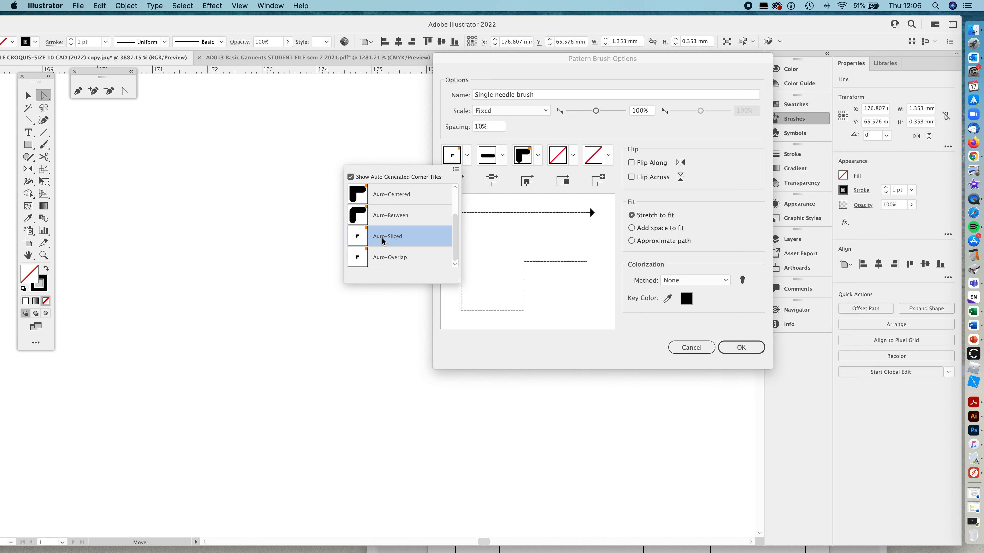
left_click(537, 156)
left_click(537, 156)
left_click(457, 241)
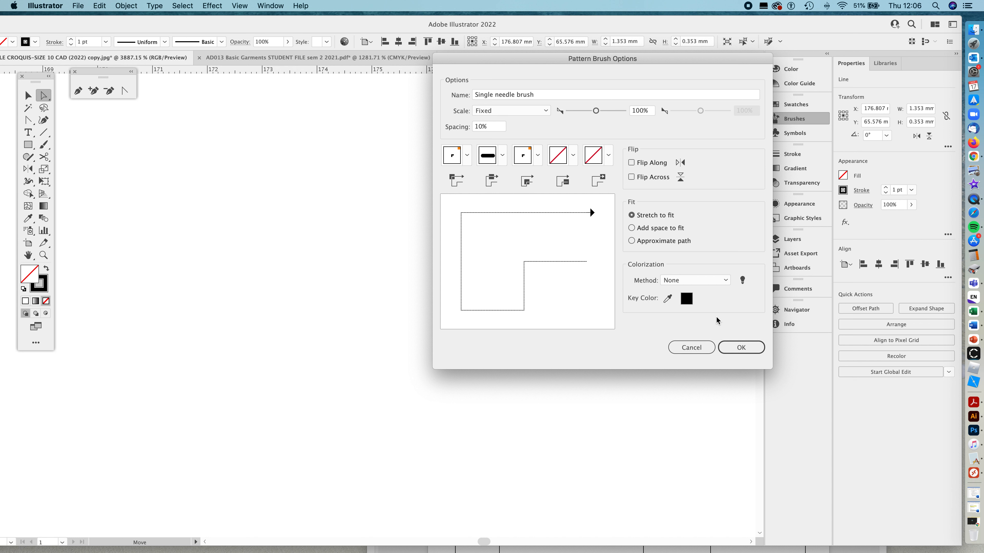
Set the brush's colorization method to Tints and save the new pattern brush.
left_click(729, 284)
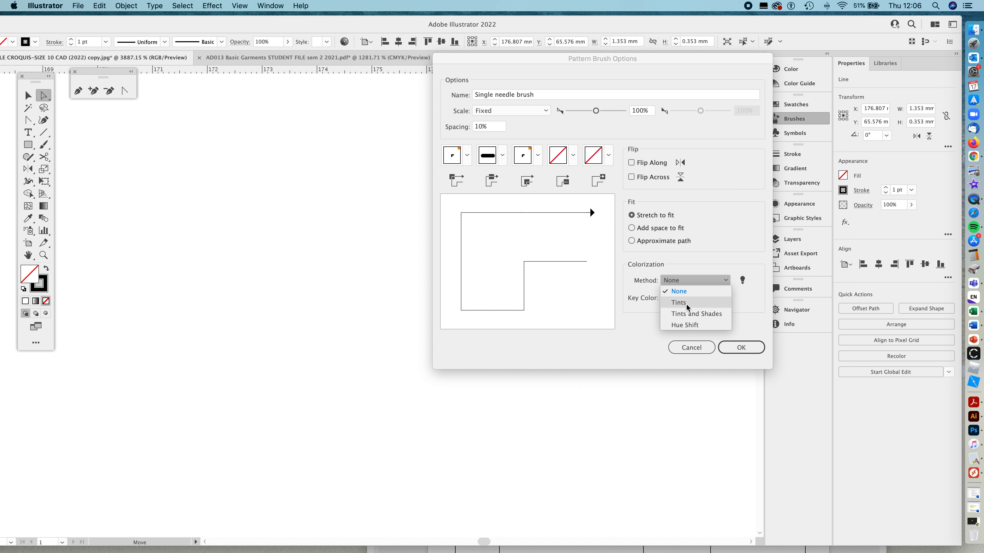
left_click(686, 307)
left_click(725, 281)
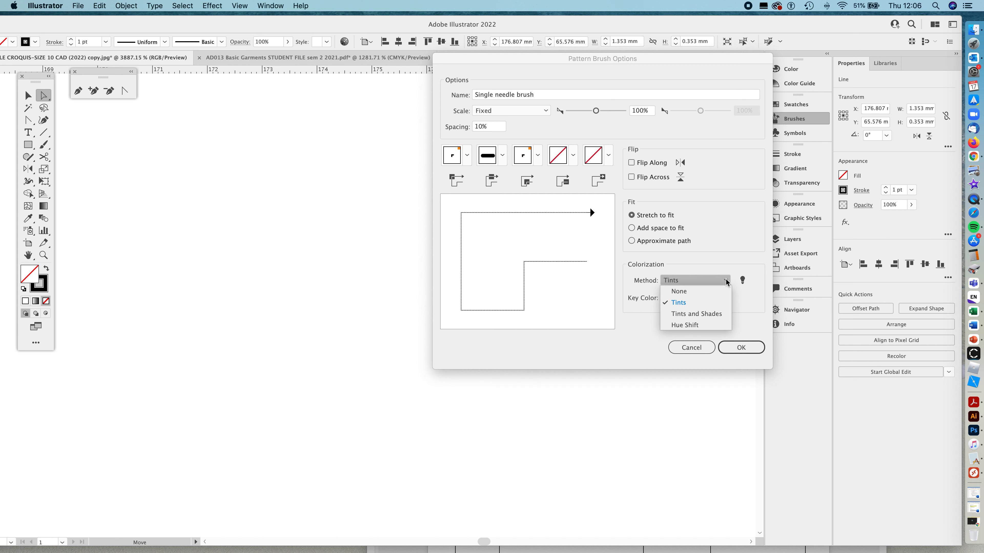
left_click(678, 307)
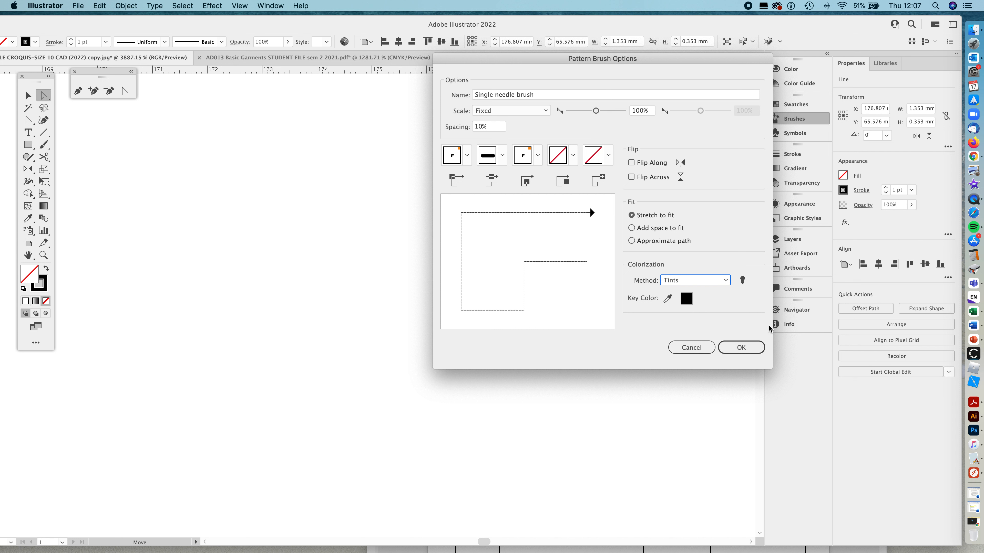
left_click(741, 348)
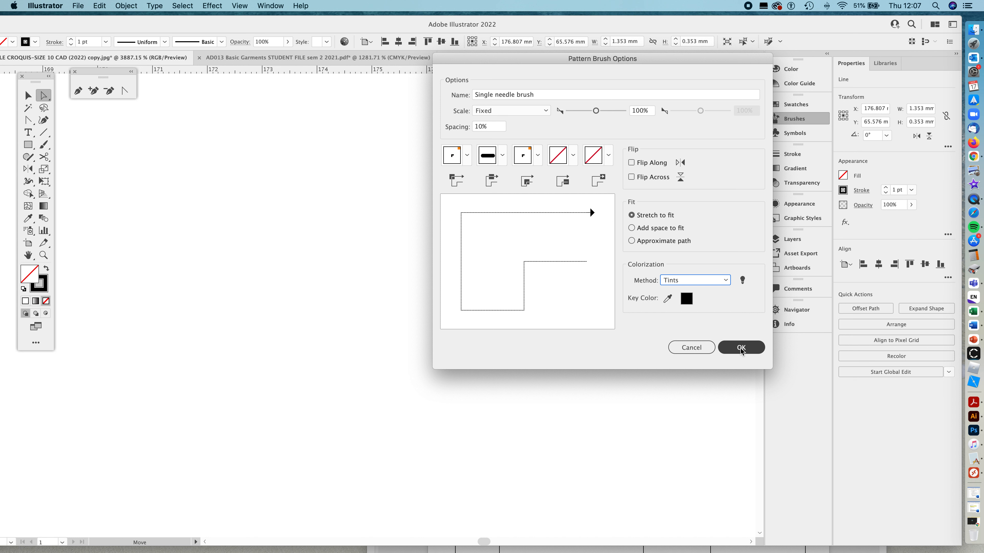
left_click(738, 348)
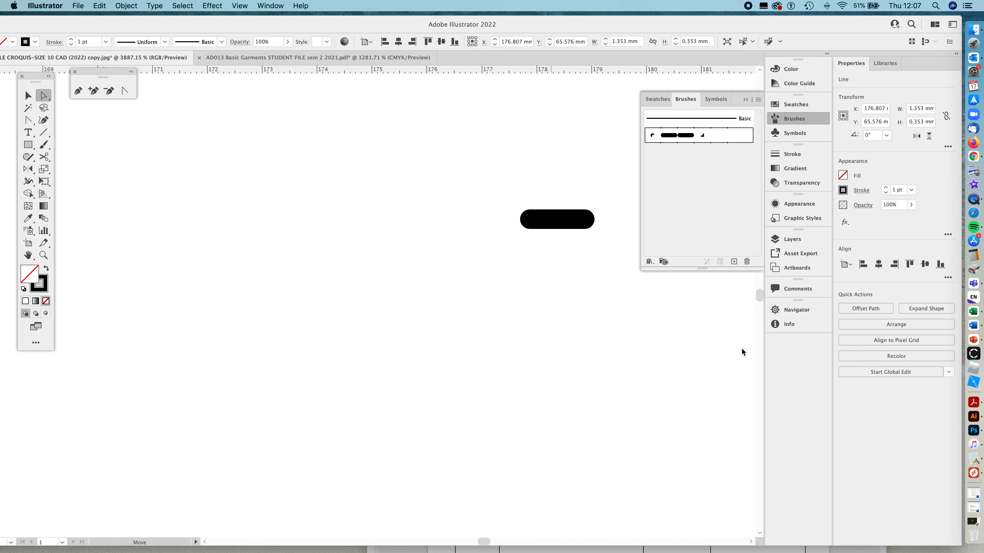
Draw a rectangle of about 26.5 × 17 mm beside the short line and apply the single needle brush to it.
key("z")
left_click_drag(504, 248, 282, 293)
left_click(28, 145)
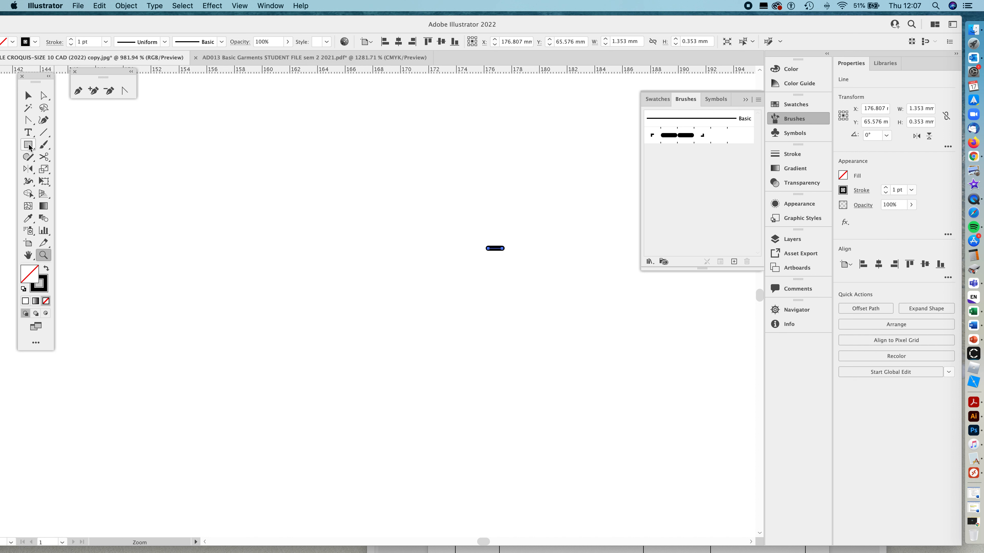
mouse_move(96, 129)
left_mouse_down()
mouse_move(382, 347)
mouse_move(468, 371)
left_mouse_up()
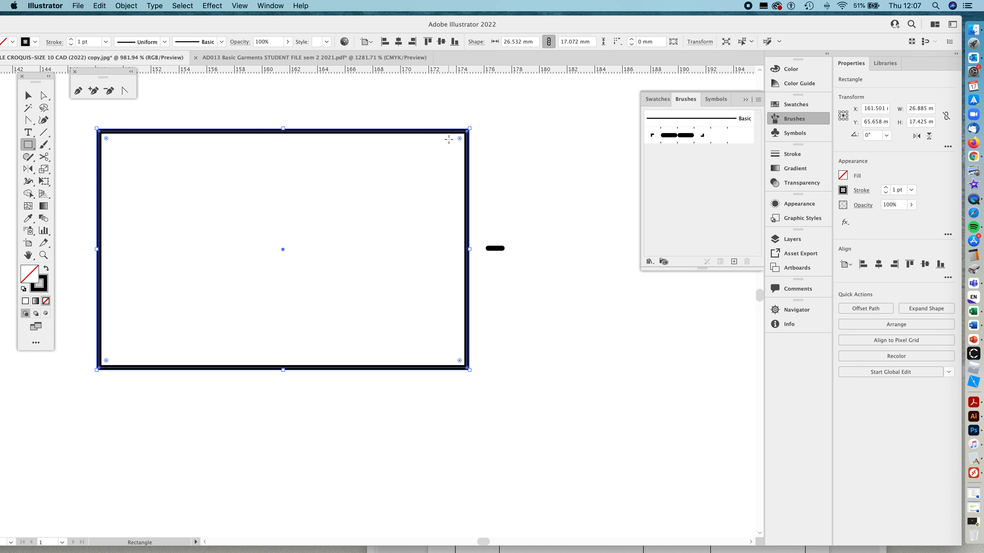
left_click(670, 136)
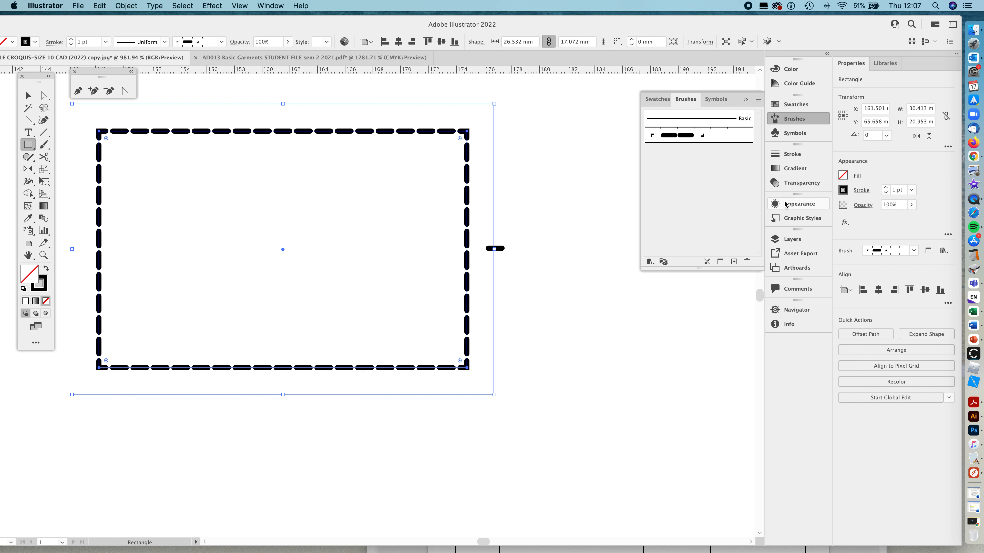
Reduce the stitched rectangle's stroke weight to 0.5 pt and deselect it.
left_click(885, 193)
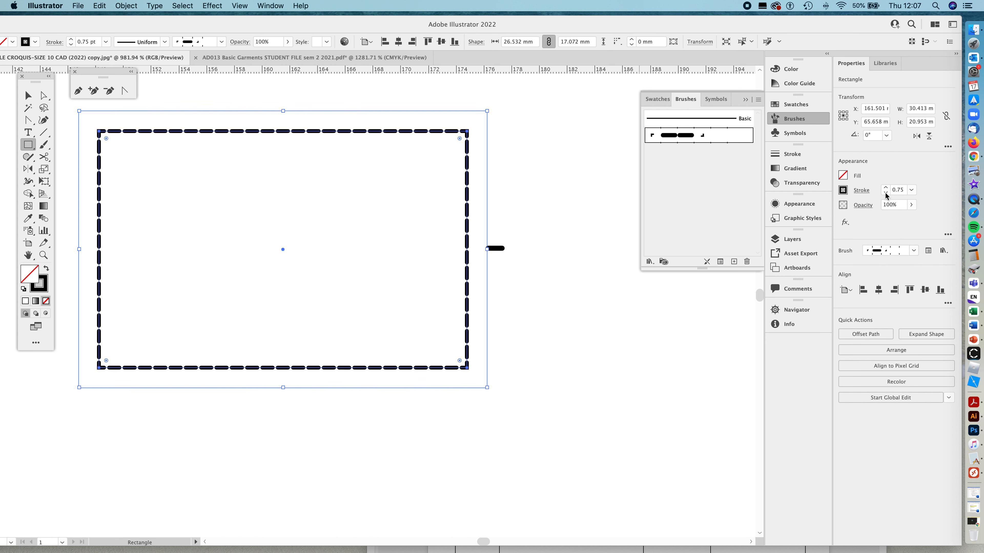
left_click(885, 193)
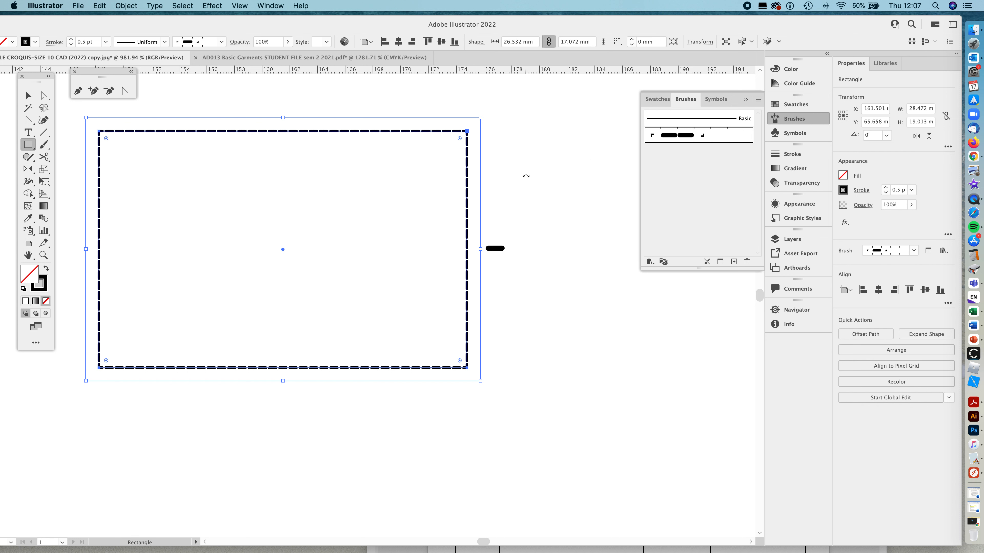
left_click(580, 193)
left_click(353, 241)
left_click(564, 330)
left_click(352, 240)
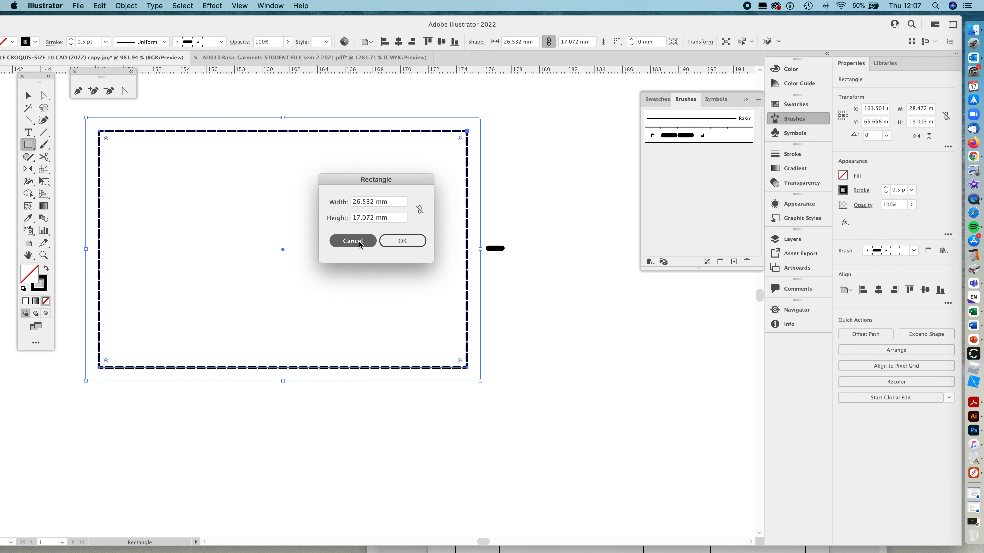
left_click(27, 99)
left_click(521, 152)
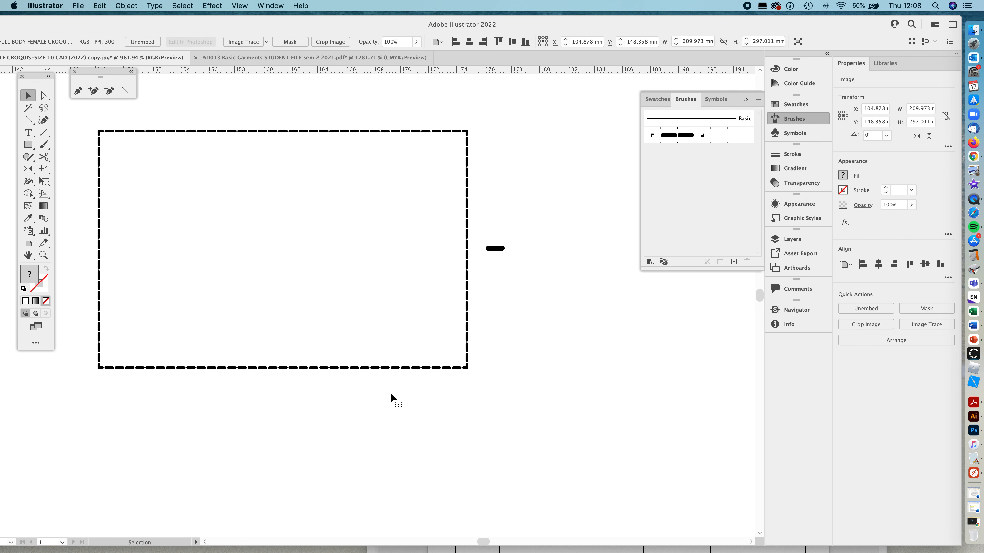
Draw a curved path with the Pen tool beside the stitched rectangle and apply the single needle brush to it.
left_click_drag(443, 208, 397, 204)
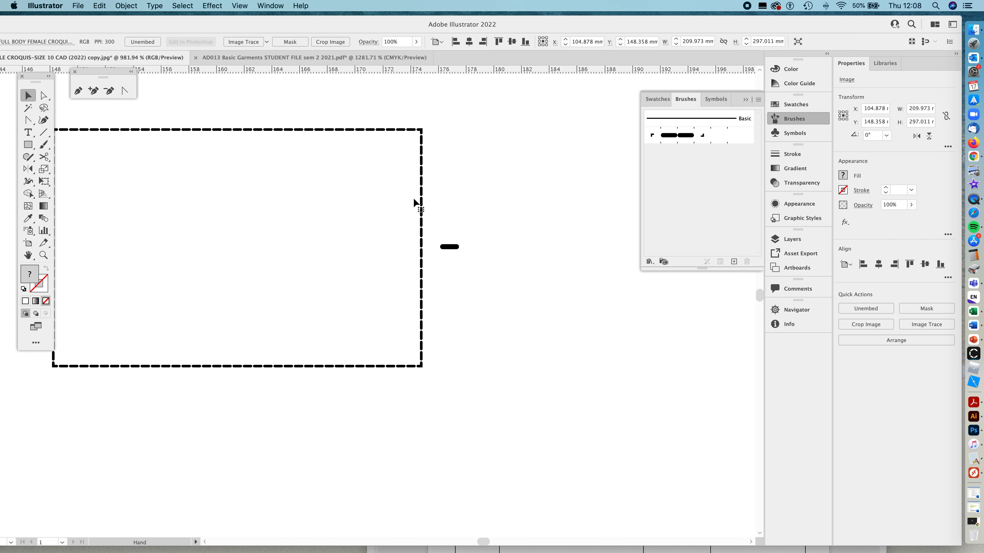
key("p")
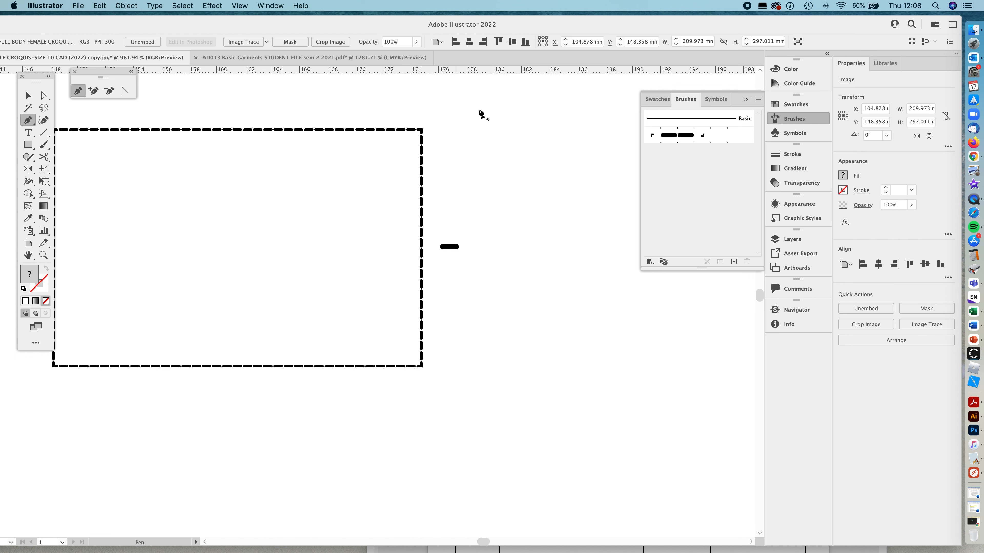
left_click(456, 102)
left_click_drag(596, 517, 605, 522)
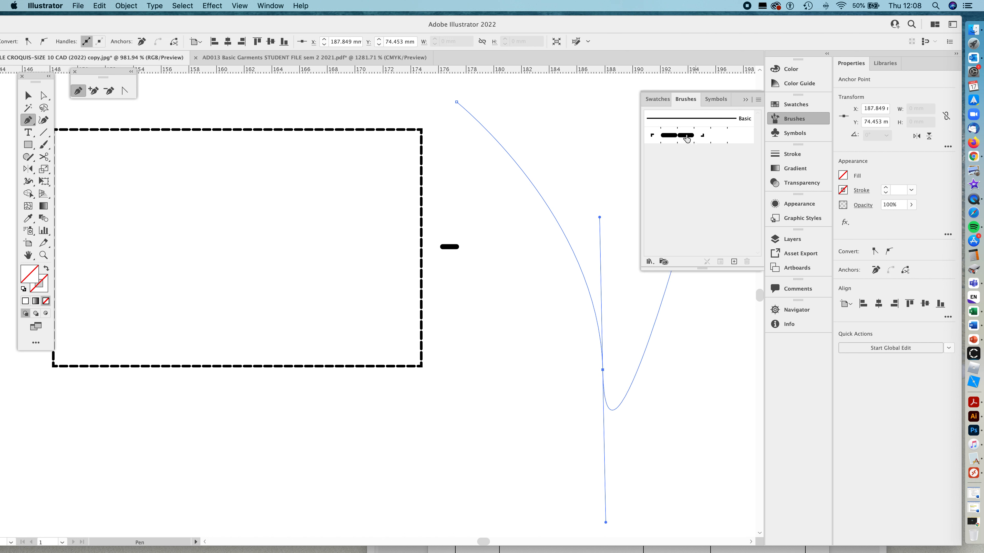
left_click(675, 138)
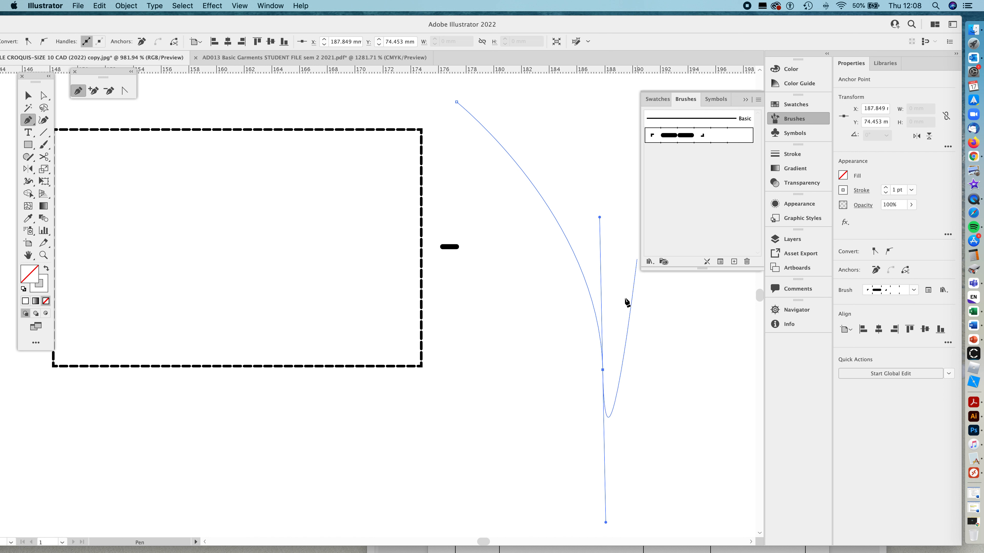
Set the curved path's stroke color to black.
double_click(669, 142)
left_click(692, 347)
left_click(47, 286)
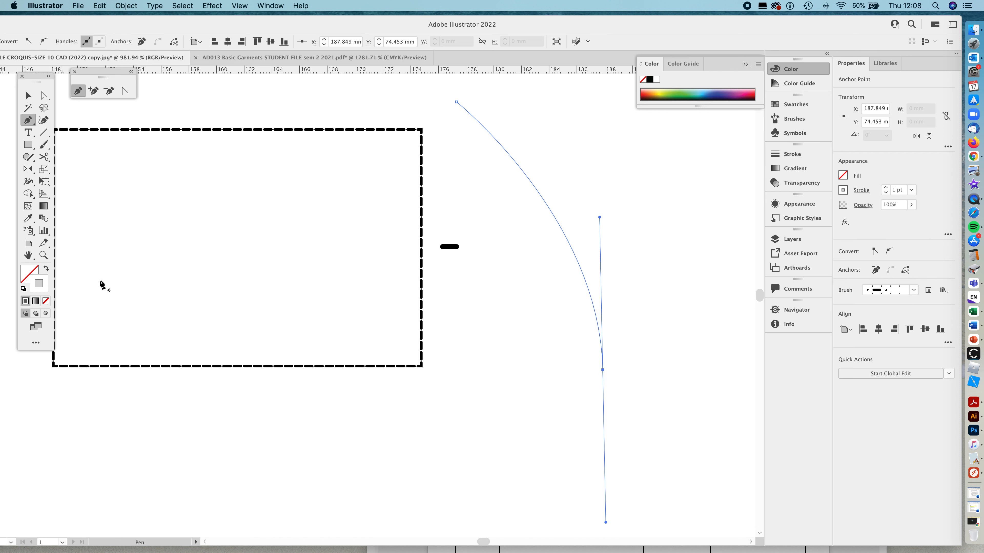
left_click(649, 82)
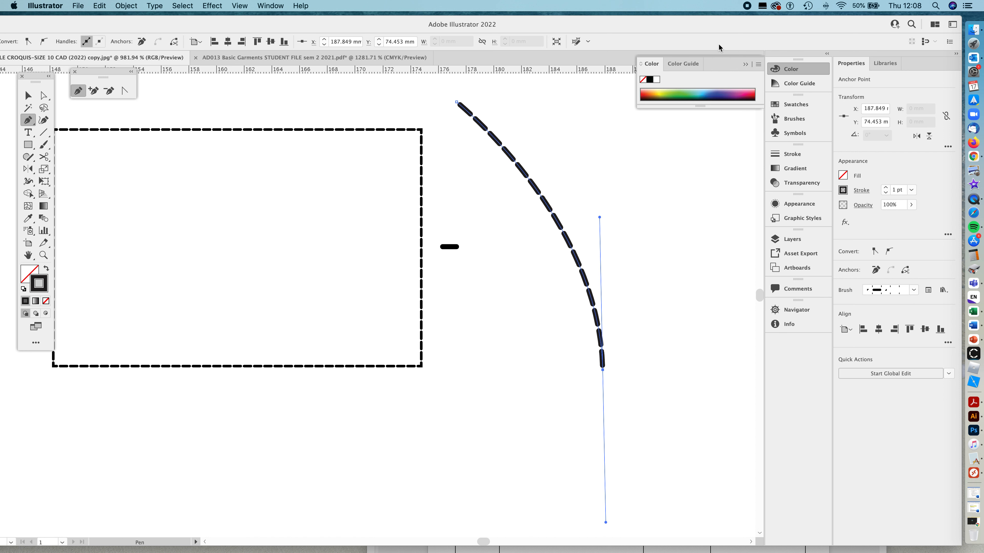
left_click(745, 65)
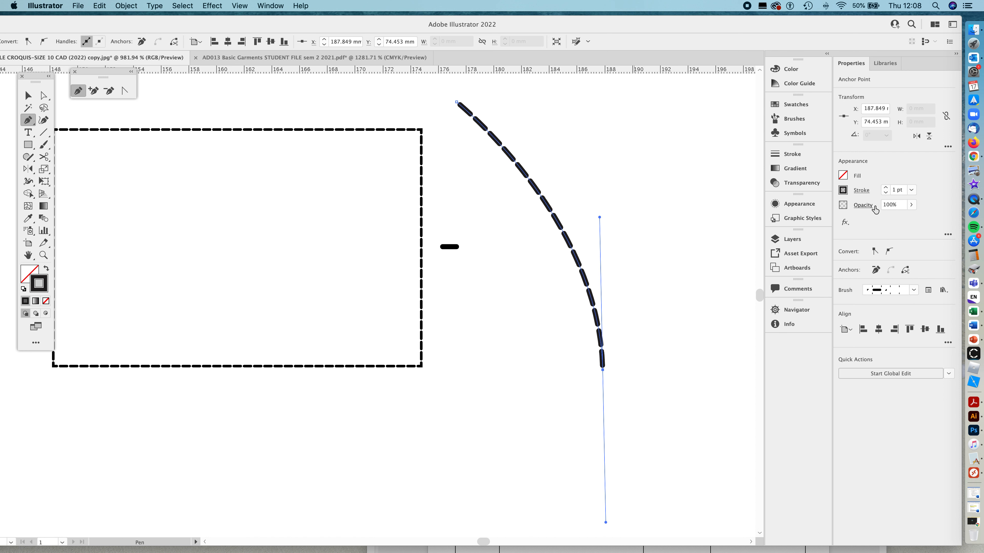
Reduce the curved path's stroke weight to 0.5 pt and deselect it.
left_click(886, 193)
left_click(886, 193)
left_click(886, 193)
left_click(886, 188)
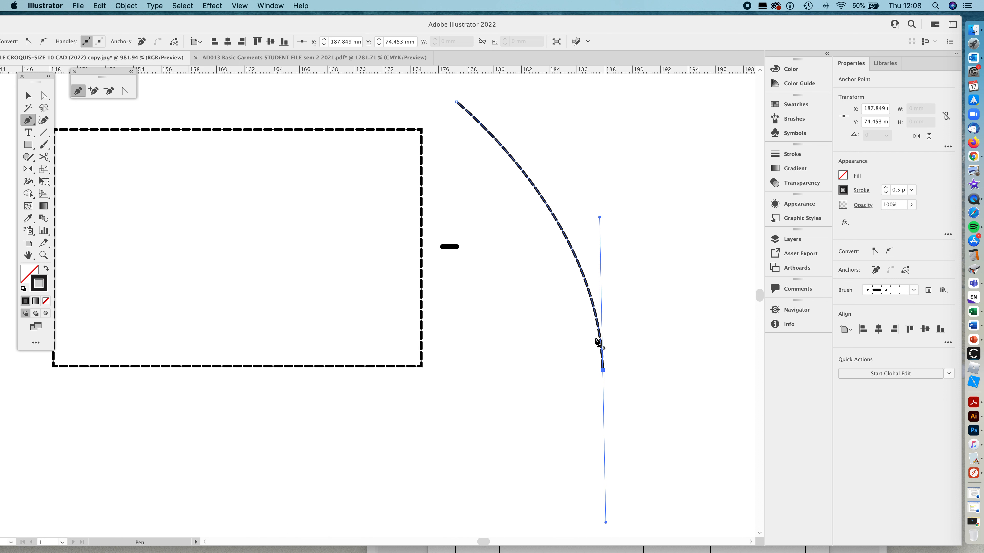
left_click(561, 241, "super")
Try duplicating the short thick line beside the stitched rectangle, placing the copy about 0.7 mm directly below it.
key("space")
mouse_move(536, 235)
left_mouse_down()
mouse_move(509, 227)
mouse_move(287, 393)
mouse_move(202, 347)
left_mouse_up()
key("b")
key("v")
key("z")
left_click_drag(418, 236, 445, 231)
key("space")
key("v")
left_click(309, 225)
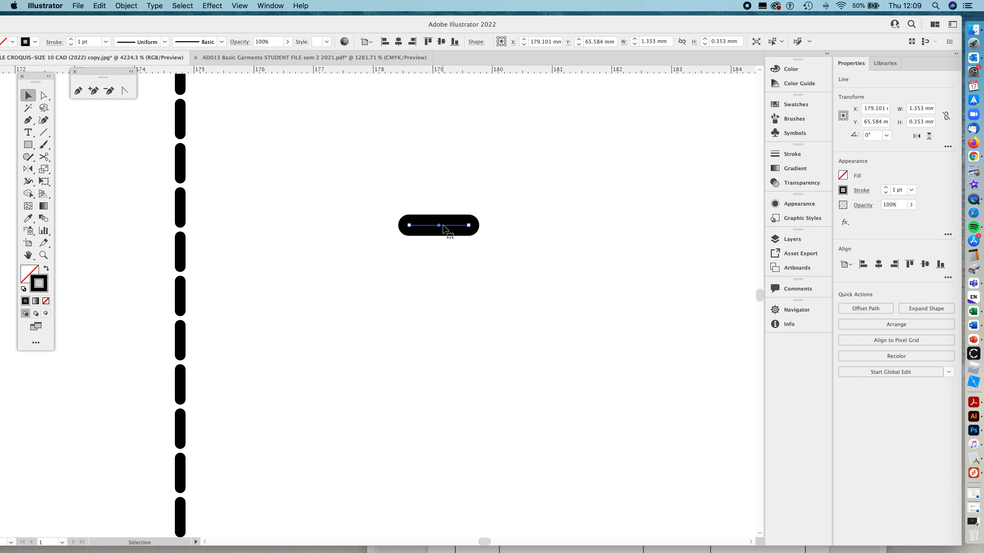
left_click_drag(440, 226, 445, 271)
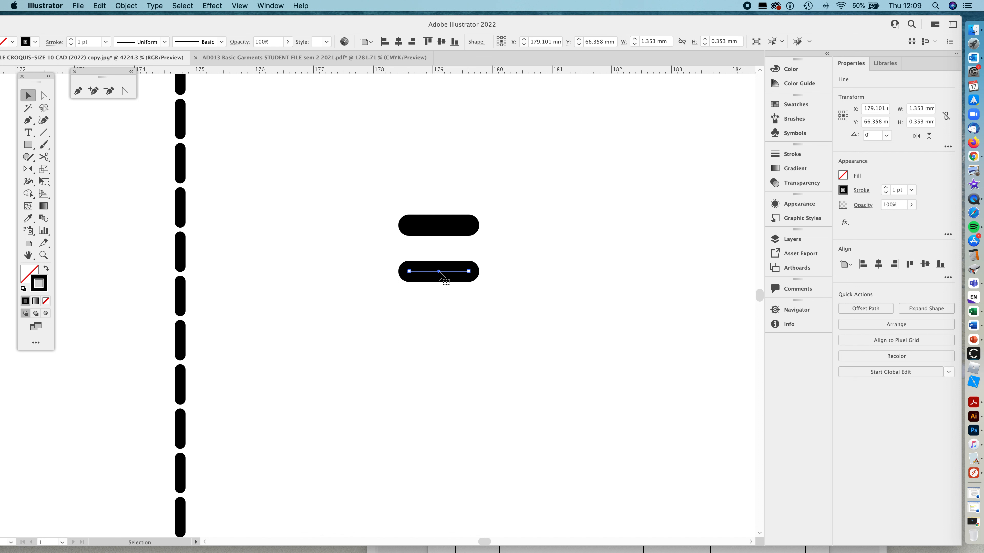
mouse_move(438, 271)
left_mouse_down()
mouse_move(439, 256)
mouse_move(439, 273)
left_mouse_up()
Turn on Smart Guides and reselect the original short line after removing its copy.
left_click(239, 5)
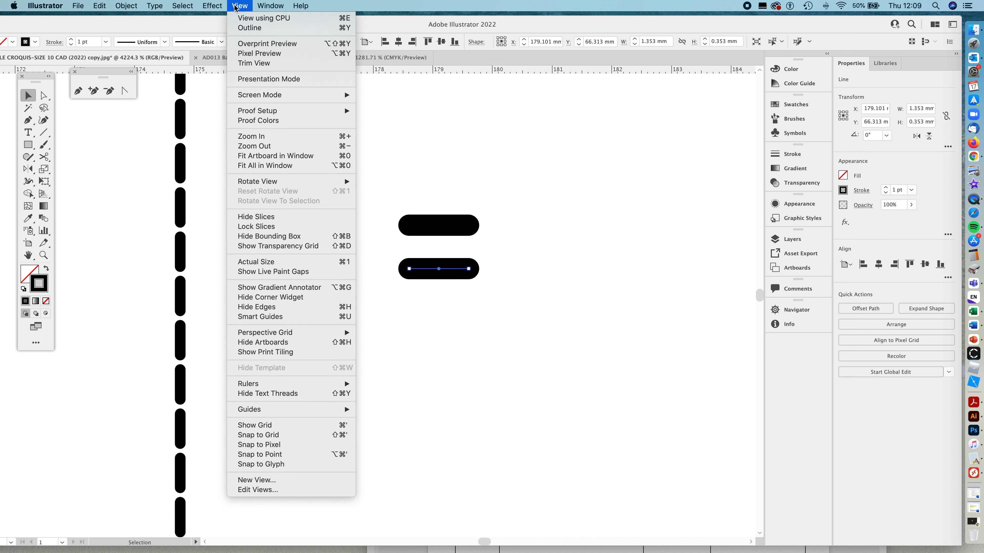
left_click(263, 317)
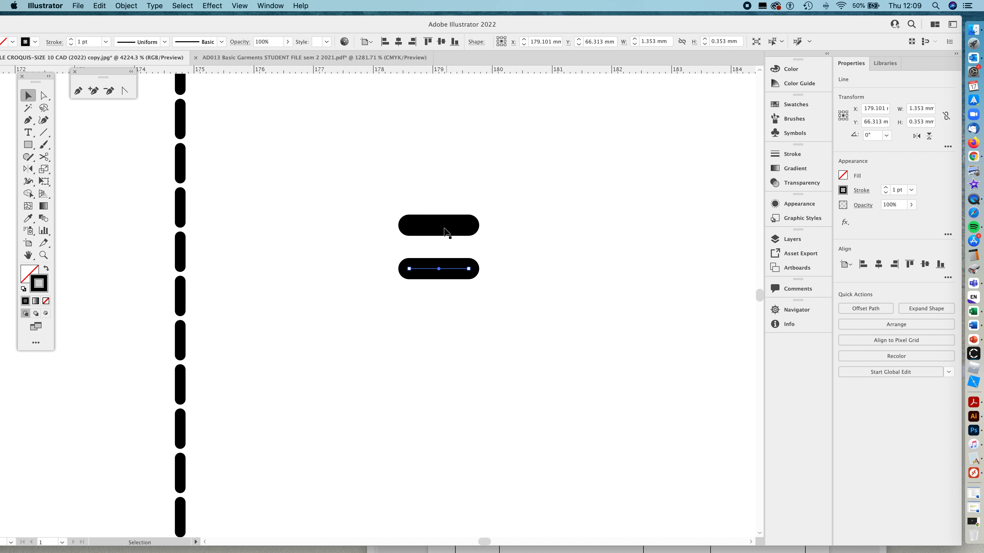
left_click_drag(445, 232, 443, 228)
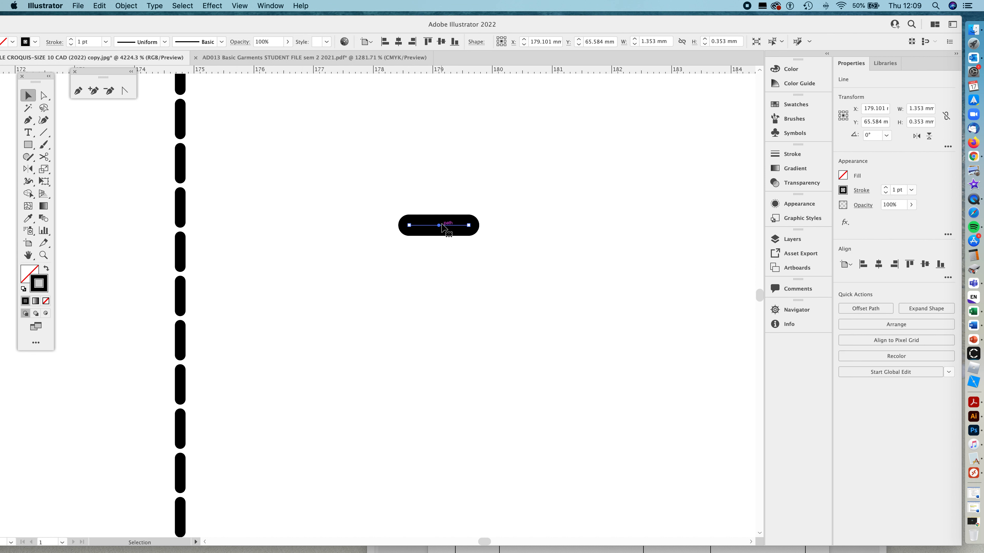
Duplicate the short line about 0.7 mm directly below itself, deselect the copy and show the available brushes.
left_click_drag(443, 228, 440, 267)
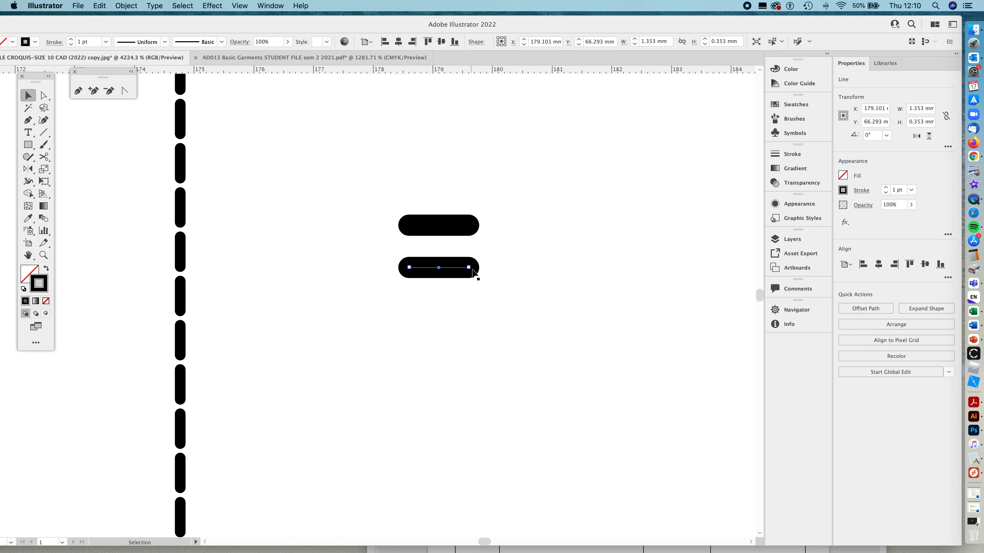
left_click(550, 340)
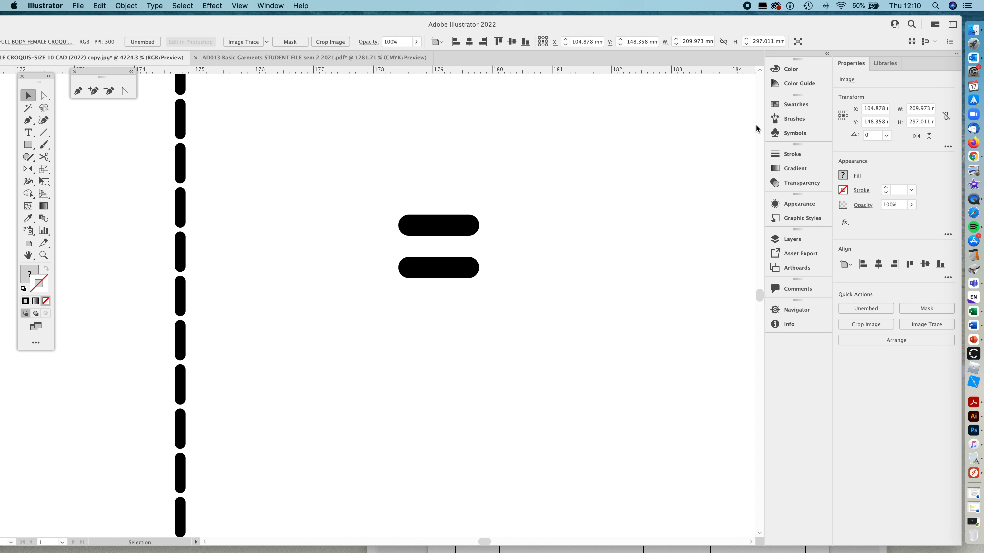
left_click(776, 118)
Try to select both short lines with a marquee.
left_click_drag(462, 281, 486, 301)
left_click_drag(386, 189, 508, 317)
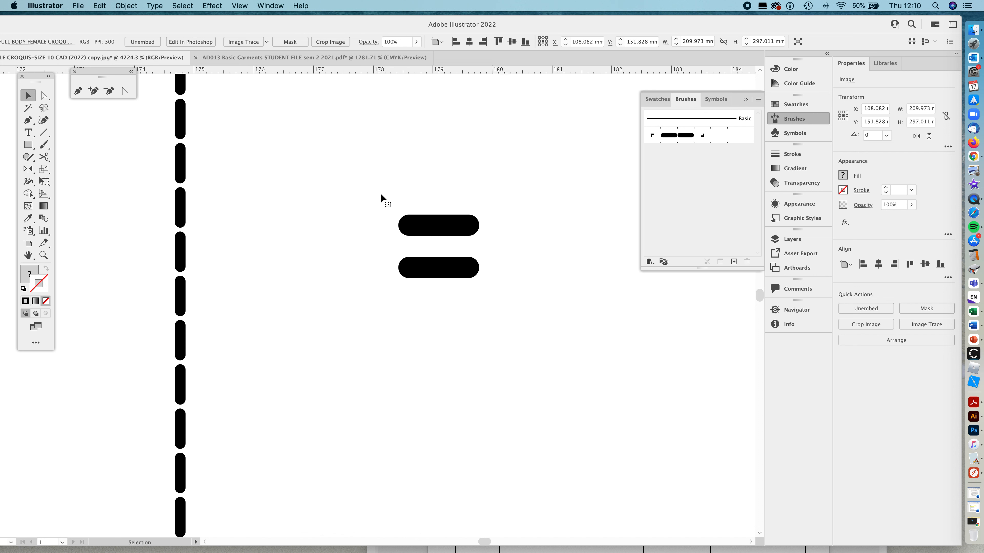
left_click_drag(355, 150, 497, 293)
Bring the two short lines beside the stitched rectangle back into view and try again to select them together.
key("super+minus")
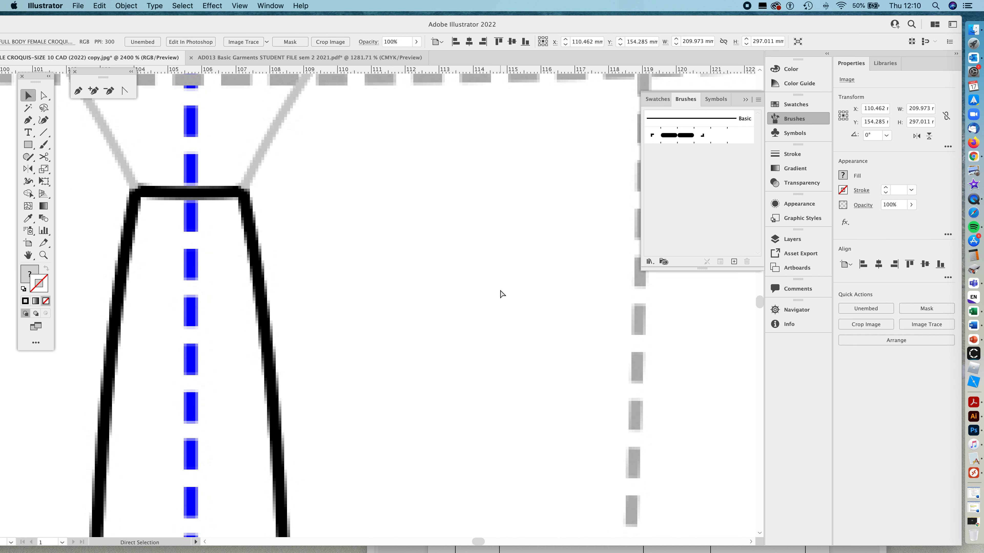
key("super+minus")
key("super+minus")
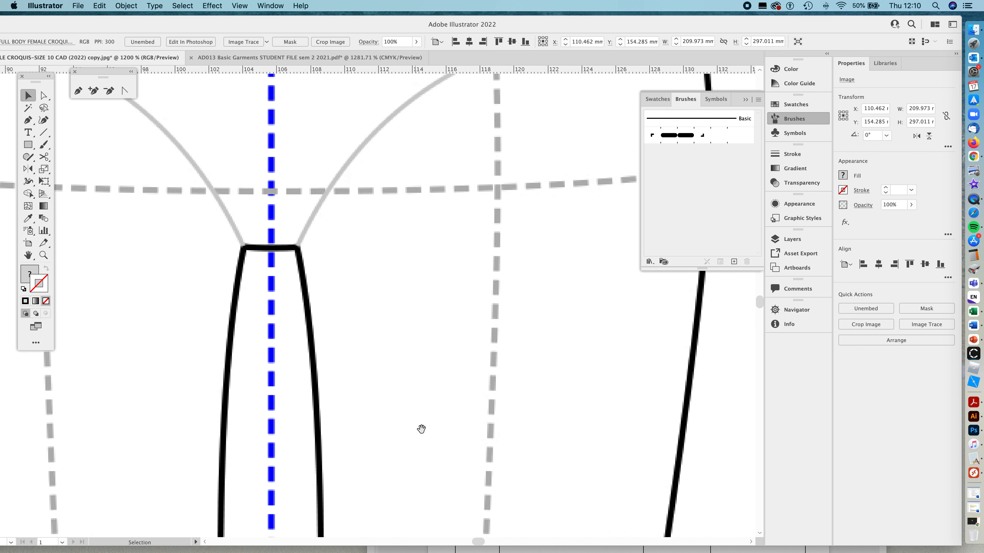
scroll(411, 358, "down", 10)
scroll(378, 303, "right", 6)
scroll(349, 414, "right", 5)
scroll(349, 415, "up", 10)
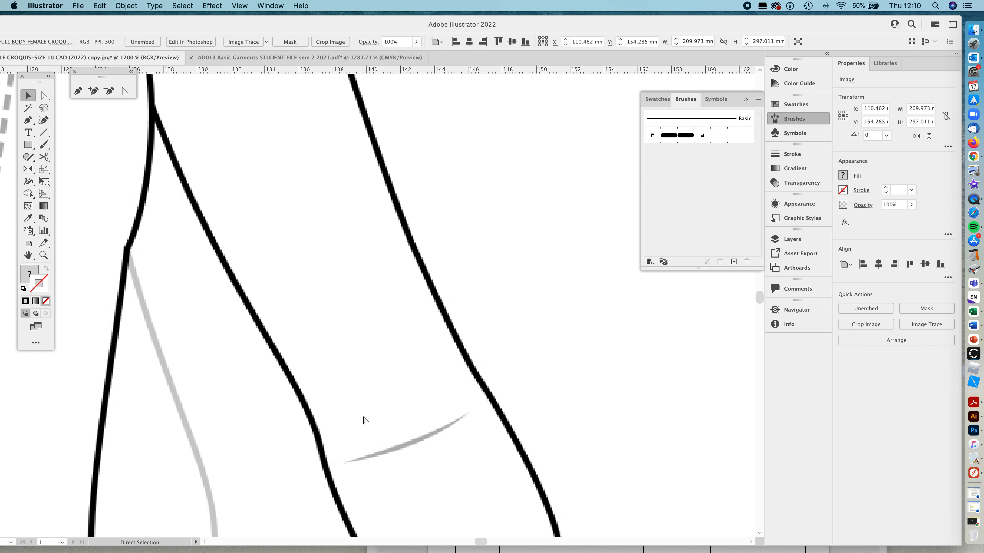
key("super+minus")
key("super+minus")
key("super+minus")
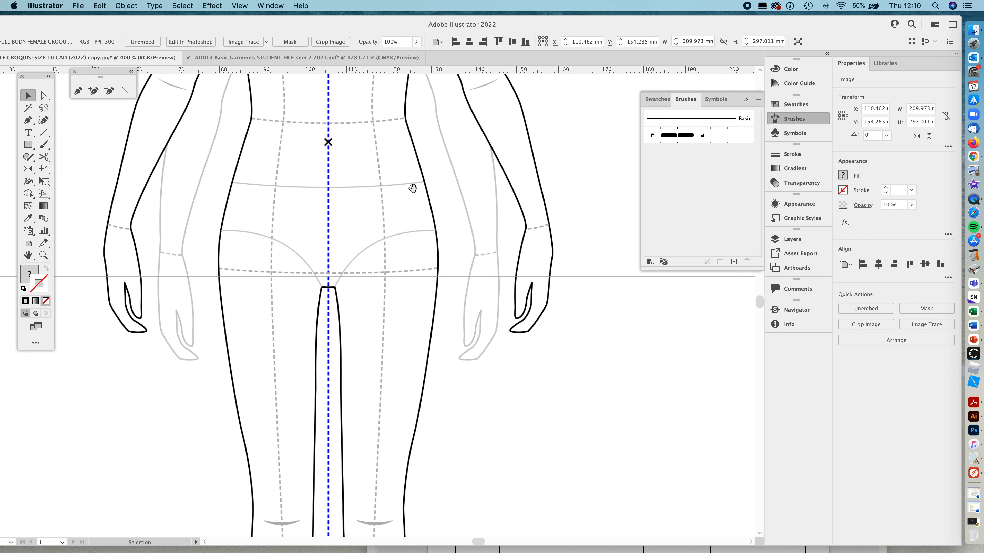
key("super+minus")
scroll(402, 135, "up", 5)
scroll(403, 135, "right", 3)
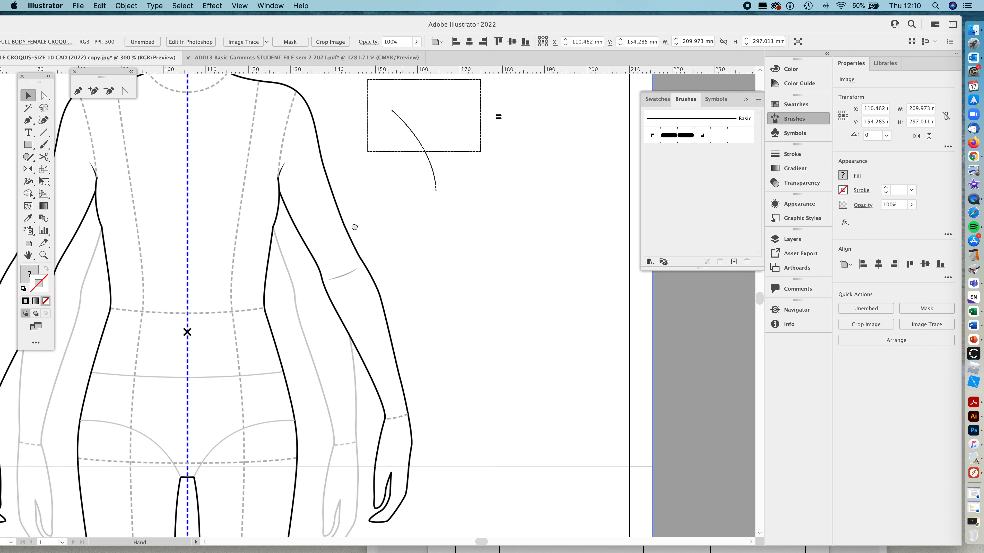
scroll(354, 226, "up", 5)
scroll(355, 227, "right", 4)
key("z")
left_click(435, 235)
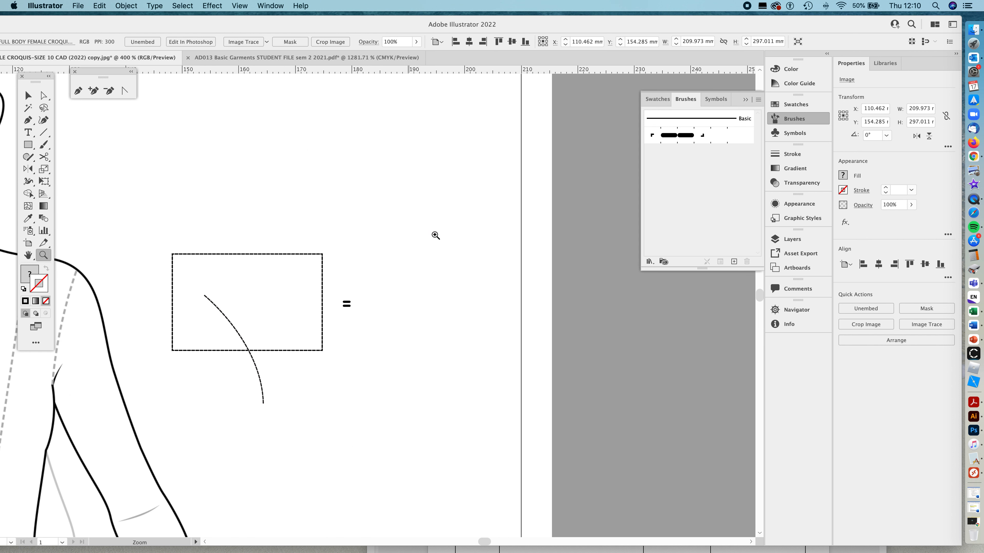
left_click_drag(435, 235, 458, 311)
left_click_drag(298, 404, 610, 289)
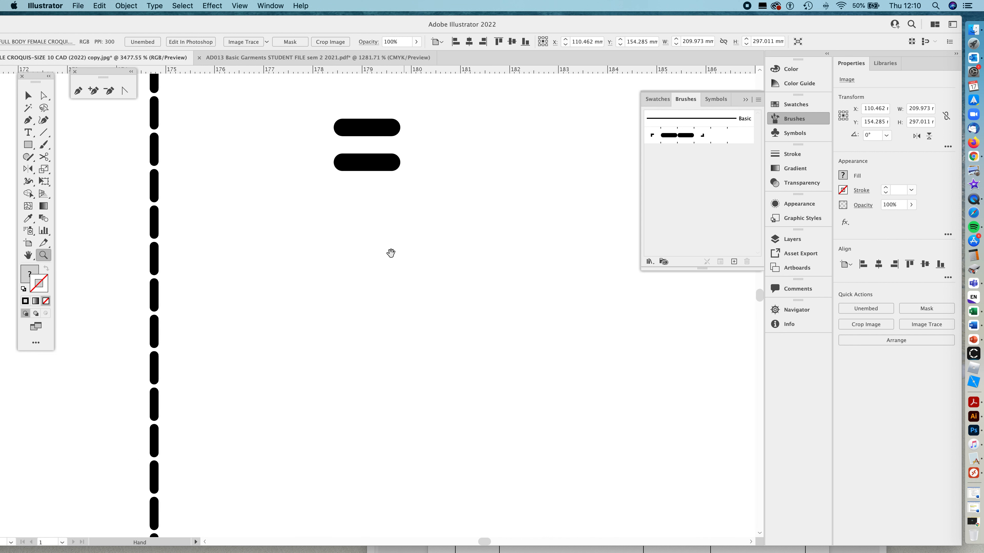
left_click_drag(404, 142, 391, 255)
key("v")
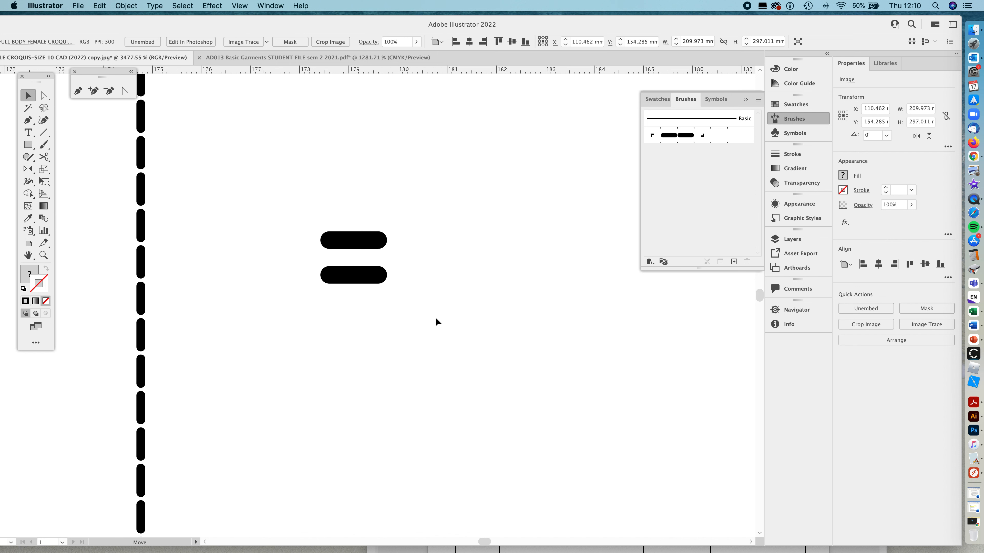
key("a")
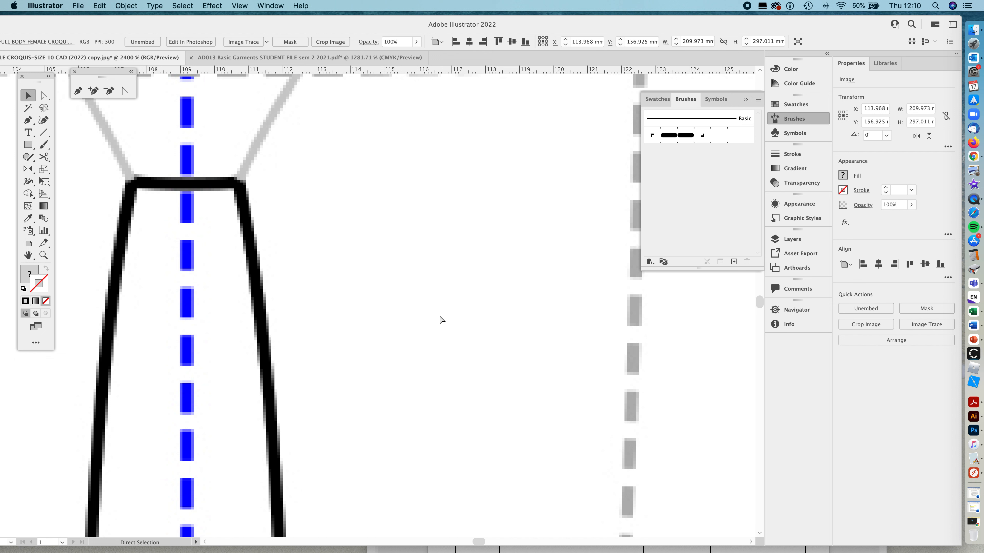
Undo the accidental moves of the croquis image.
key("super+minus")
key("super+minus")
key("super+minus")
key("super+minus")
key("super+minus")
key("space")
key("super+minus")
key("super+minus")
key("super+minus")
left_click_drag(487, 138, 383, 244)
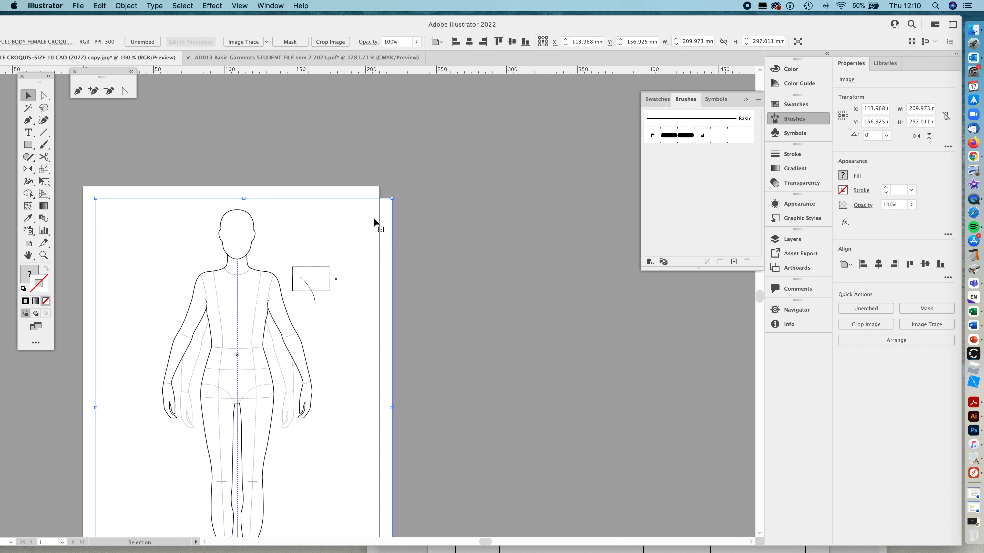
key("super+z")
key("super+z")
key("super+z")
key("super+z")
key("super+z")
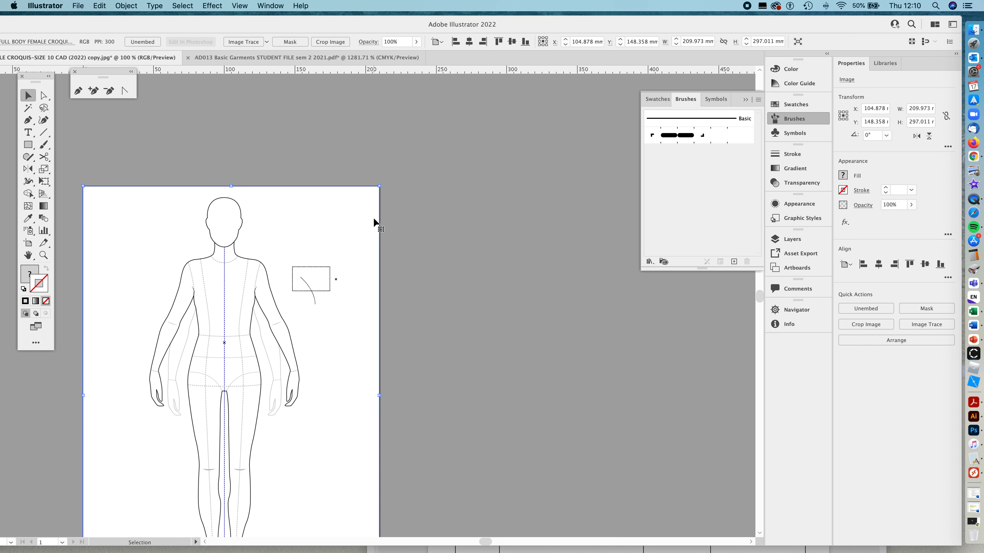
Lock the selected croquis image.
left_click(118, 5)
mouse_move(133, 72)
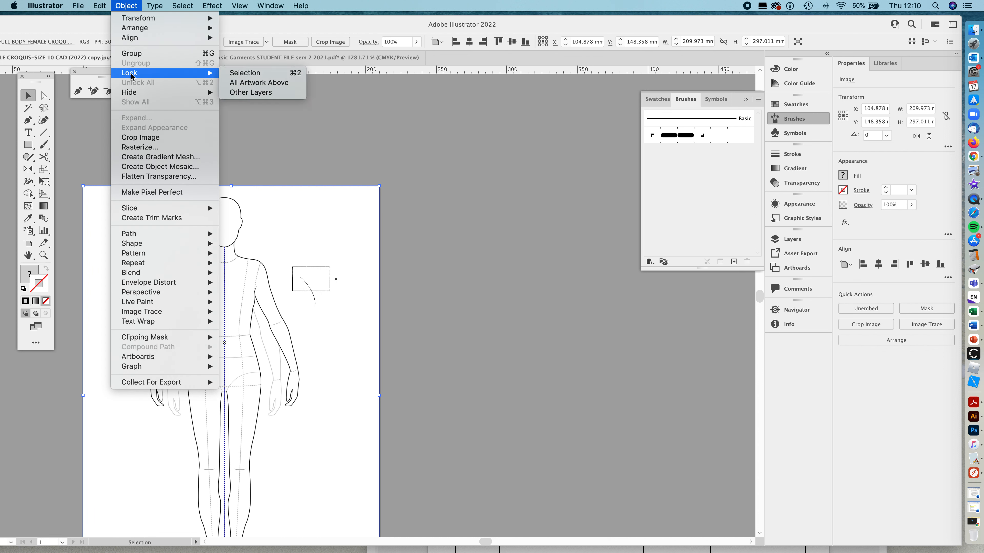
left_click(242, 73)
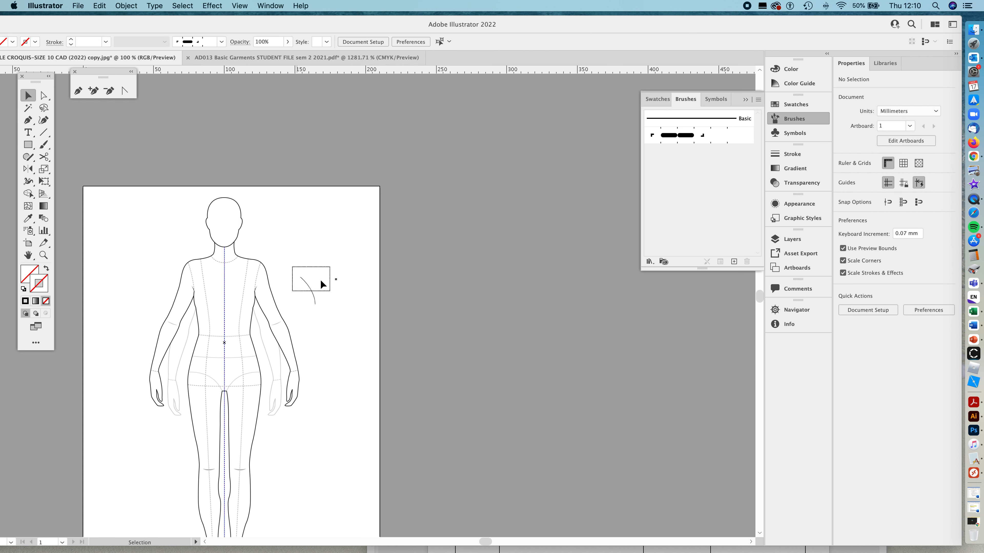
Select both short parallel lines beside the stitched rectangle and start a new Pattern Brush from them.
key("z")
left_click_drag(338, 299, 522, 266)
left_click_drag(525, 217, 608, 279)
key("v")
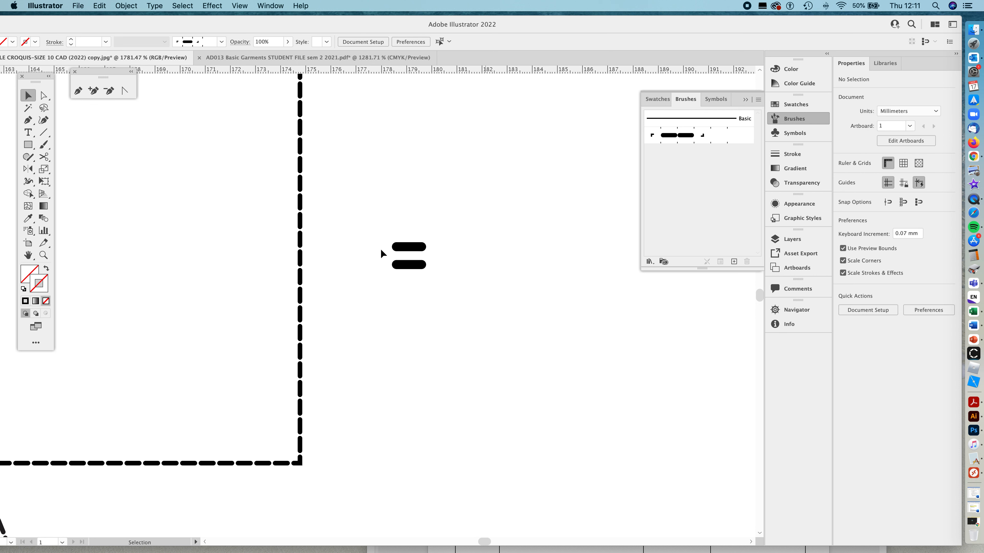
left_click_drag(470, 301, 468, 299)
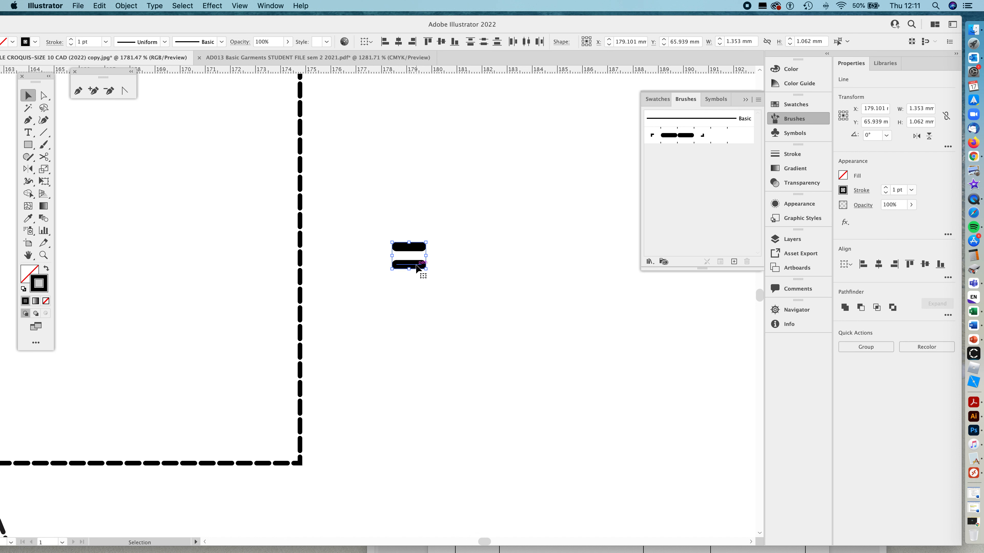
mouse_move(416, 267)
left_mouse_down()
mouse_move(496, 227)
mouse_move(663, 175)
mouse_move(694, 185)
left_mouse_up()
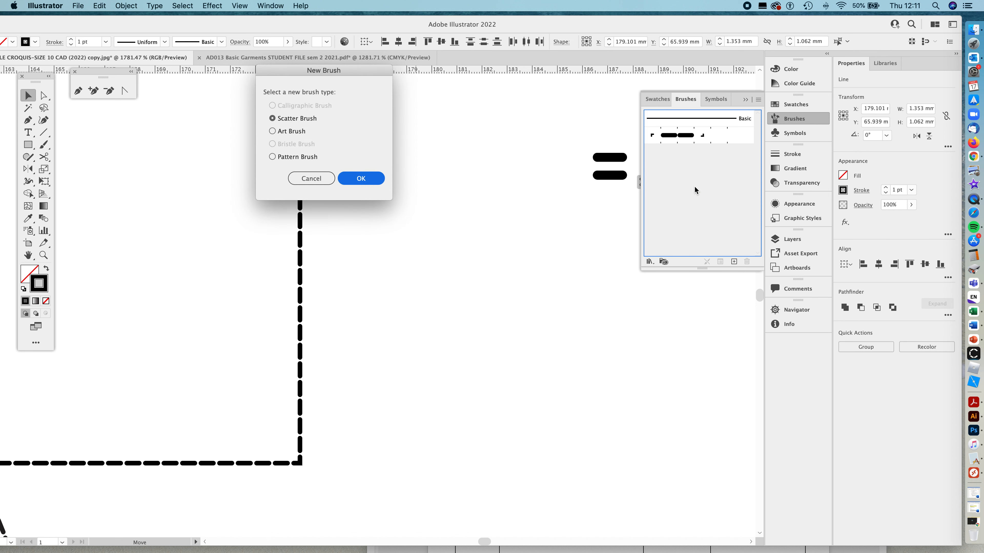
left_click(272, 157)
left_click(356, 181)
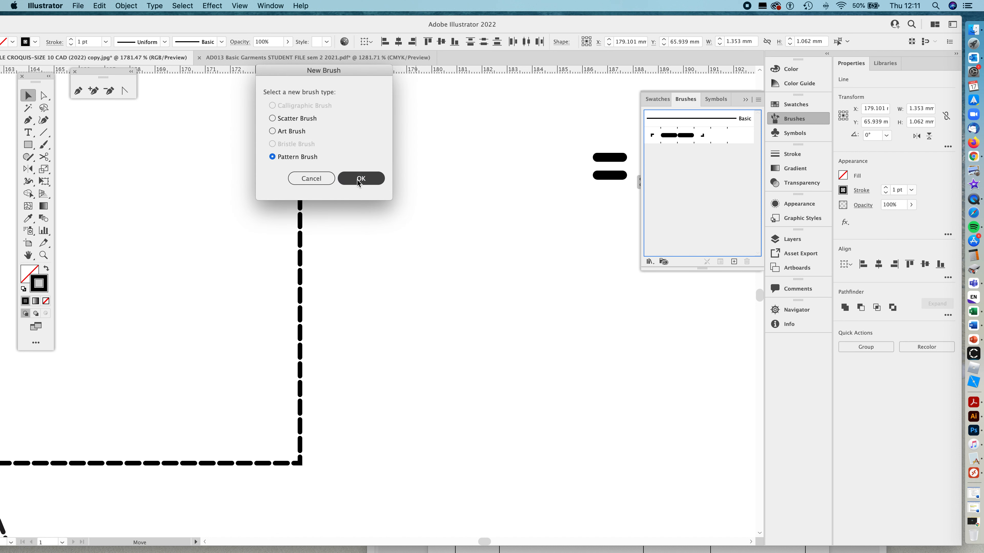
left_click(359, 179)
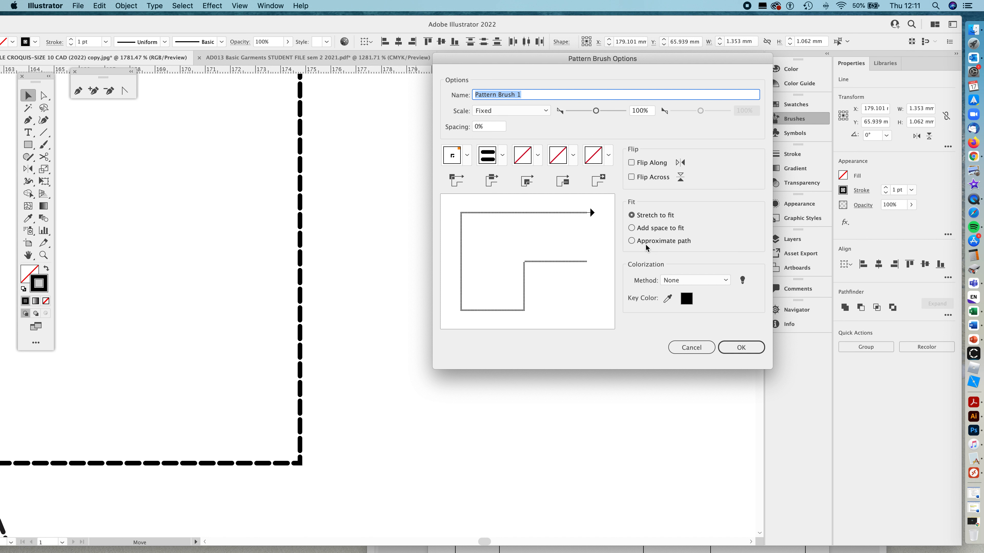
Name the pattern brush "Twin needle brush" and set its spacing to 20%.
type("Twin needle brush")
left_click(479, 128)
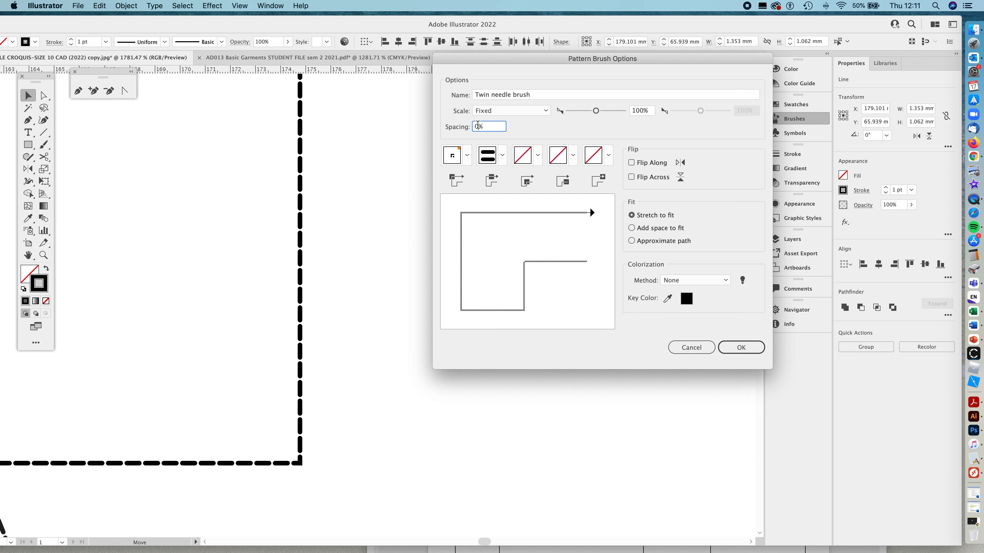
key("BackSpace")
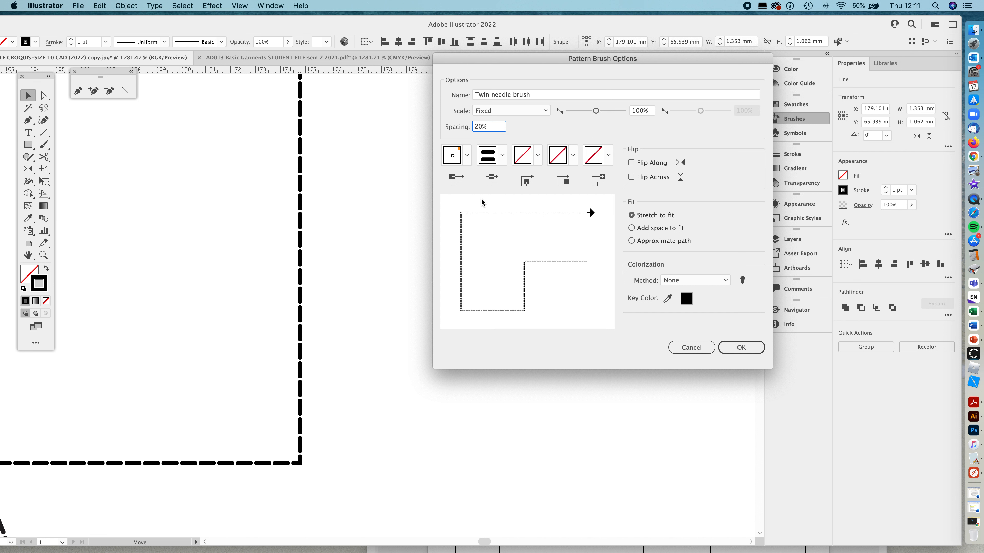
Set the inner corner tile of the twin needle brush to Auto-Sliced.
left_click(467, 155)
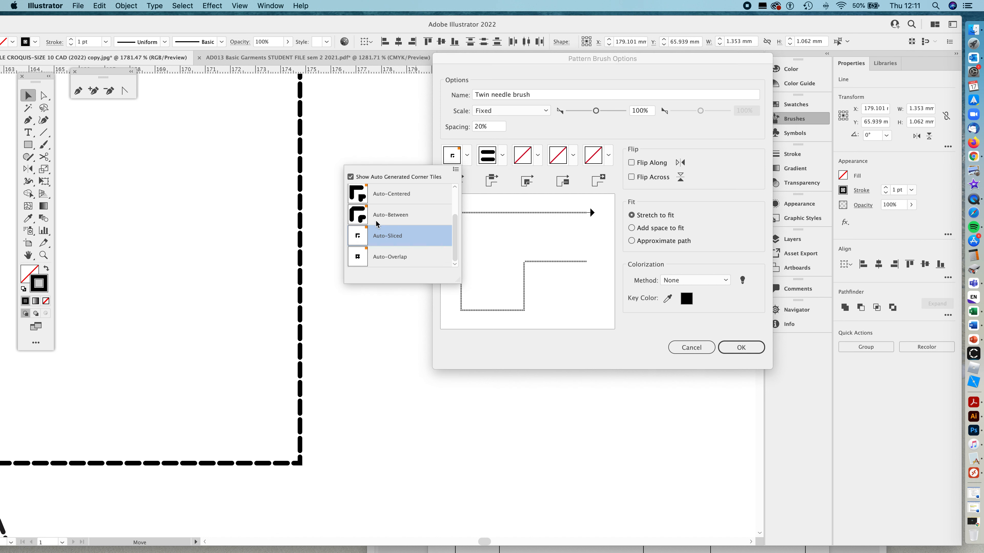
scroll(359, 256, "up", 2)
scroll(360, 256, "down", 2)
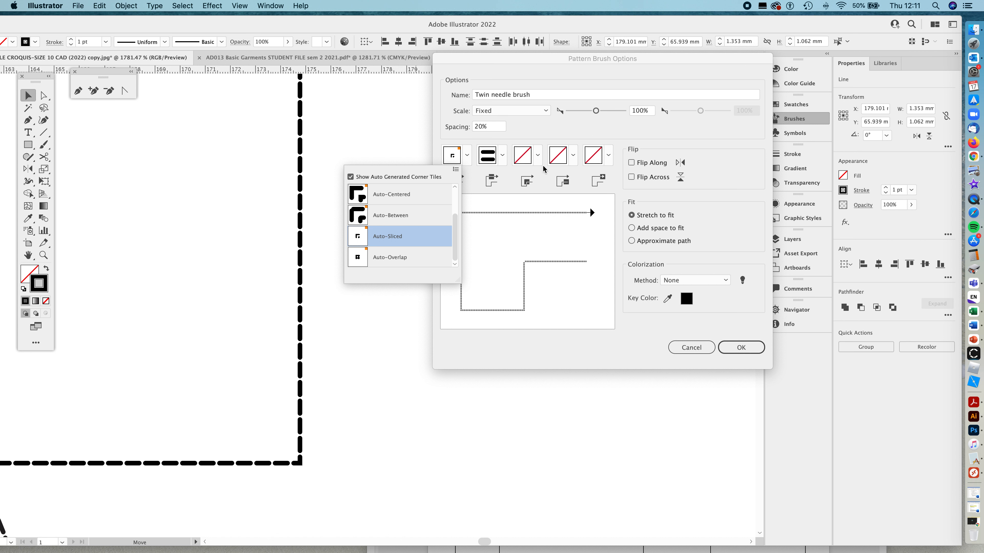
left_click(536, 154)
left_click(536, 155)
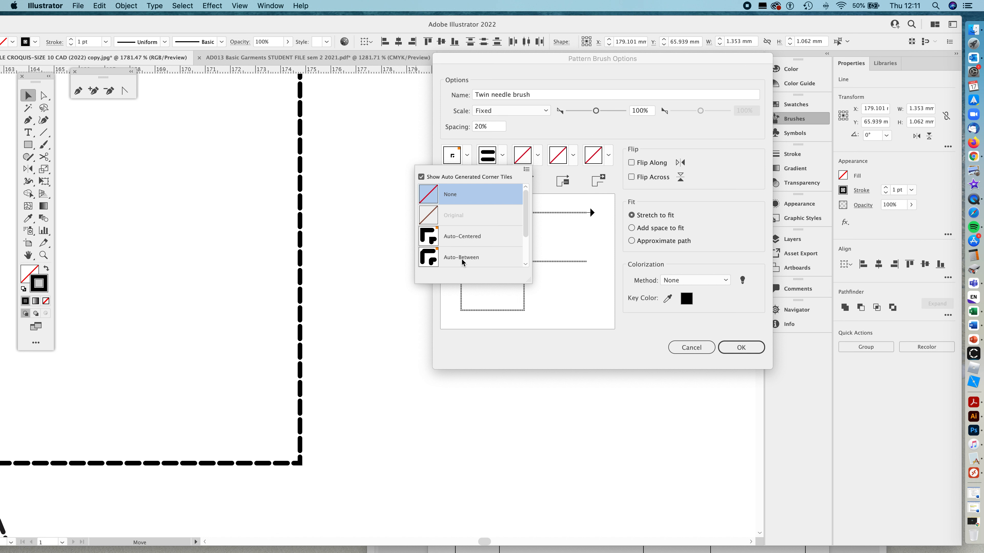
scroll(465, 235, "down", 2)
left_click(451, 238)
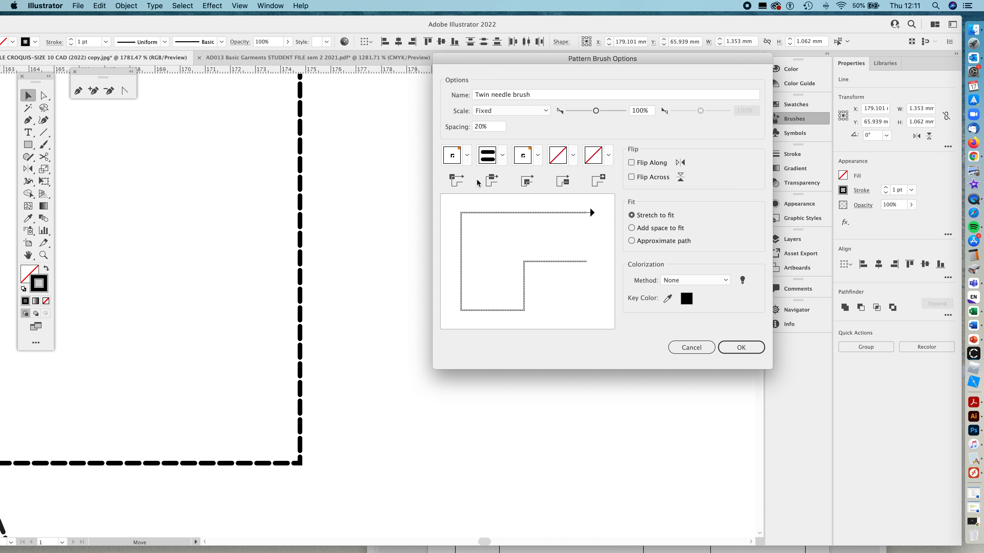
left_click(466, 158)
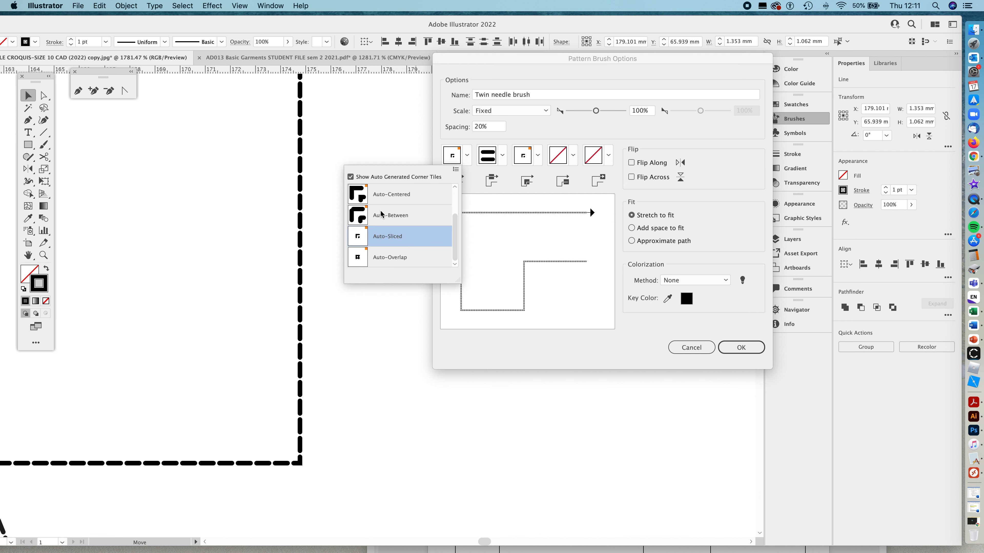
left_click(633, 325)
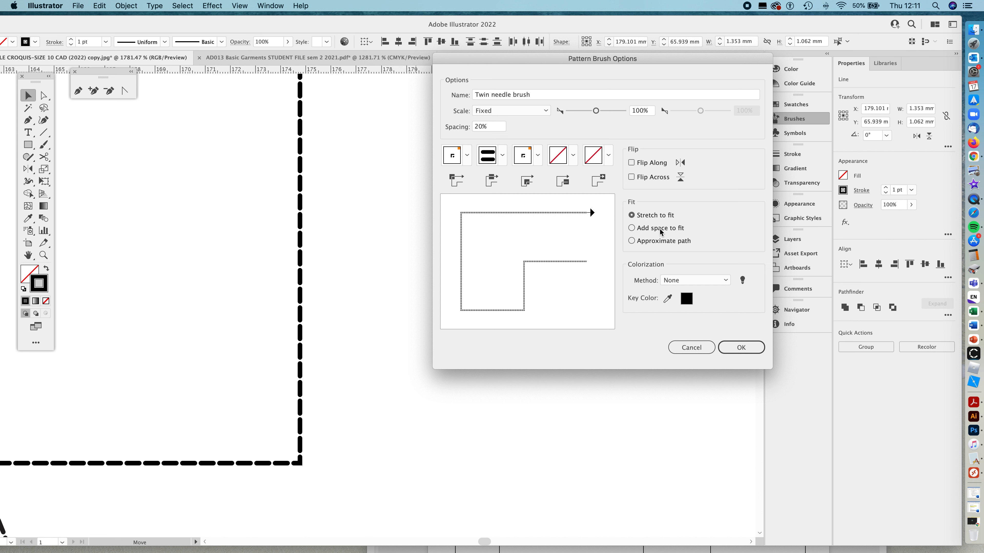
Set the brush's colorization method to Tints and create the brush.
left_click(700, 281)
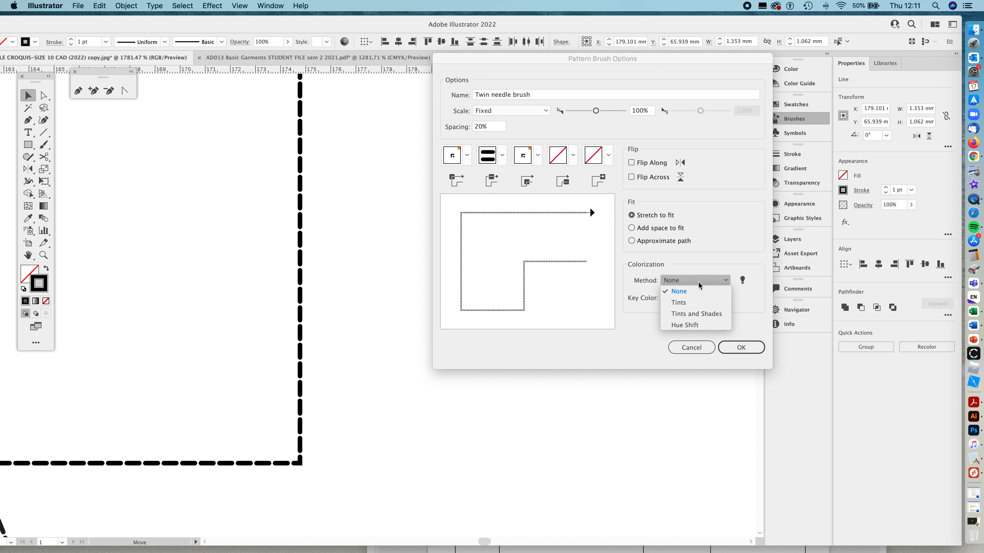
left_click(678, 304)
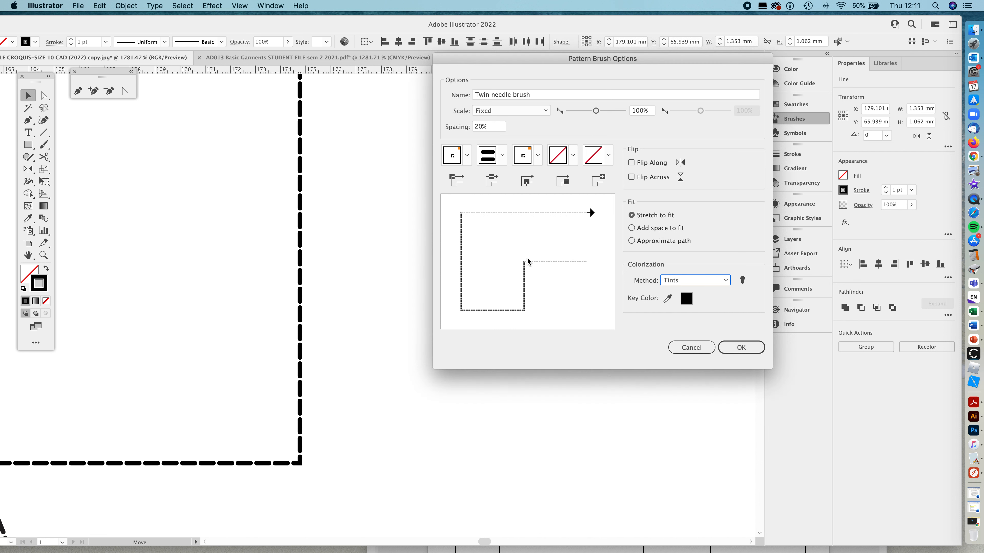
left_click(738, 350)
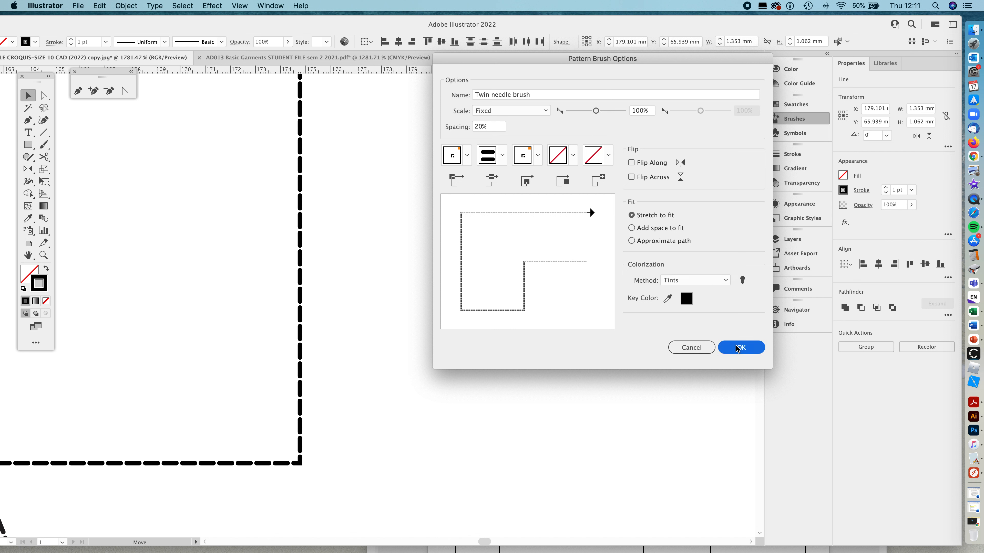
Select the stitched rectangle and open the Art & Illustration default swatch library.
left_click(300, 283)
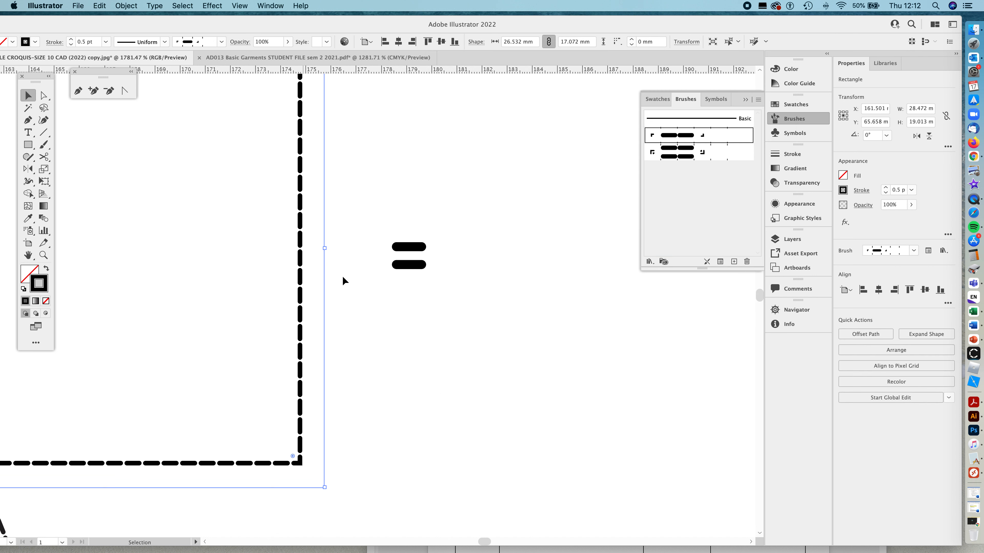
left_click(775, 106)
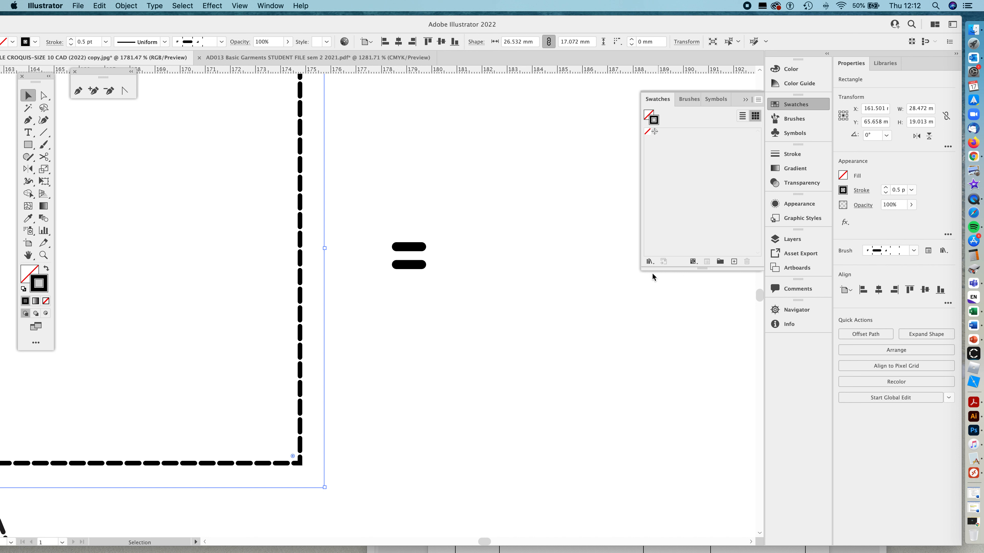
left_click(651, 262)
left_click(651, 262)
left_click(650, 262)
mouse_move(681, 307)
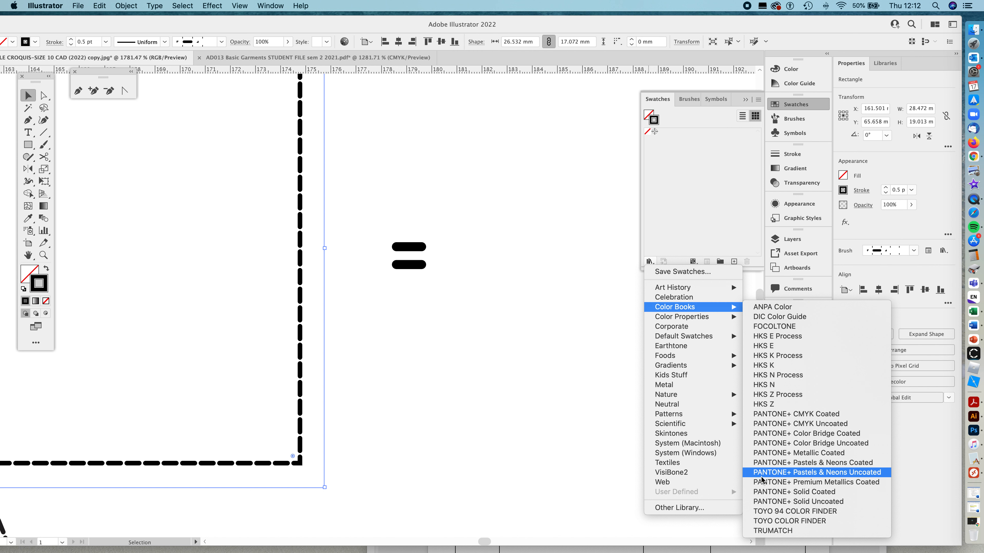
mouse_move(697, 336)
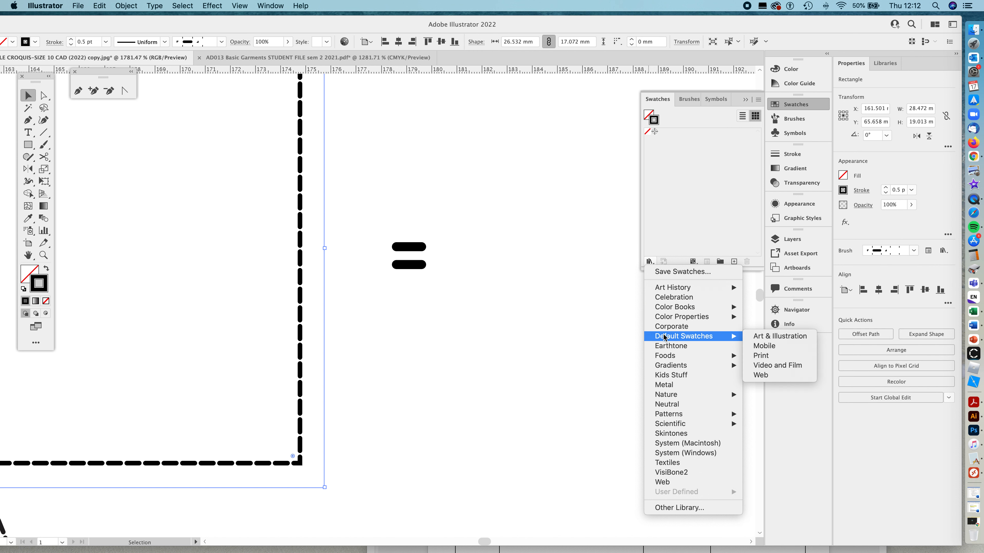
left_click(767, 336)
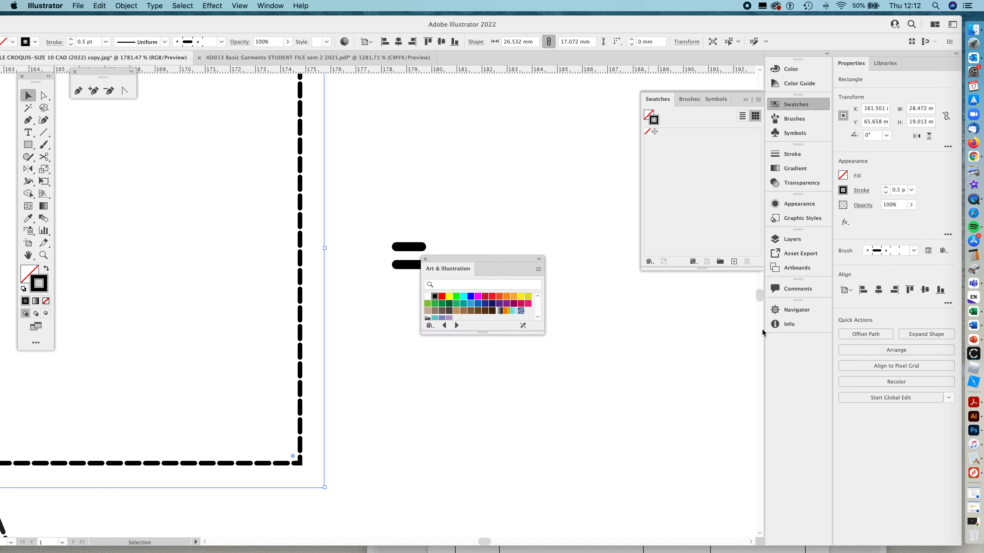
Dock and enlarge the Art & Illustration swatch library, and recolour the stitched rectangle's stroke red.
left_click_drag(494, 260, 797, 348)
left_click(797, 349)
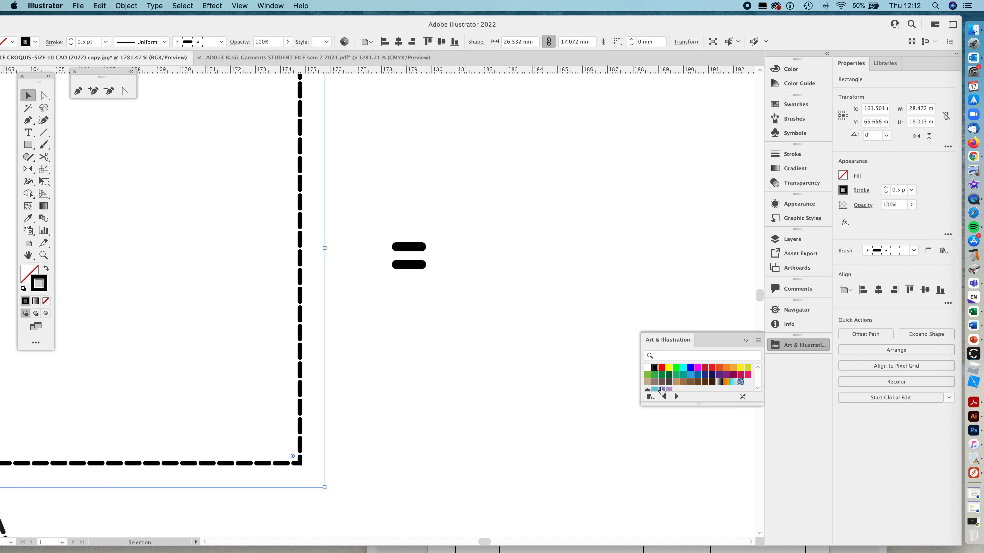
left_click_drag(685, 425, 685, 447)
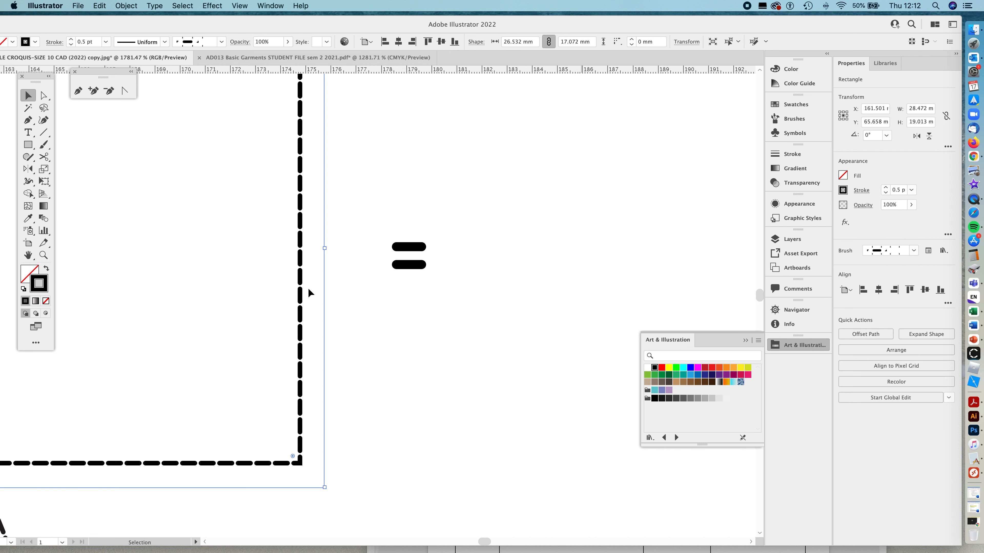
left_click(661, 368)
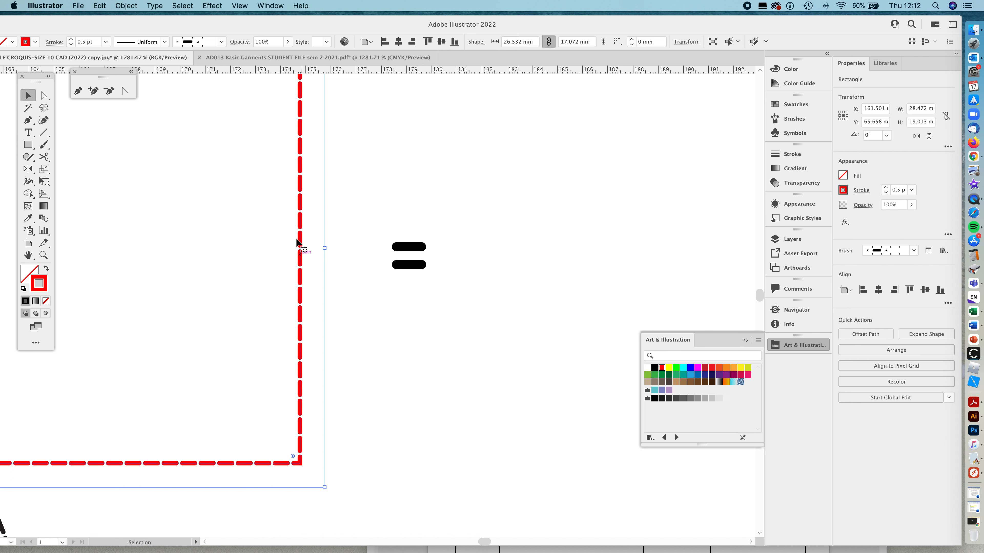
left_click(448, 227)
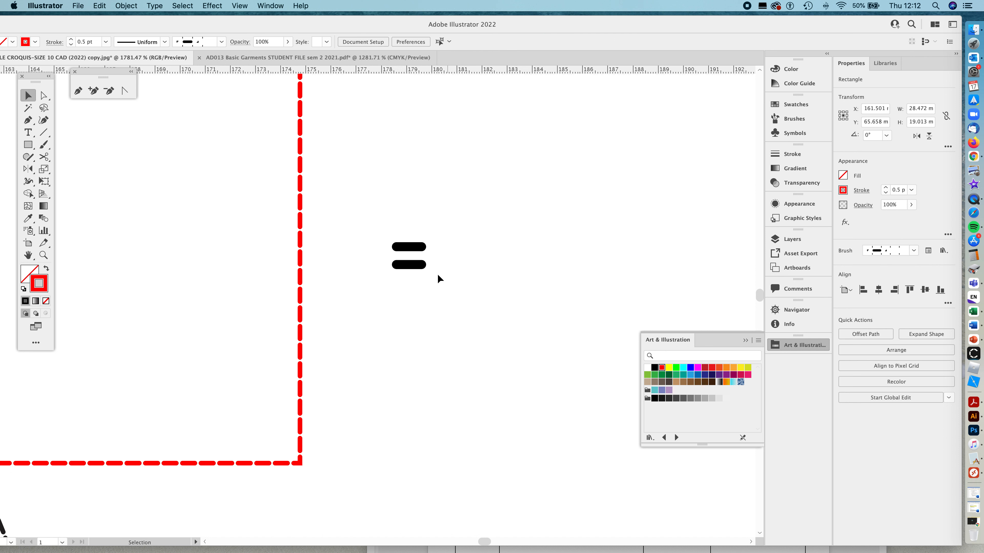
Draw a second rectangle about 29.45 × 22.74 mm beside the red stitched rectangle, around the two short parallel lines.
key("z")
left_click(477, 232, "alt")
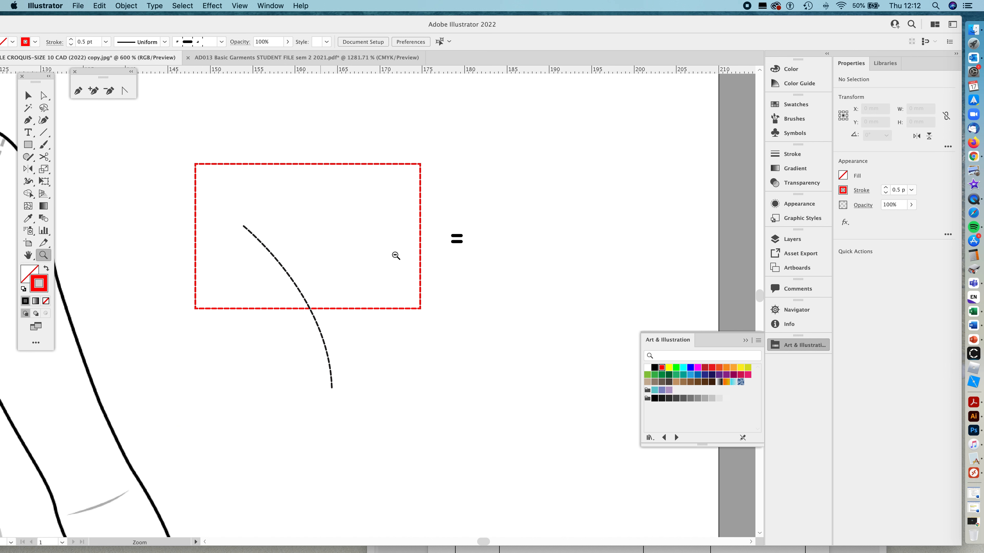
key("v")
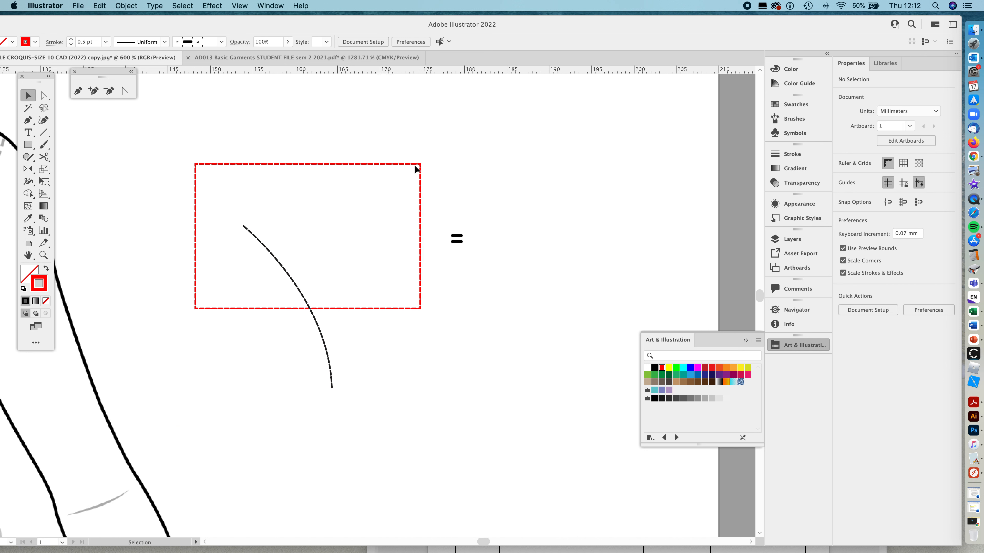
key("m")
left_click_drag(438, 111, 688, 303)
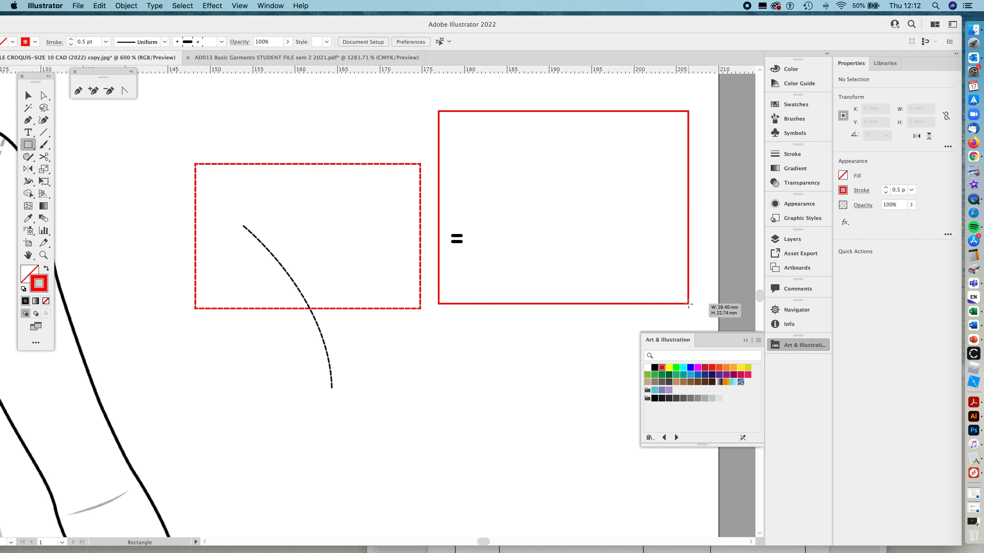
Apply the Twin needle brush to the new rectangle and set its stroke weight to 0.5 pt.
left_click(774, 119)
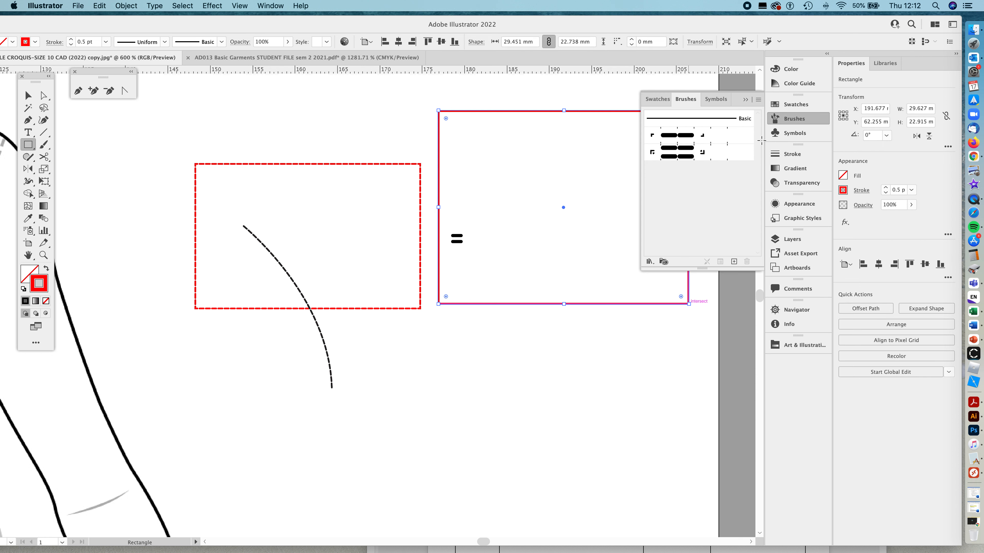
left_click(673, 155)
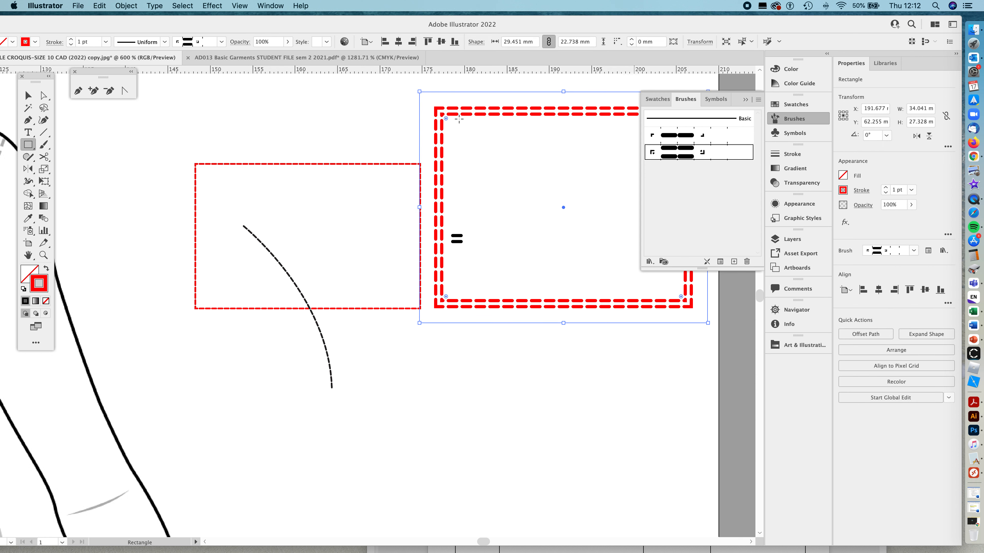
left_click(886, 193)
left_click(886, 193)
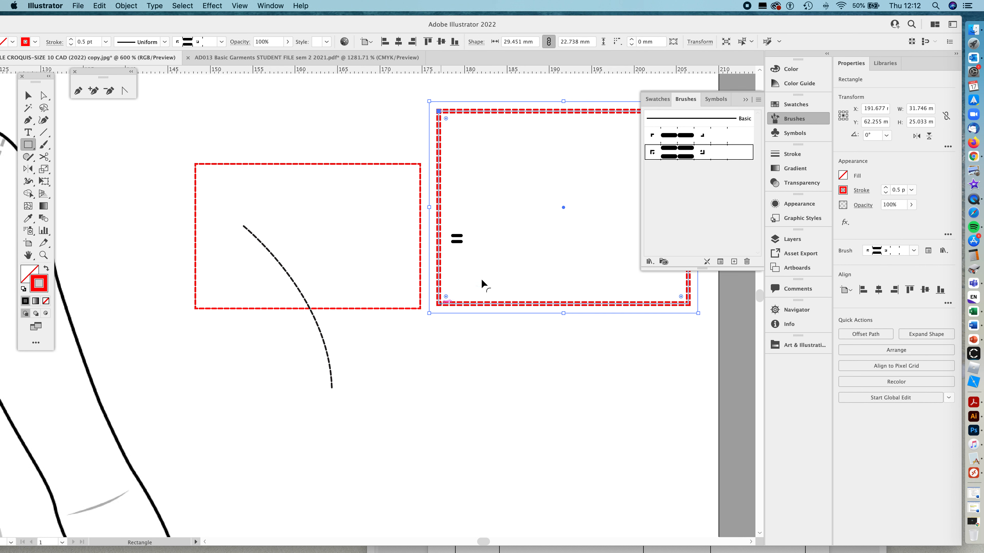
Change the Twin needle brush's outer and inner corner tiles to Auto-Centered and apply the change to existing strokes.
double_click(675, 154)
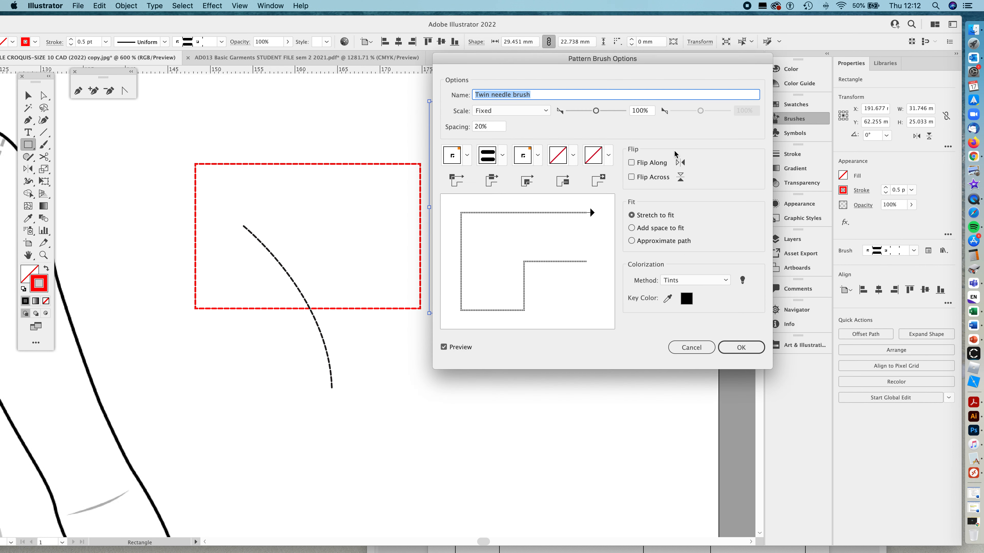
left_click(467, 156)
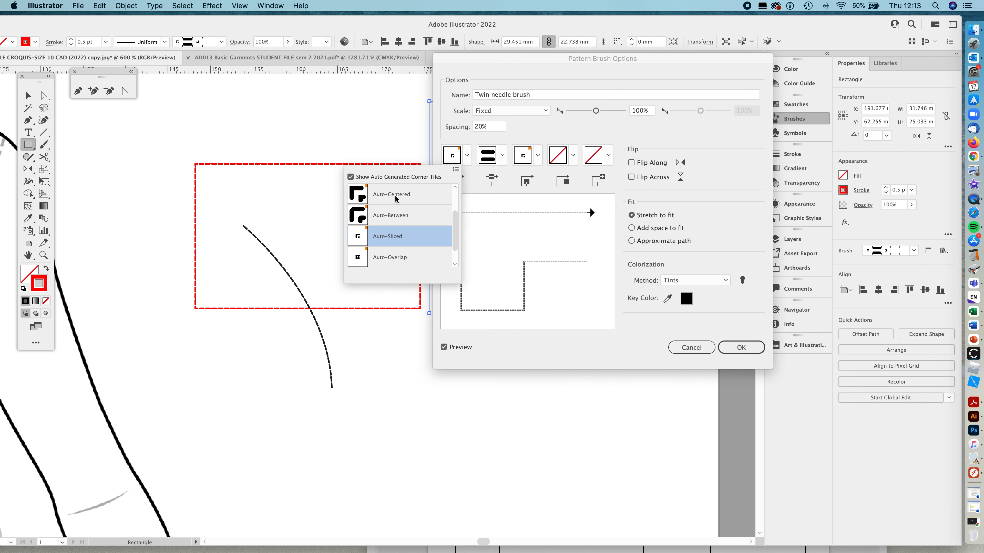
left_click(360, 198)
left_click(537, 156)
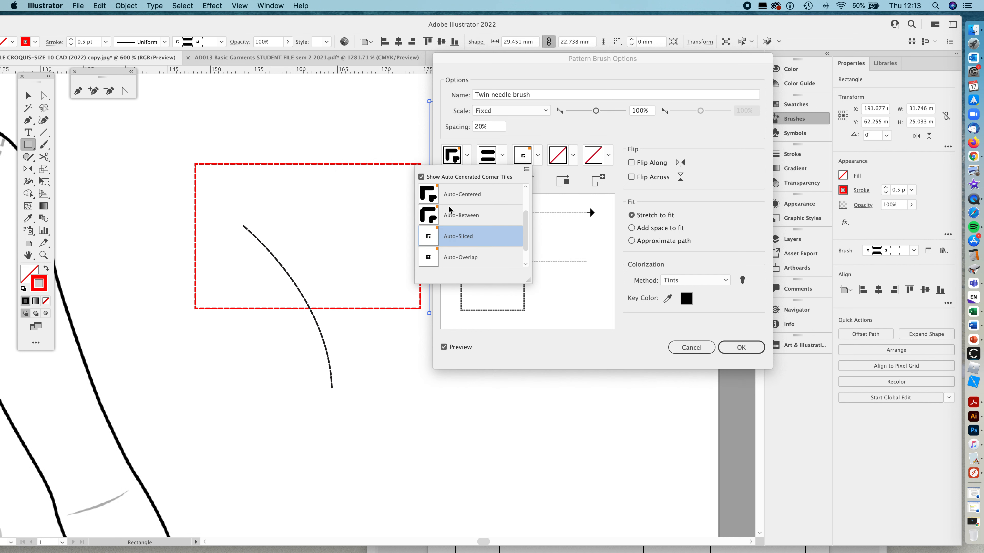
left_click(451, 198)
left_click(741, 347)
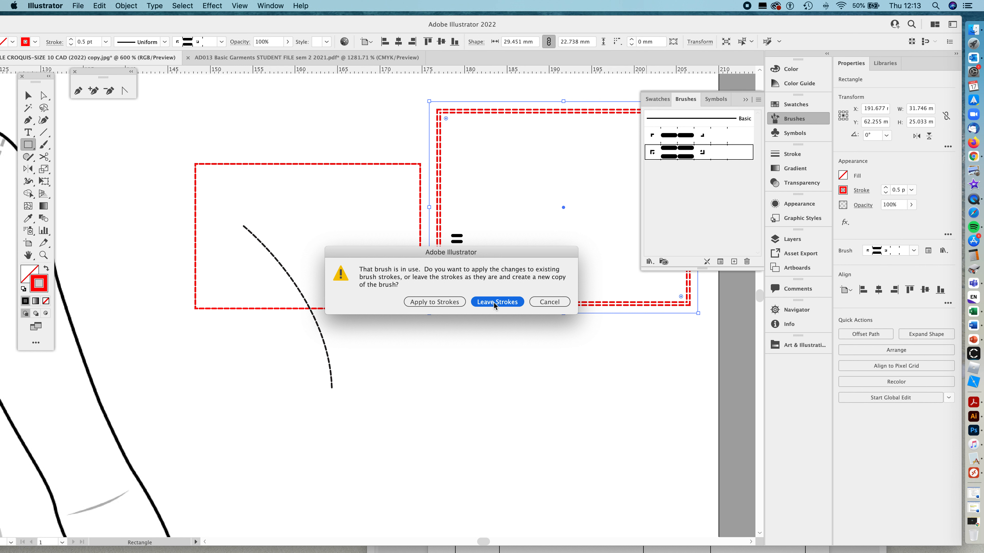
left_click(442, 304)
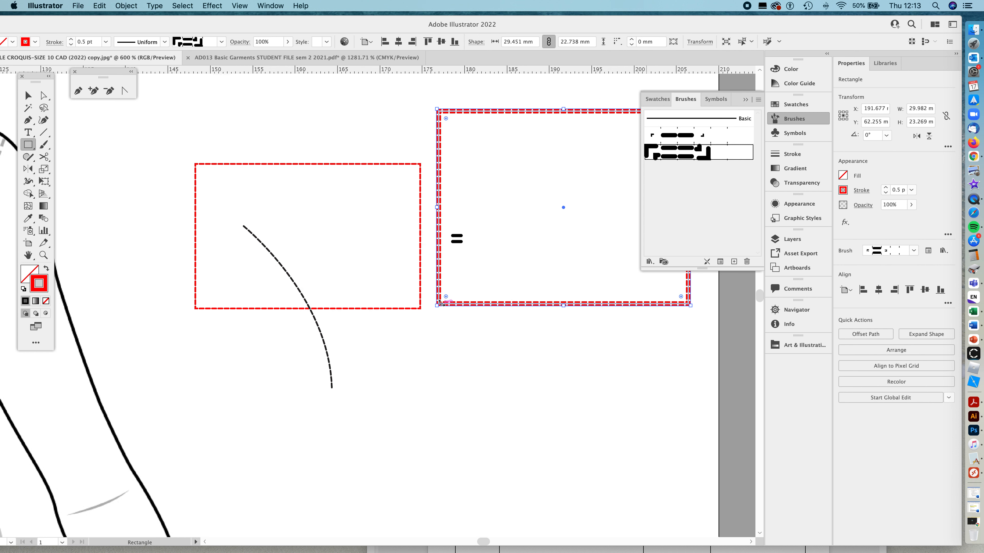
Check the twin-stitched rectangle's corner up close and move the black dashed curve below the two rectangles.
key("z")
left_click_drag(454, 98, 573, 183)
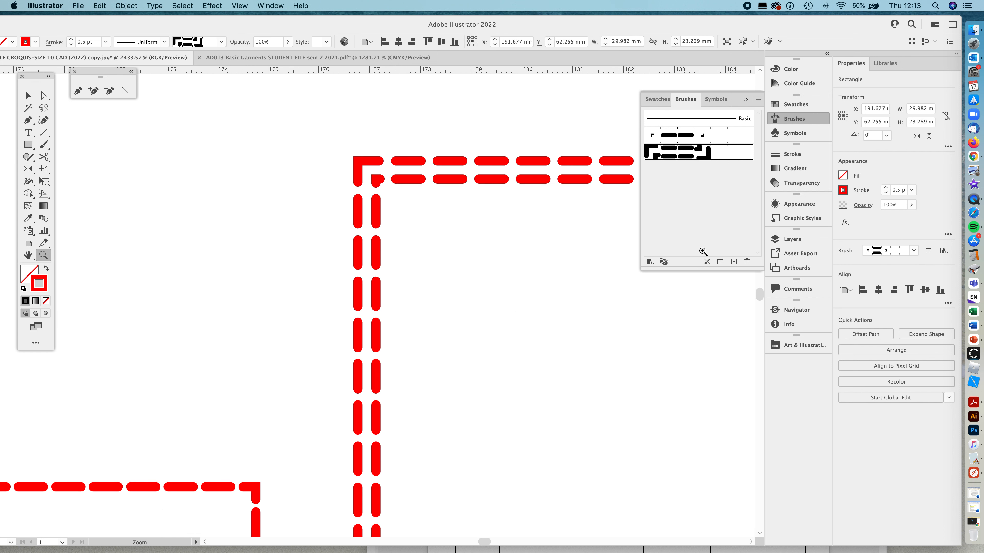
left_click_drag(513, 170, 248, 204)
left_click_drag(486, 333, 351, 293)
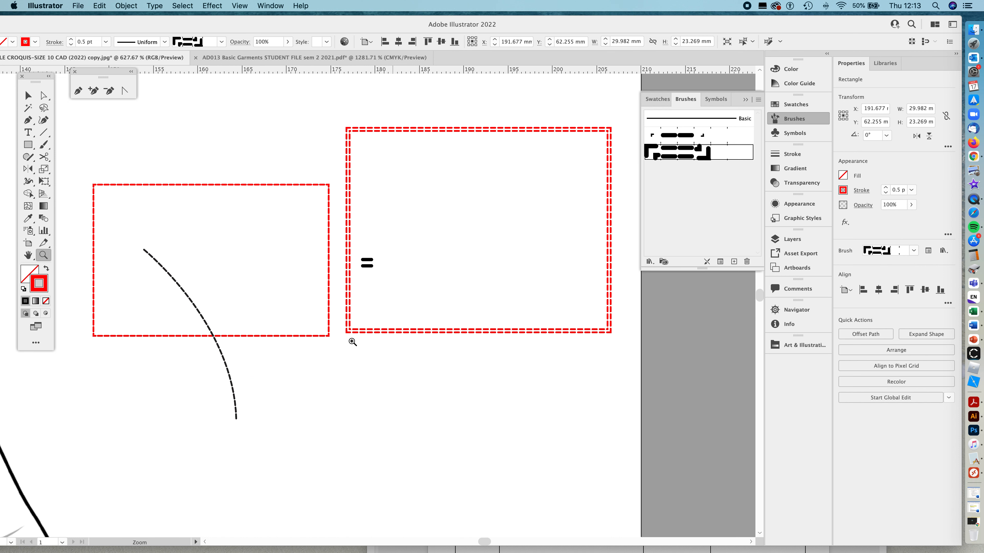
key("v")
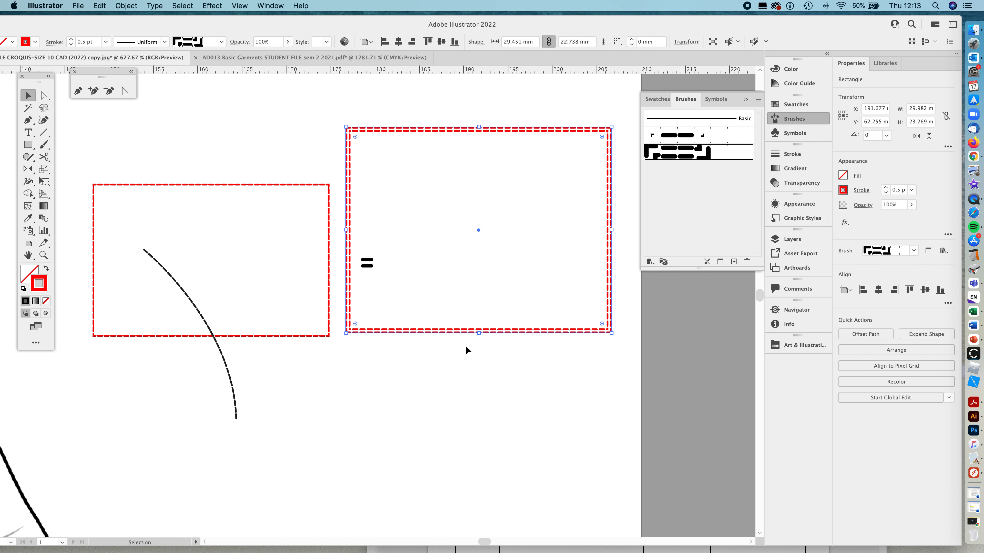
left_click(433, 355)
left_click_drag(220, 347, 347, 439)
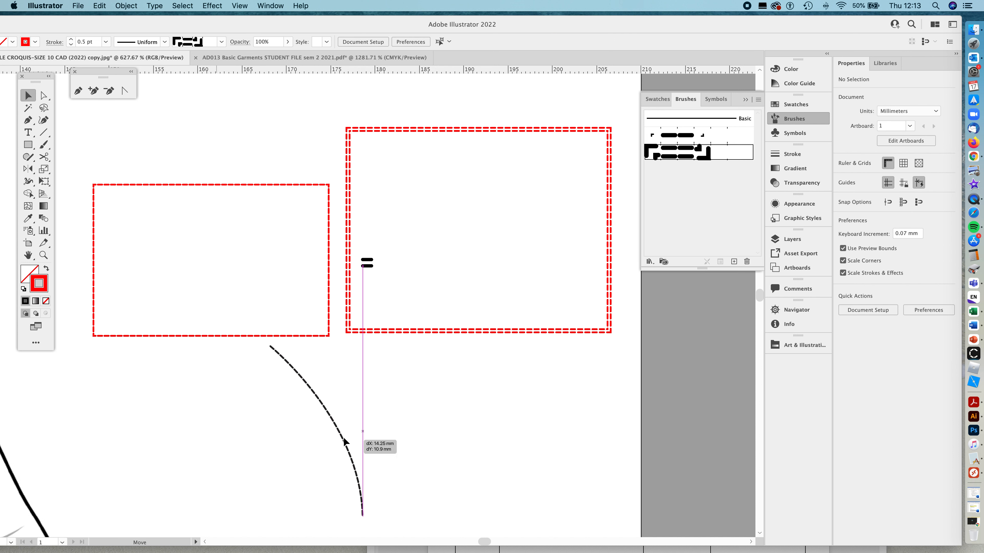
Try the Twin needle brush on the moved curve and undo it.
left_click(687, 150)
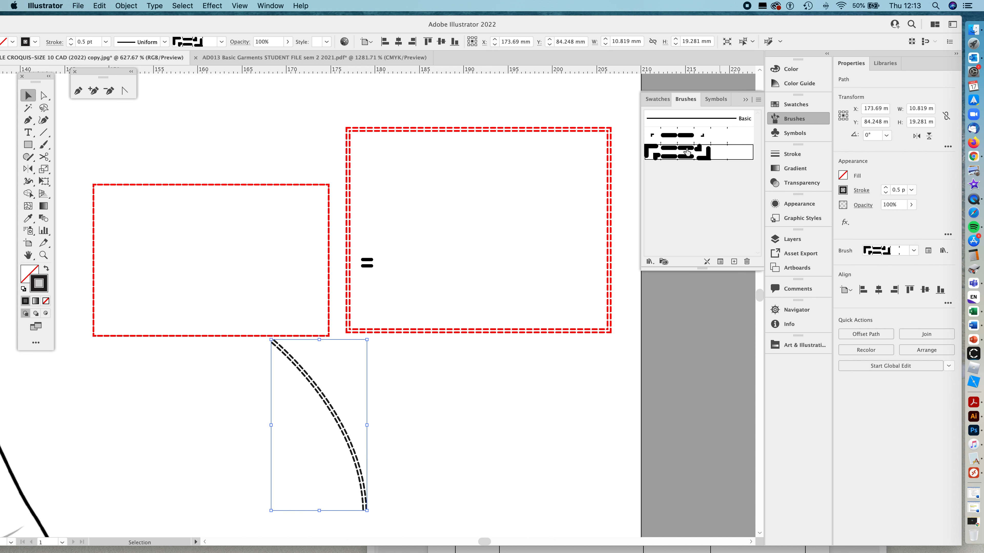
key("super+z")
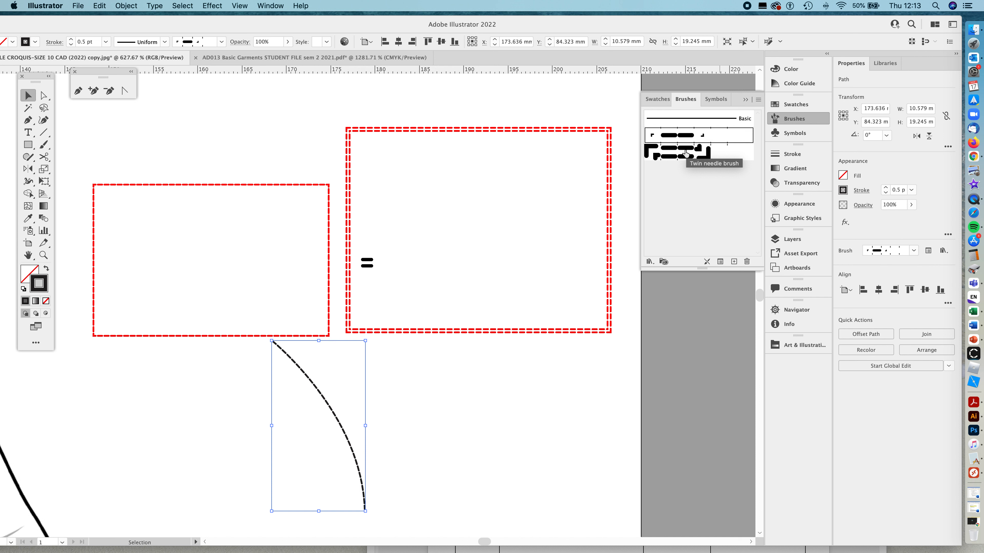
Apply the Twin needle brush to the black curve below the rectangles and deselect it.
left_click(684, 152)
key("super+shift+a")
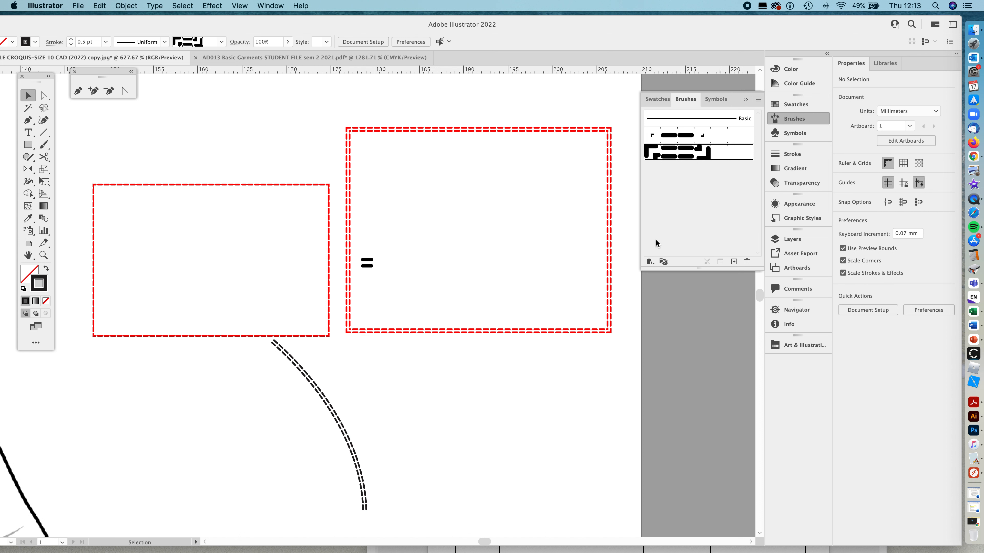
left_click(745, 99)
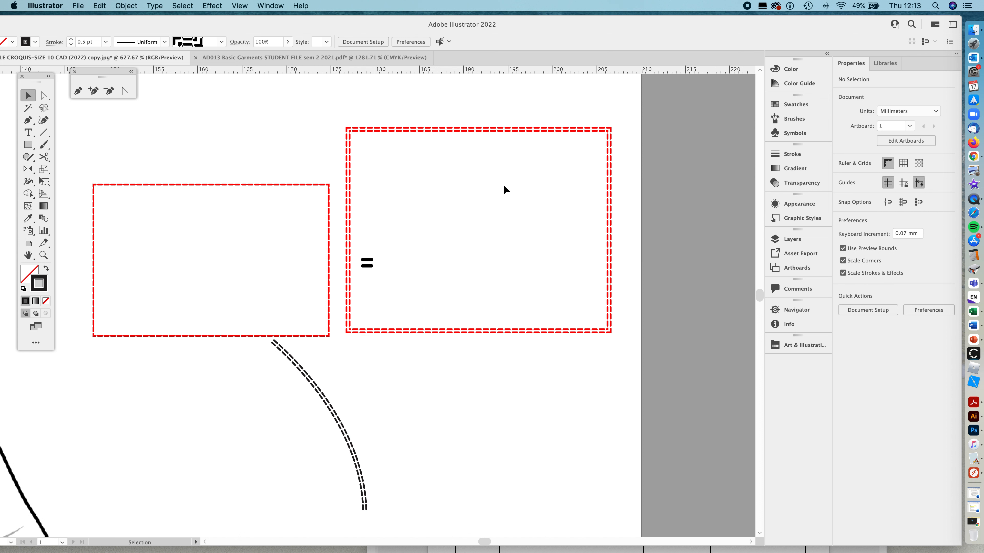
Move the twin-stitched rectangle off the two black dashes and lower the bottom dash slightly to widen the gap between them.
scroll(341, 175, "up", 2)
left_click_drag(393, 151, 510, 419)
key("z")
left_click_drag(358, 284, 637, 291)
key("space")
left_click_drag(448, 281, 463, 269)
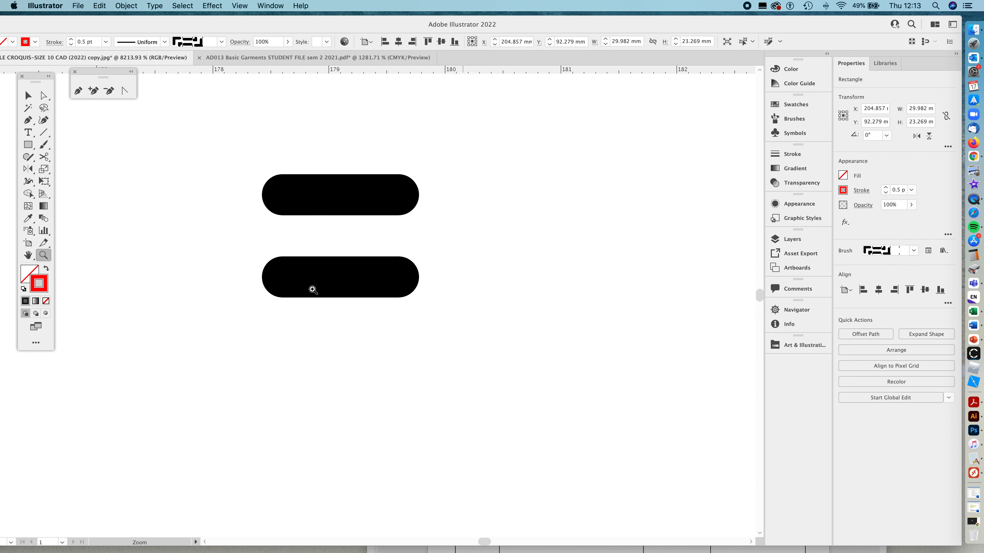
key("v")
left_click(341, 276)
left_click_drag(332, 280, 332, 294)
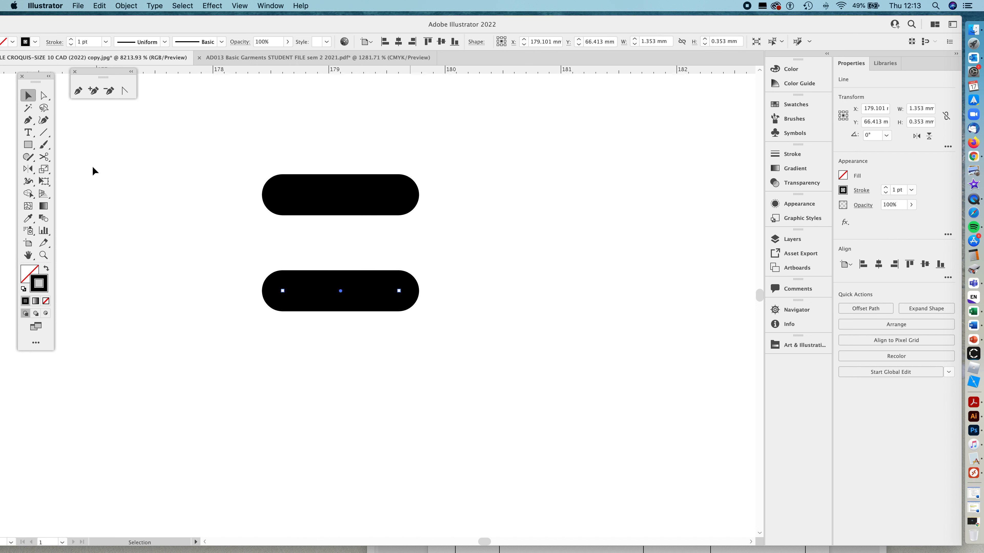
left_click(99, 154)
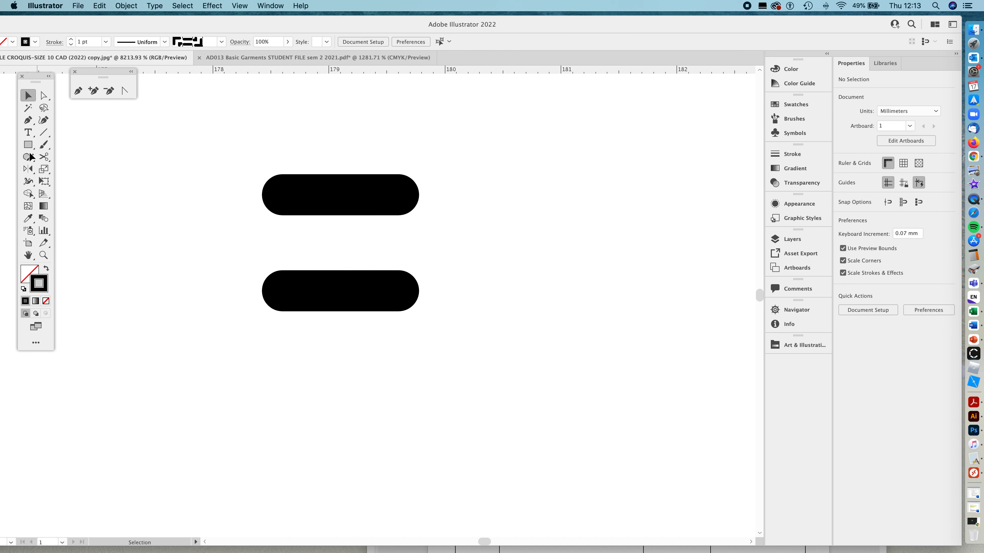
Add a point text object beside the two dashes and replace its placeholder text with a capital "Y".
left_click(28, 132)
left_click(503, 238)
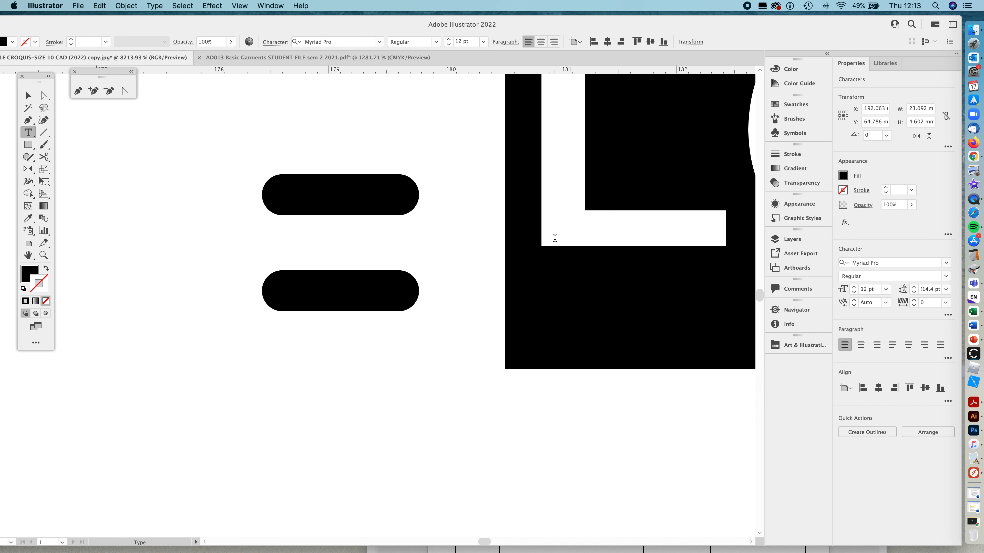
key("super+minus")
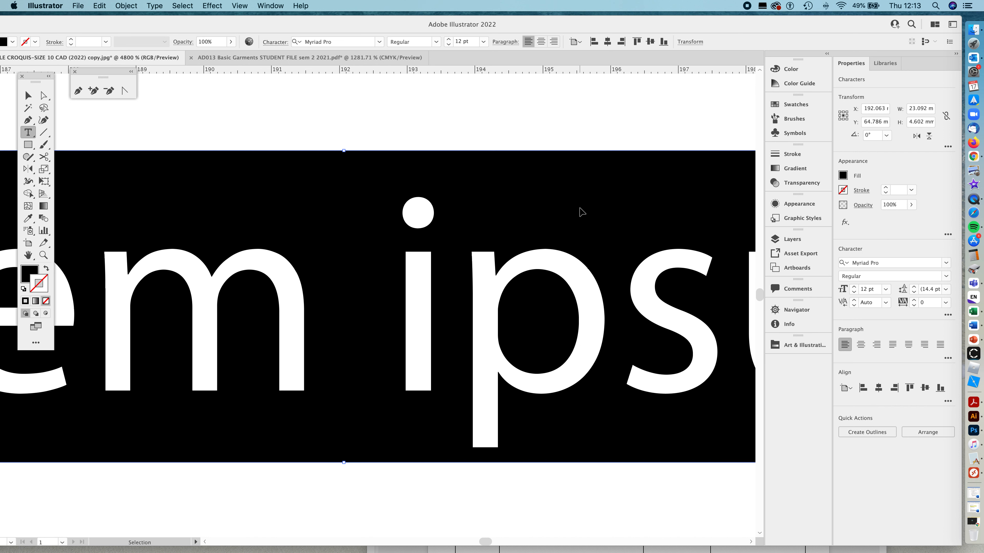
key("super+minus")
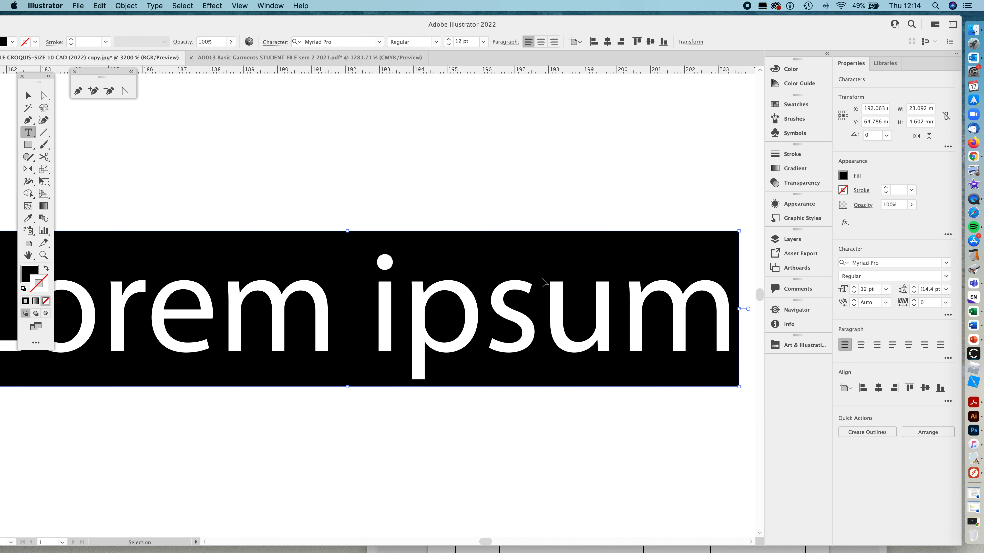
key("super+minus")
key("super+minus")
key("super+minus")
key("super+minus")
left_click_drag(477, 315, 209, 314)
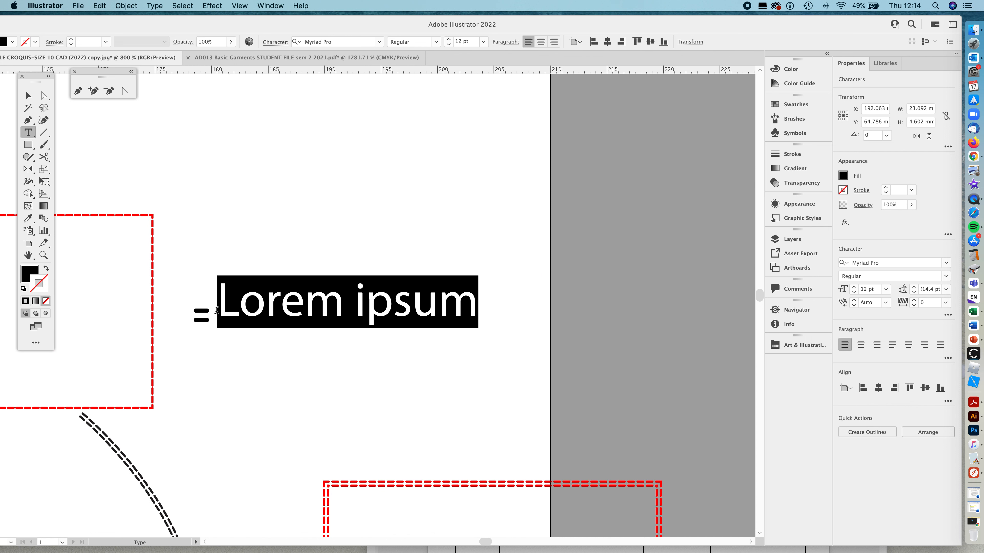
type("Y")
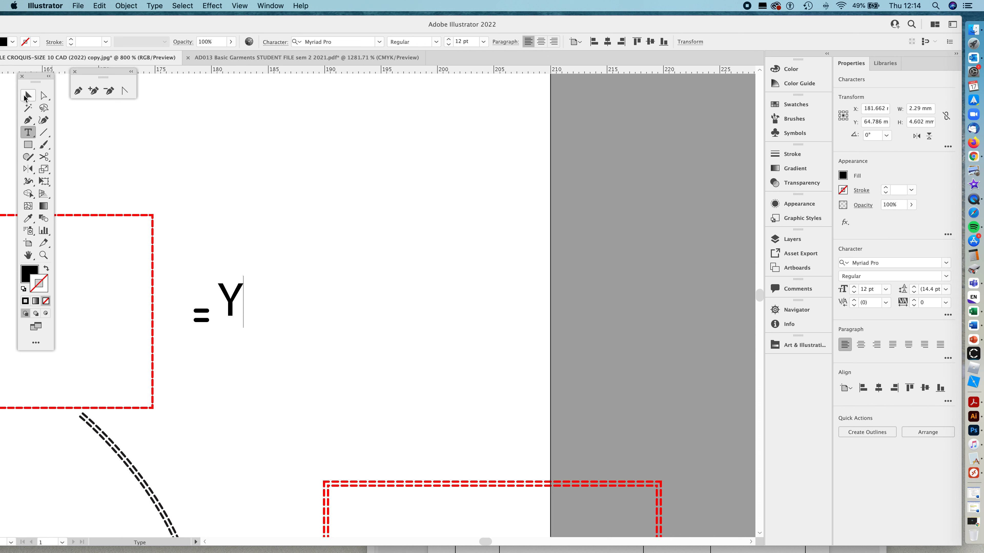
left_click(28, 96)
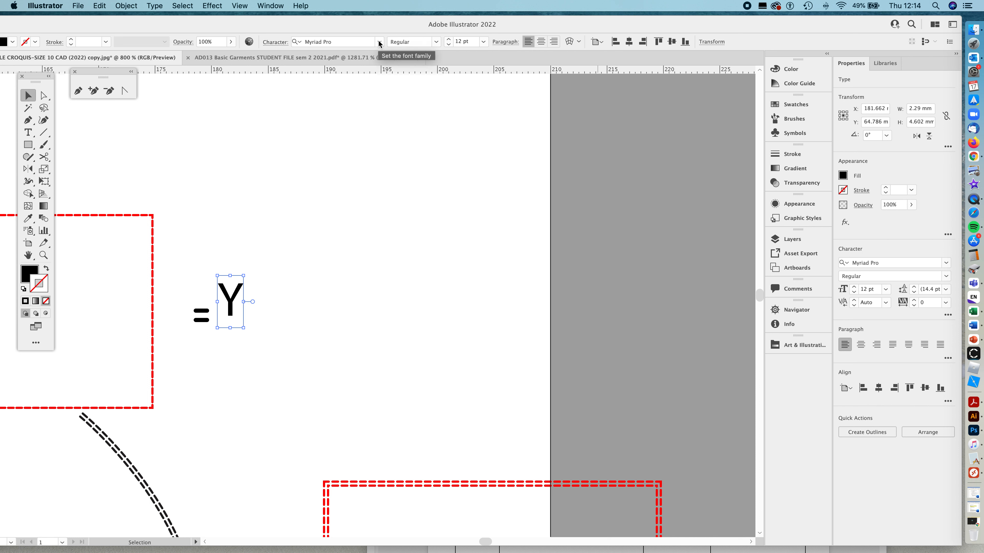
Replace the capital letter beside the dashes with a lowercase "y".
left_click(436, 43)
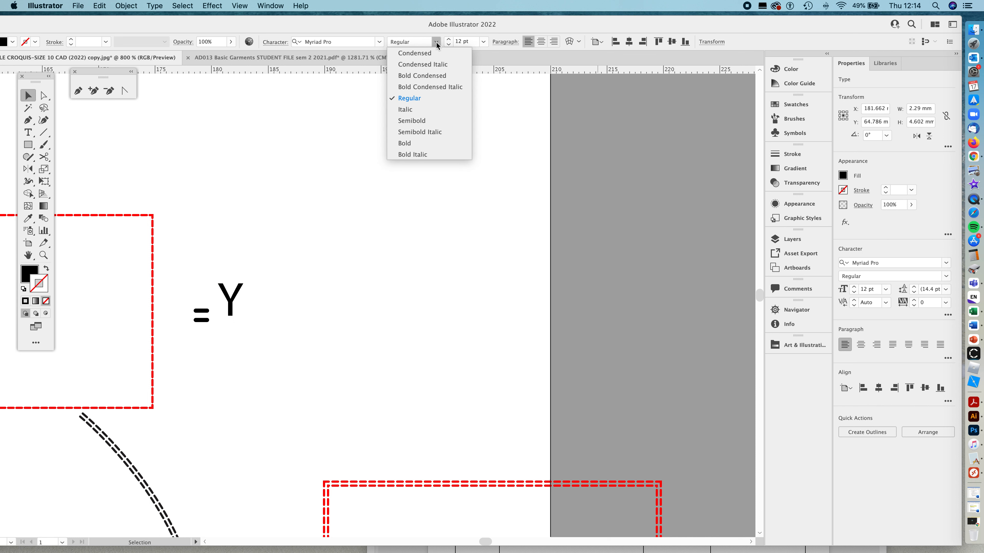
left_click(381, 44)
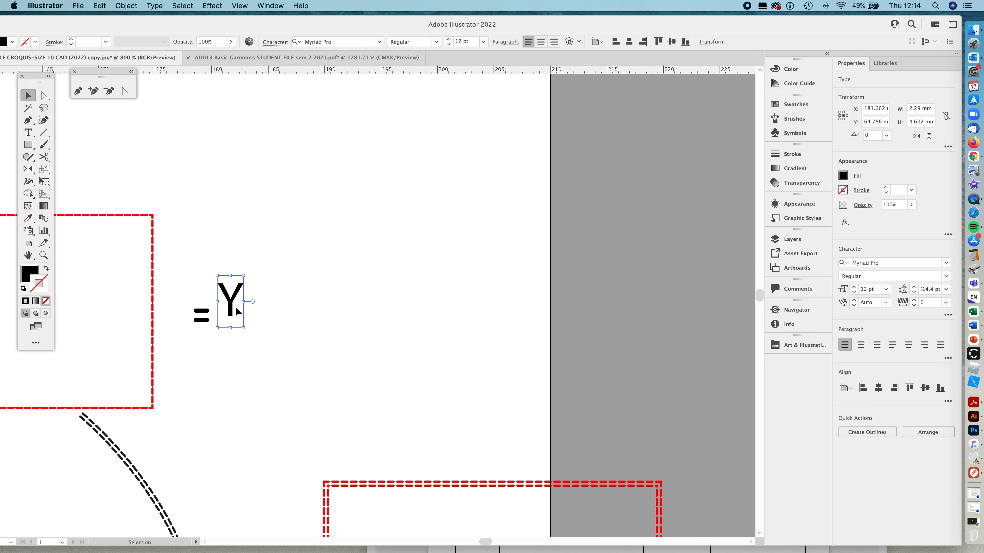
key("t")
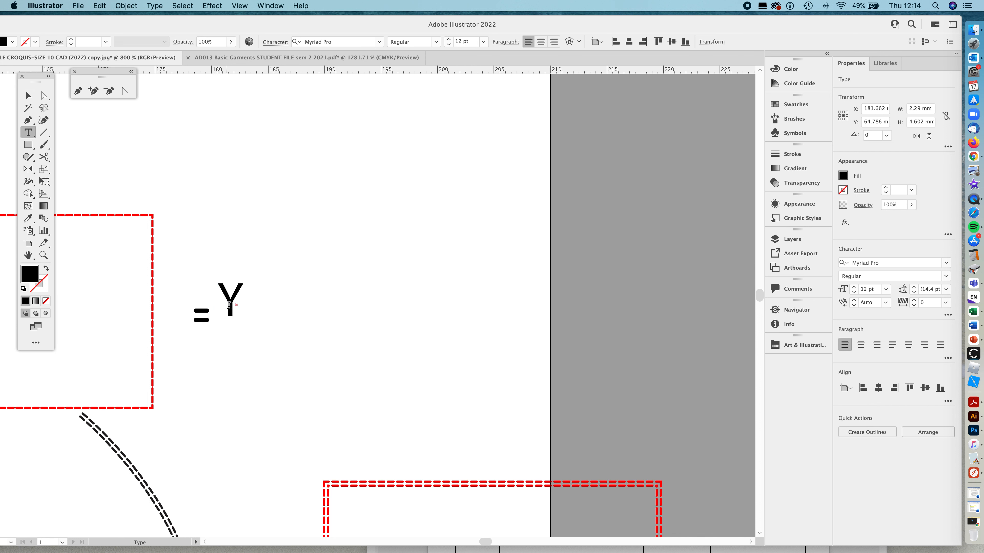
left_click(232, 310)
left_click(233, 313)
double_click(230, 308)
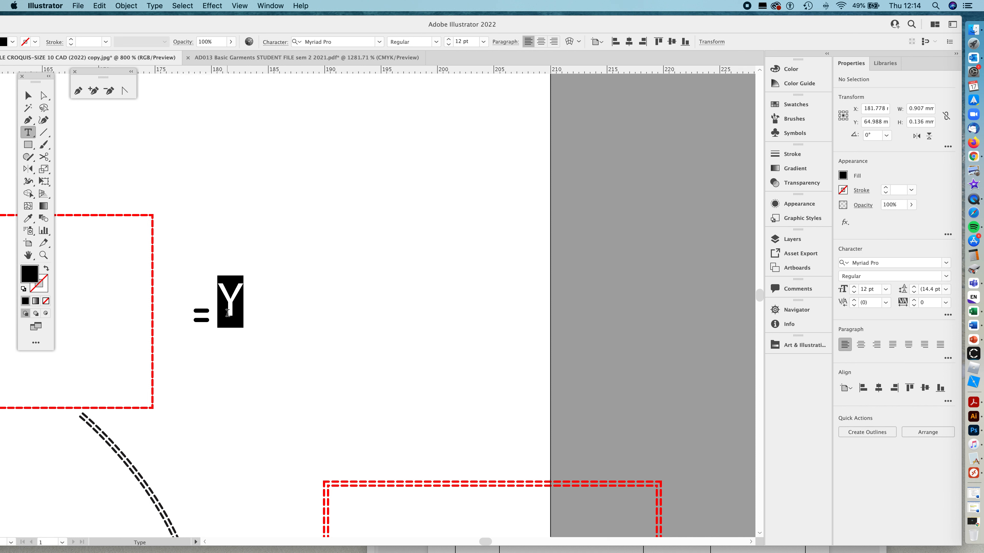
type("y")
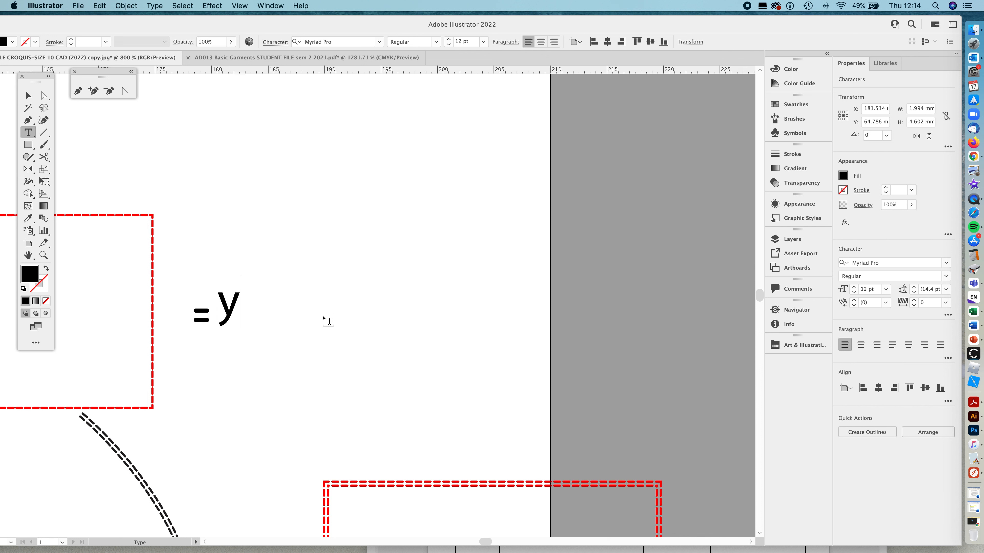
left_click(28, 95)
Scale the letter y down to about 3.5 pt and place it centred between the two dashes.
left_click_drag(208, 315, 535, 285)
key("z")
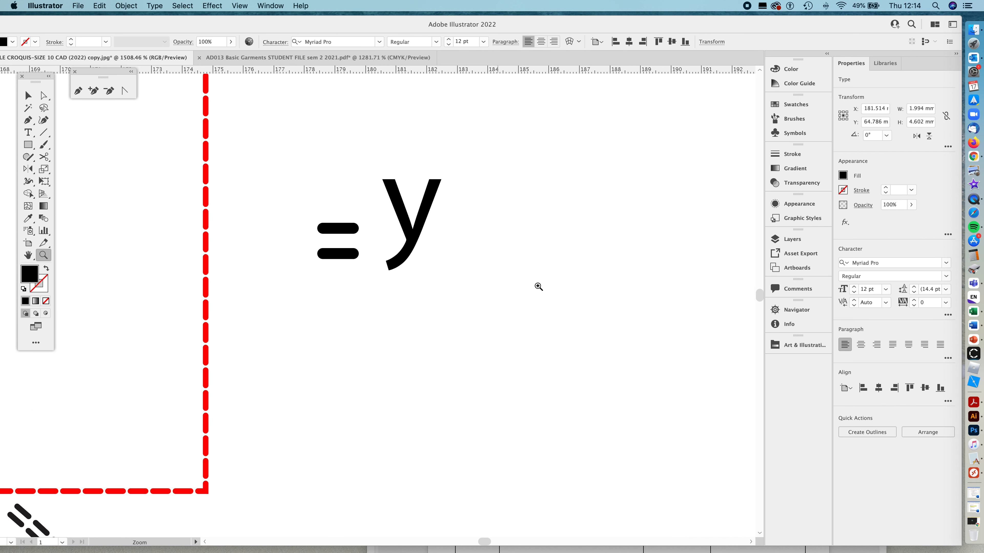
key("v")
left_click_drag(471, 110, 414, 239)
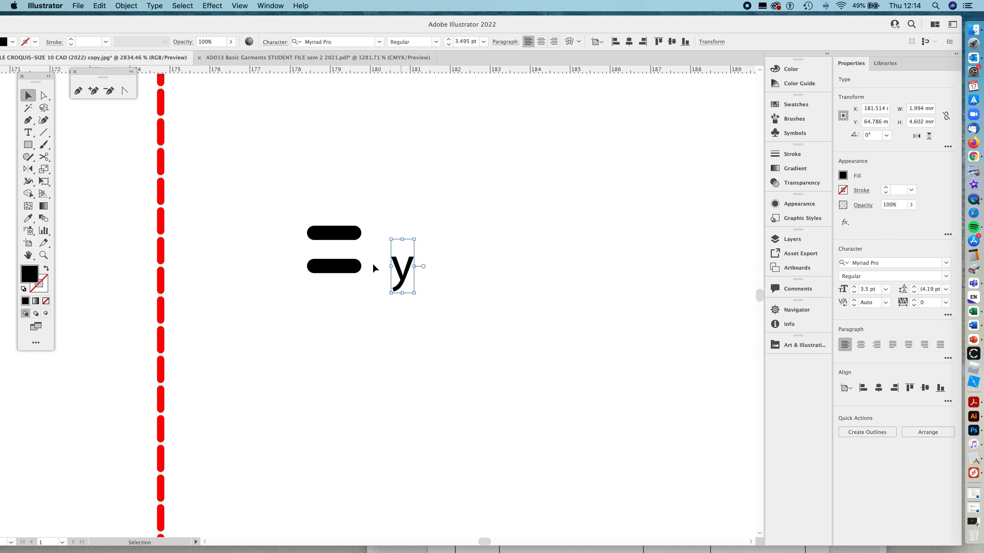
left_click(382, 272)
left_click_drag(403, 281, 335, 257)
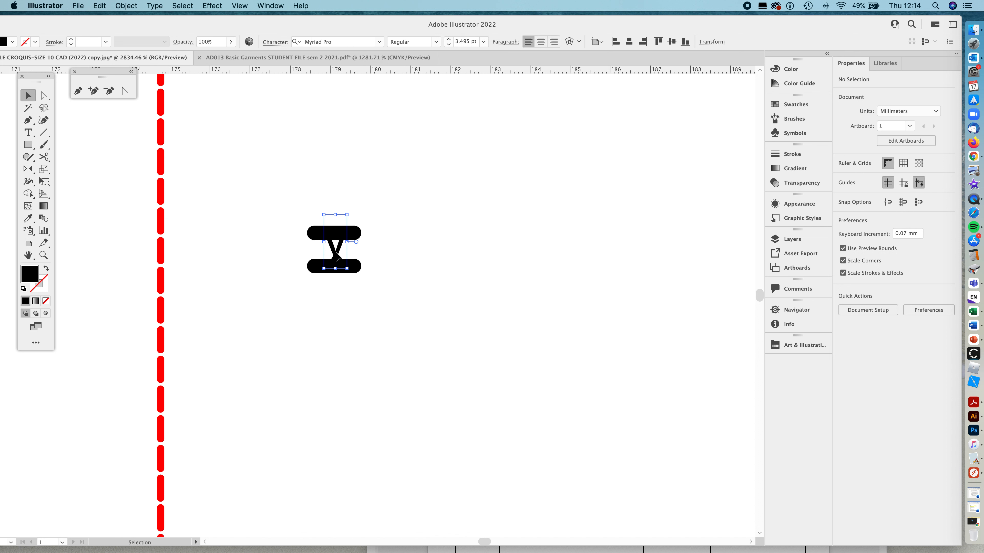
left_click(392, 269)
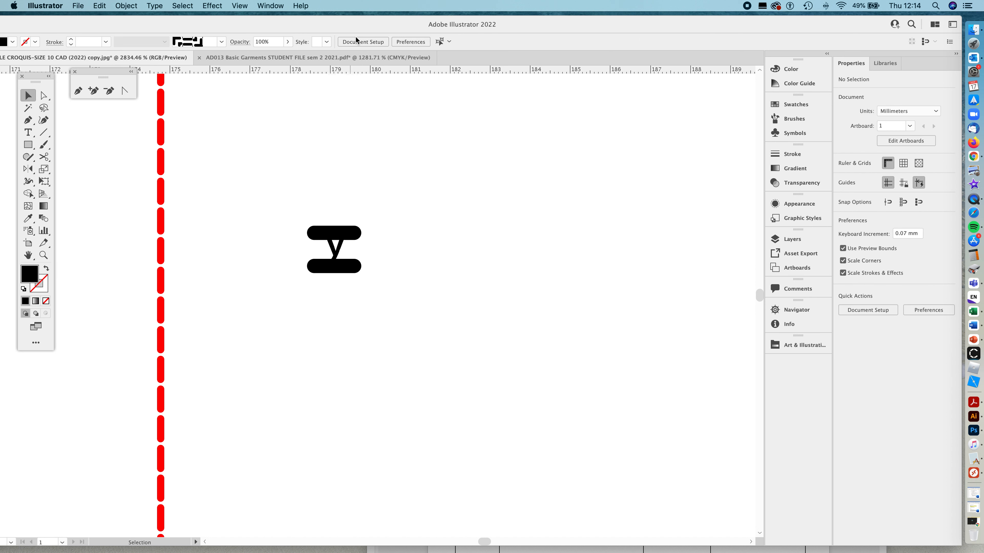
Set the letter y's font style to Bold and shift it back to the middle of the dashes.
left_click(338, 255)
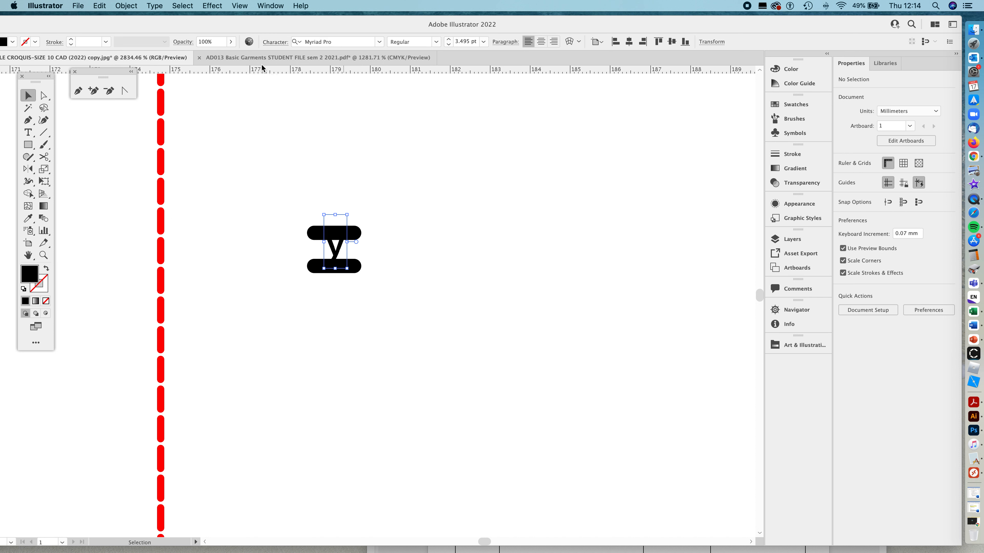
left_click(437, 41)
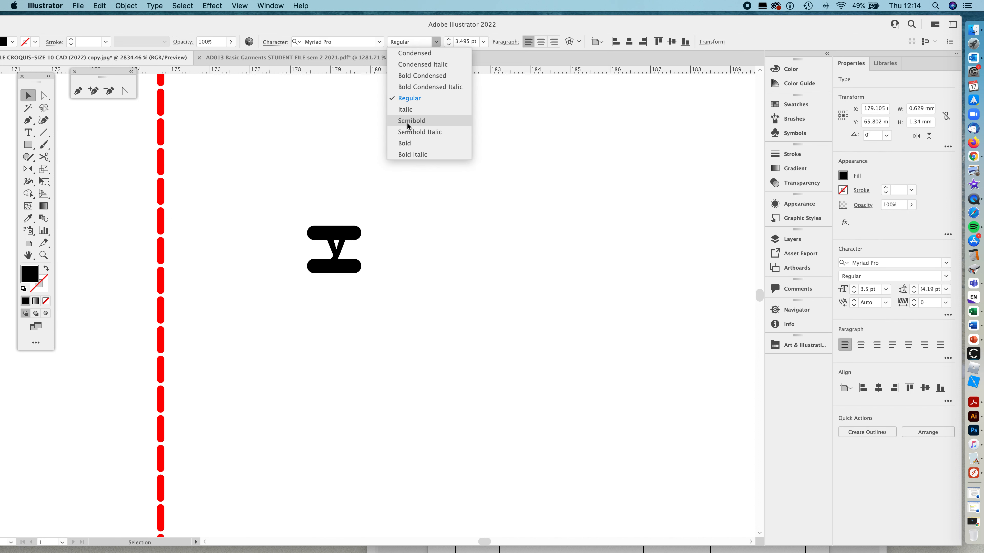
left_click(404, 144)
left_click_drag(339, 257, 335, 254)
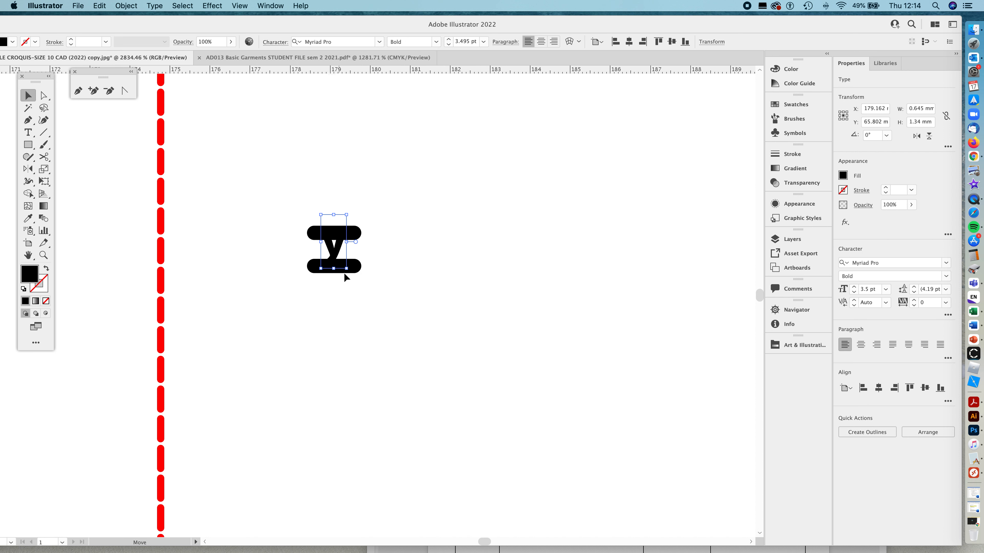
left_click(339, 268, "shift")
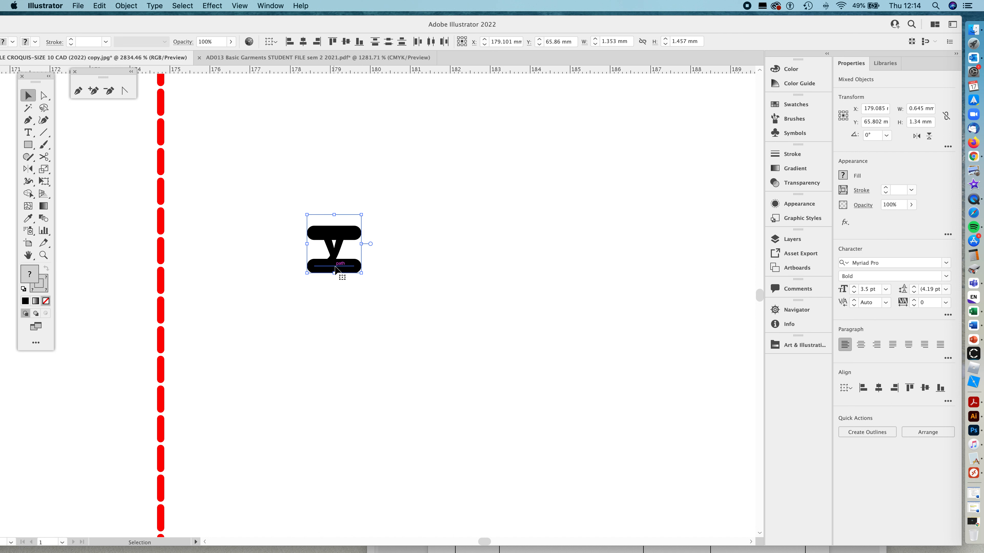
key("Down")
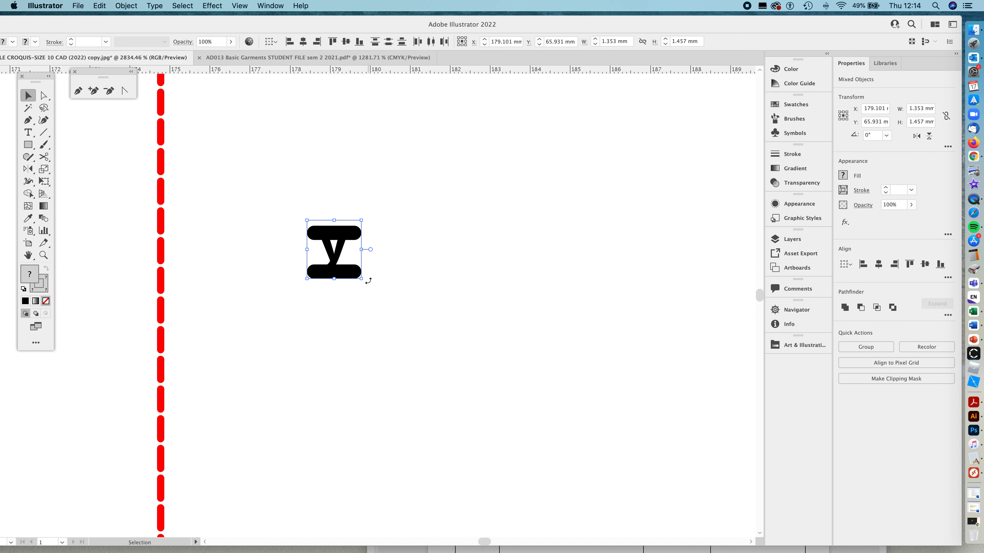
key("super+z")
key("super+z")
left_click(365, 264)
Nudge the lower dash down slightly and reposition the letter y so it spans the gap between the dashes.
left_click(346, 270)
key("Down")
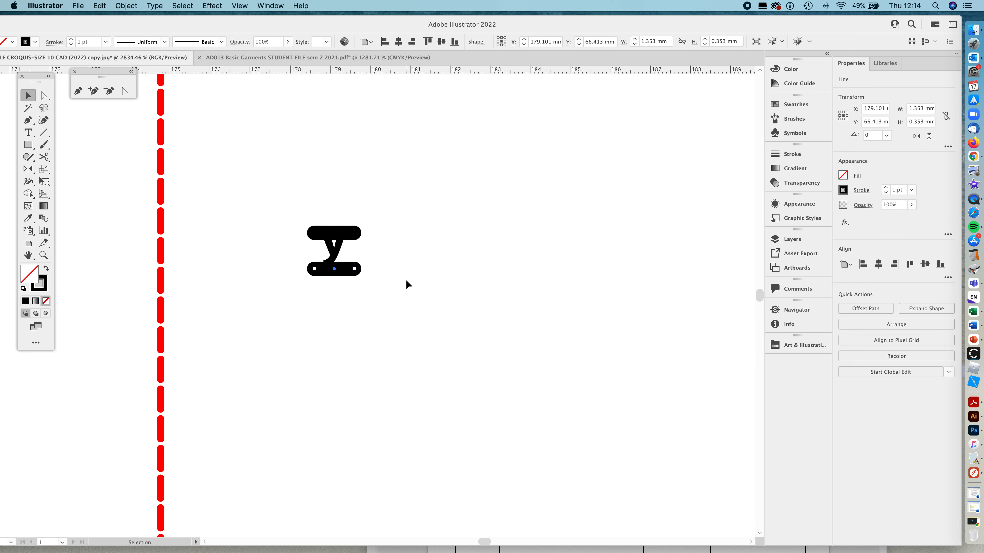
left_click(335, 255)
left_click_drag(335, 258, 341, 260)
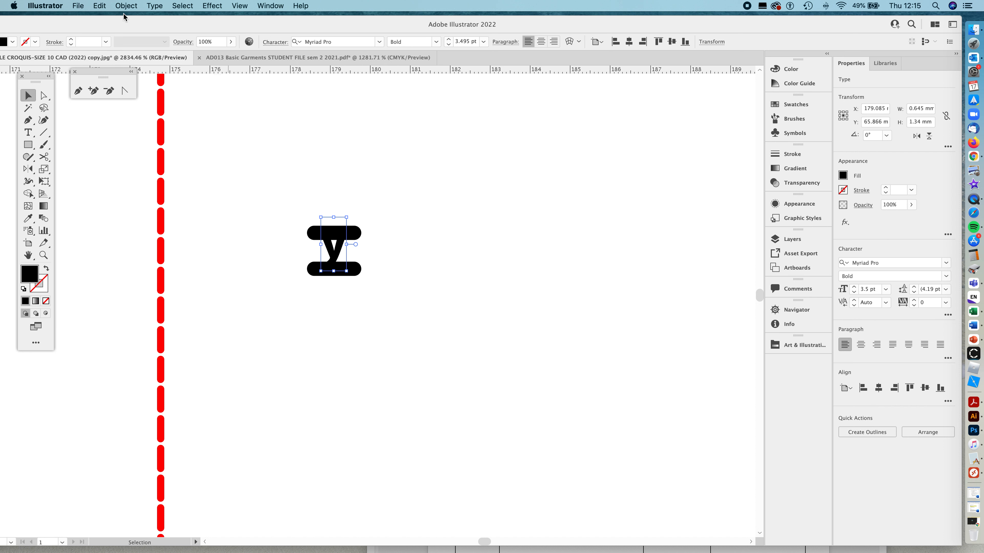
Expand the letter y into outlined shapes and check the artwork in outline view.
left_click(125, 5)
left_click(136, 118)
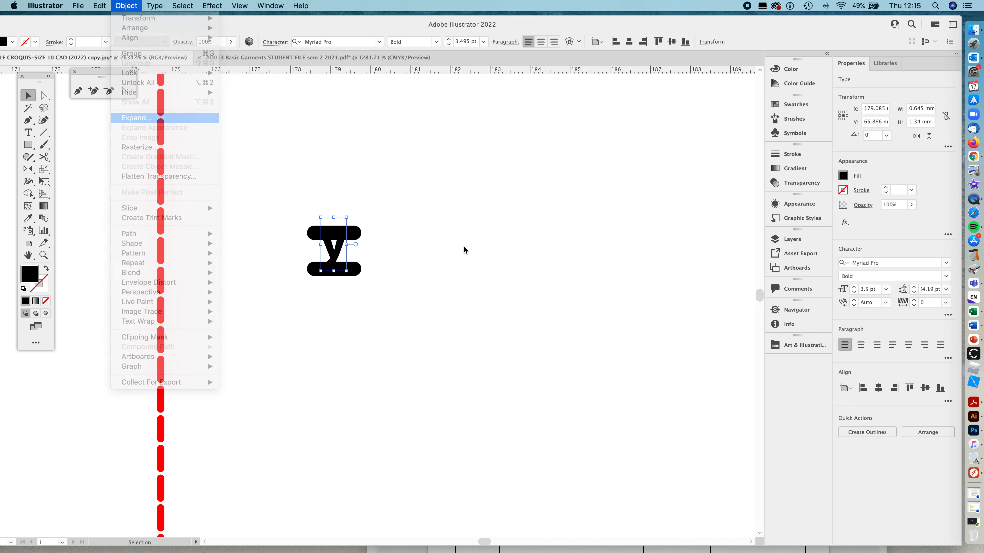
left_click_drag(292, 125, 637, 130)
left_click(650, 269)
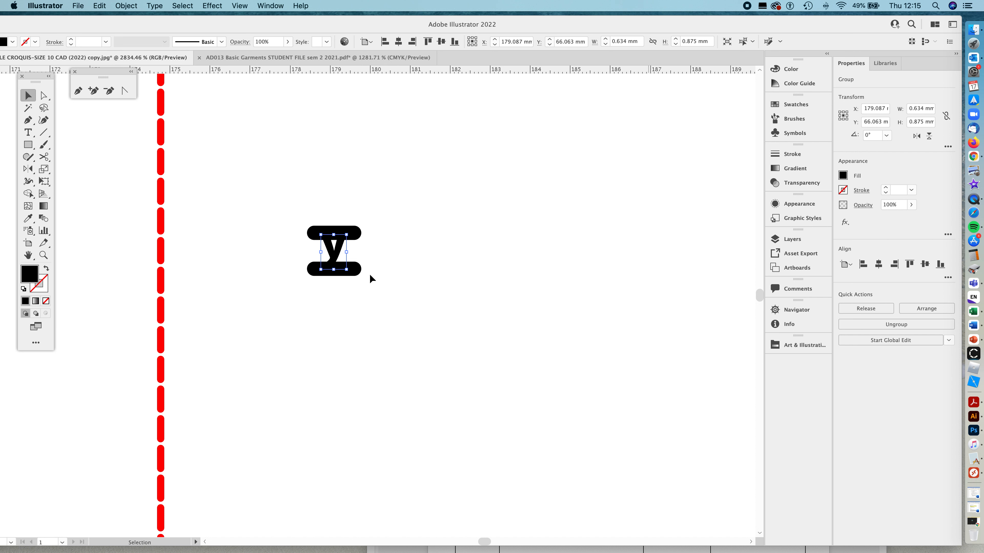
key("super+y")
key("super+y")
key("super+y")
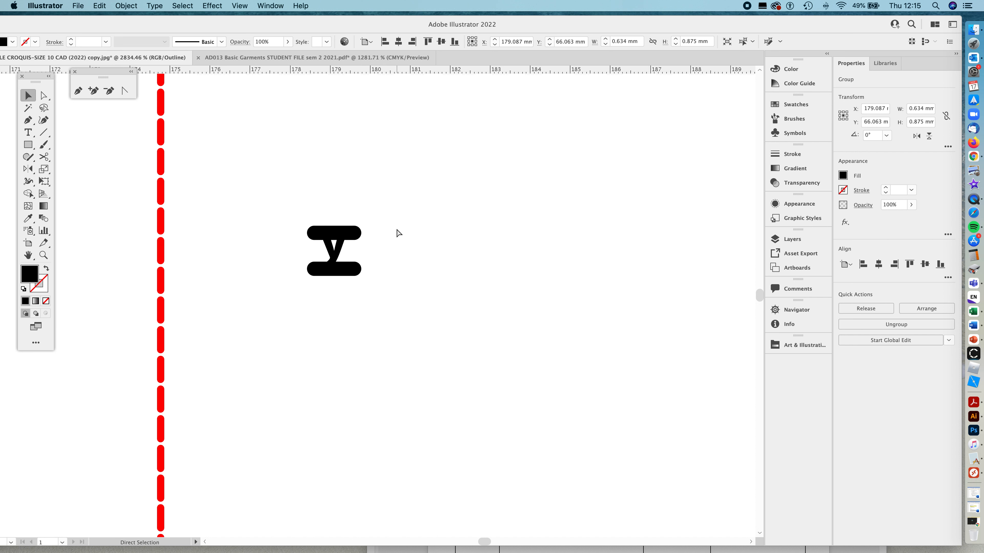
key("super+y")
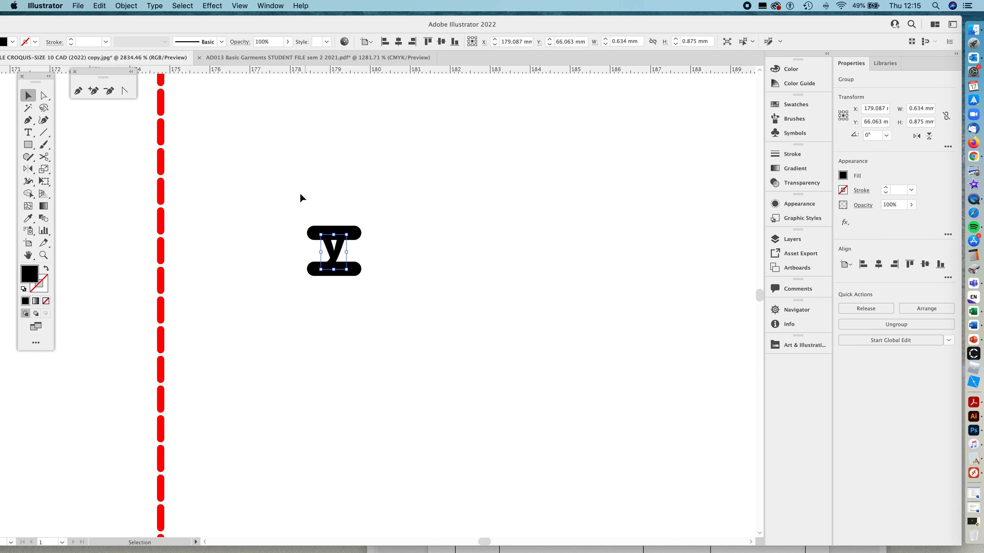
left_click(299, 192)
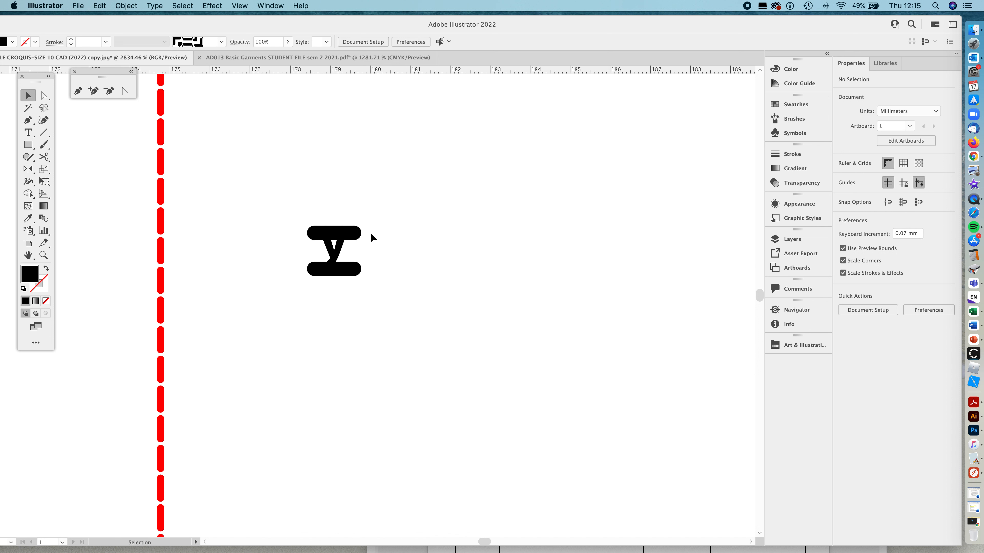
Create a pattern brush from the dash-and-y artwork, name it "Coverstitch brush" and set its spacing to 10%.
left_click(792, 118)
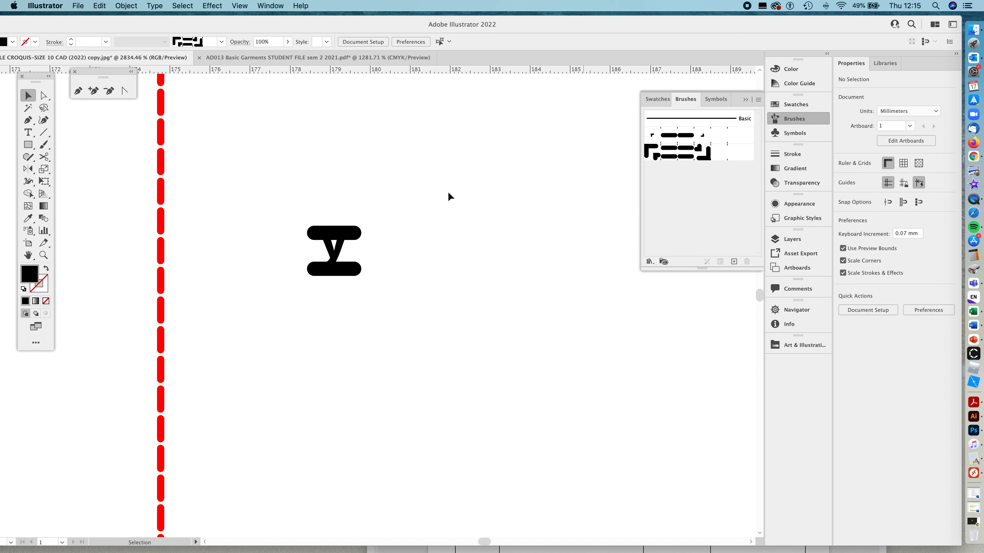
mouse_move(273, 189)
left_mouse_down()
mouse_move(373, 279)
mouse_move(486, 203)
mouse_move(690, 200)
left_mouse_up()
left_click(273, 157)
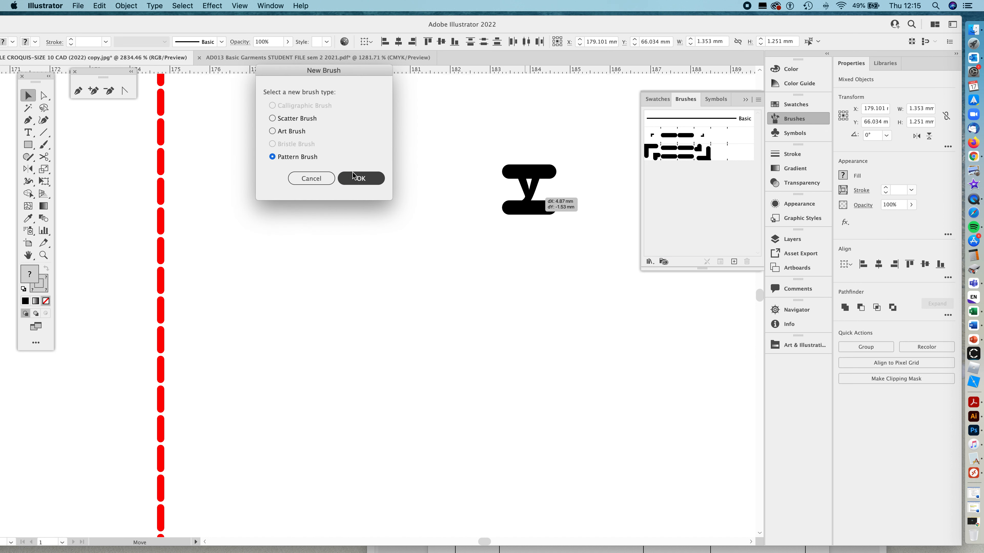
left_click(355, 178)
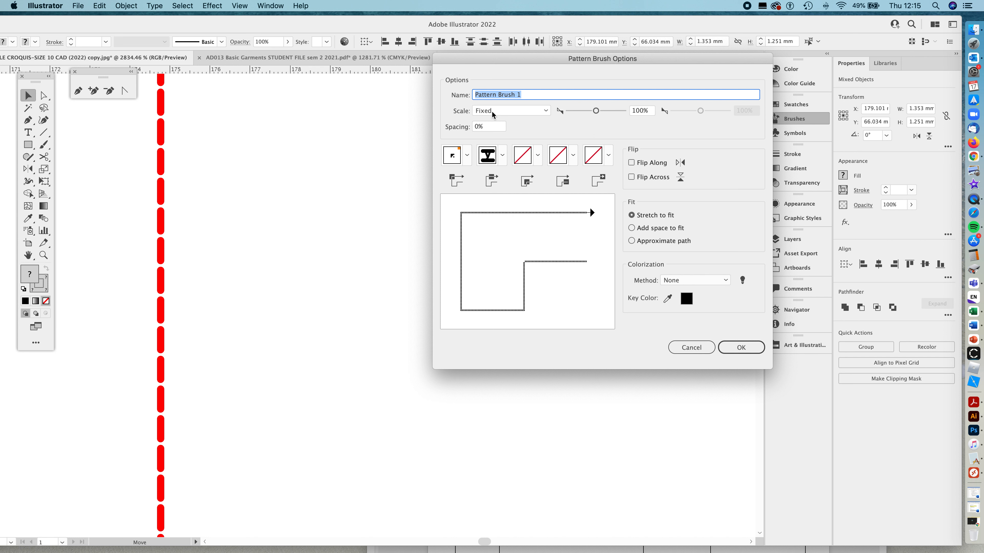
type("Coverstitch brush")
left_click(478, 127)
left_click_drag(477, 127, 470, 131)
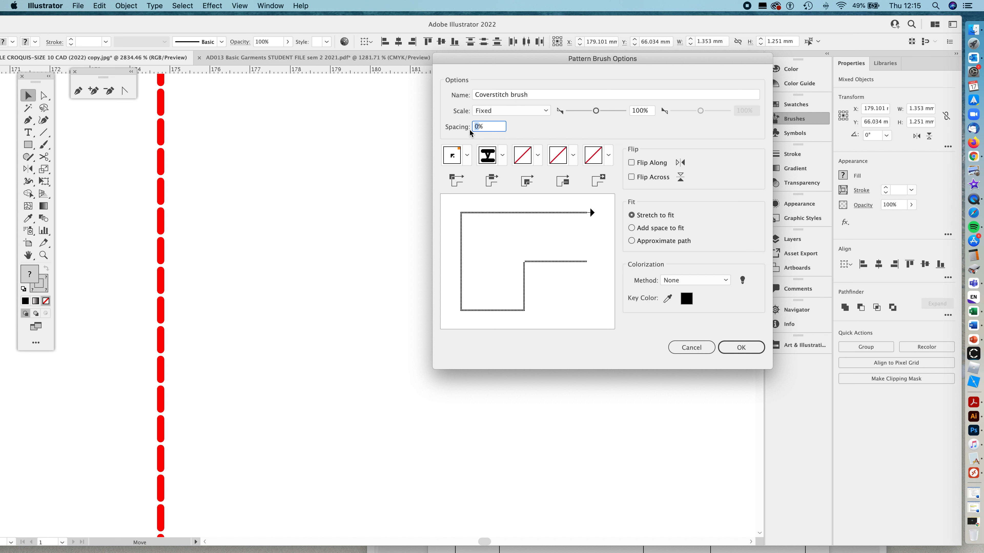
type("10")
Set the brush's inner corner tile to Auto-Sliced, choose Tints colorization and save the brush.
left_click(540, 157)
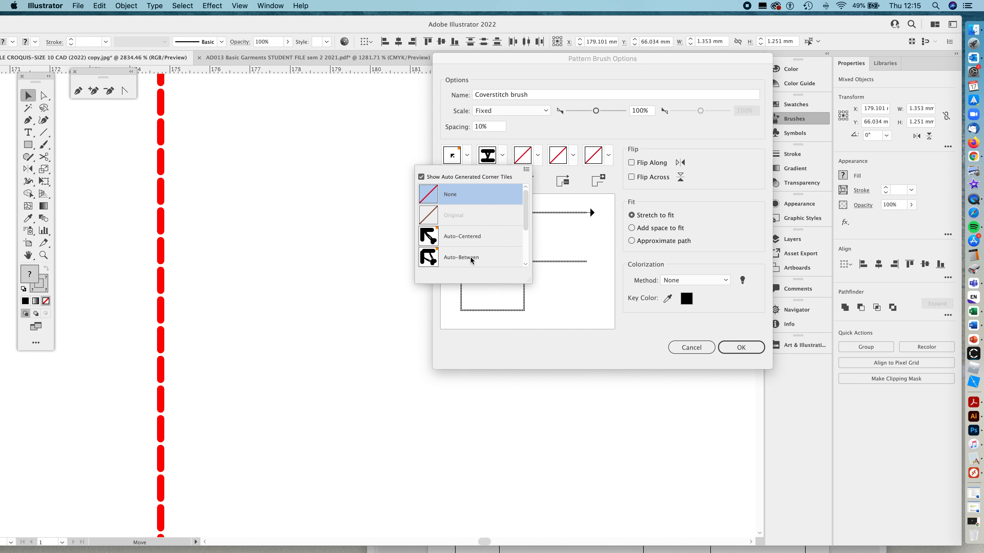
left_click(452, 218)
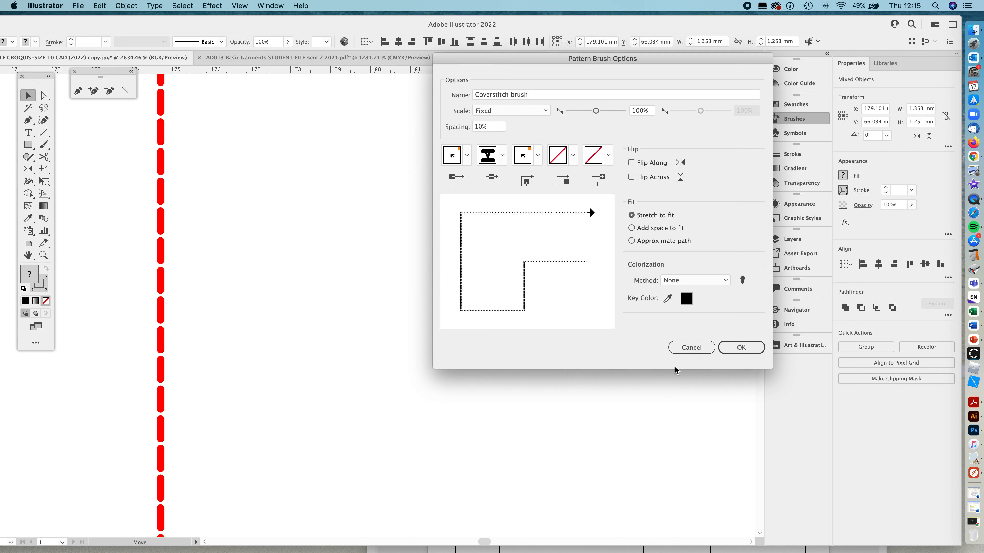
left_click(681, 280)
left_click(678, 302)
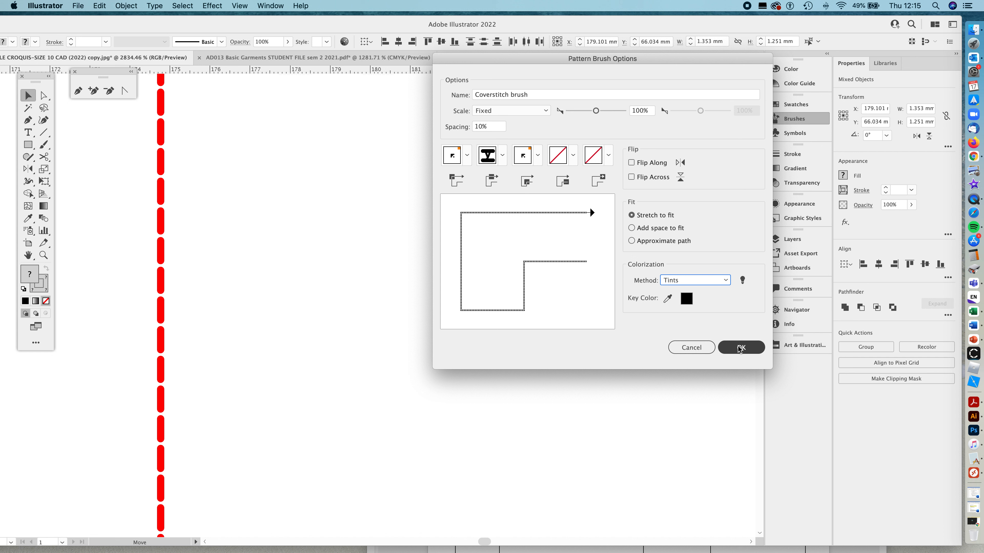
left_click(741, 347)
Shift the smaller red stitched rectangle slightly and apply the Coverstitch brush to its outline.
key("z")
left_click_drag(522, 206, 202, 319)
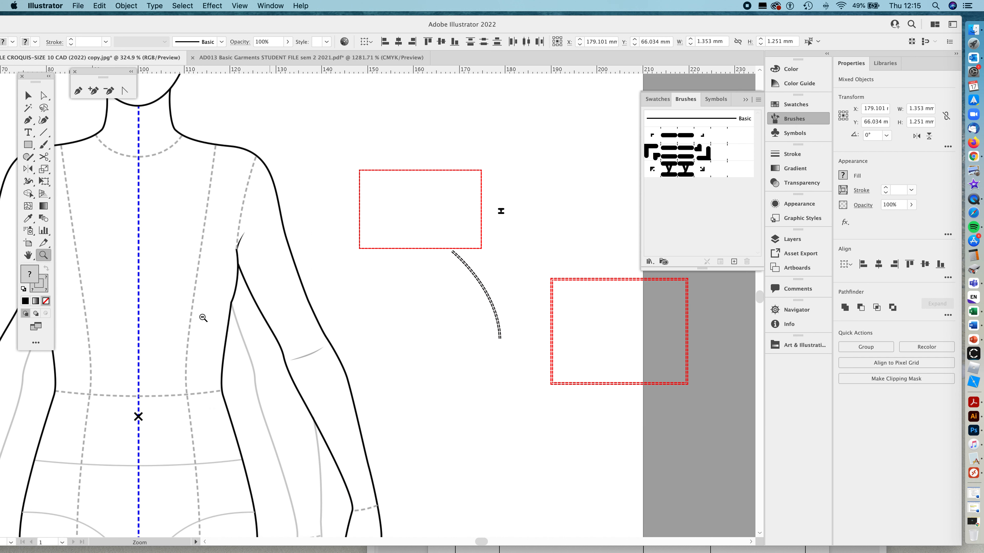
key("v")
left_click(430, 171)
left_click_drag(429, 170, 415, 149)
left_click(678, 170)
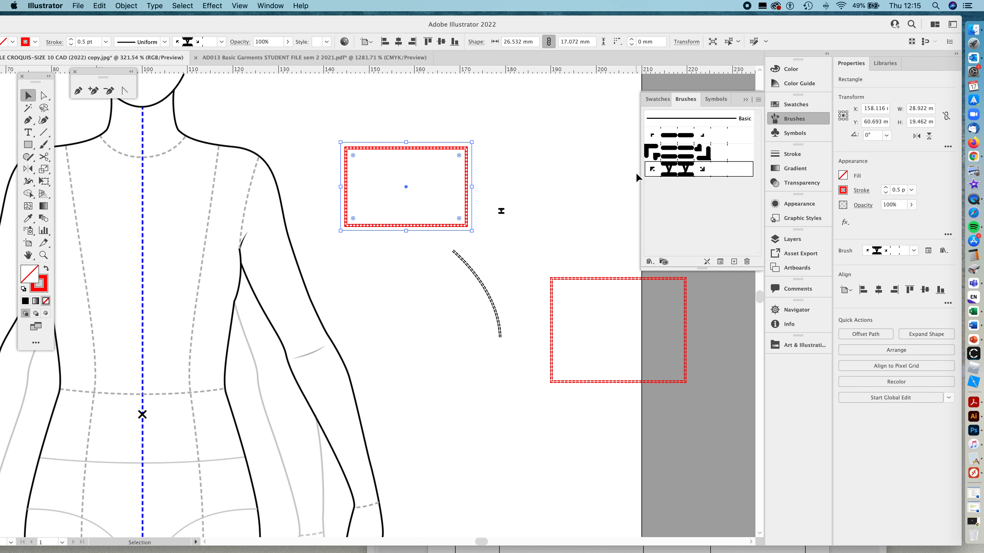
Reopen the Coverstitch brush's options and set its spacing to 5% with the rectangle's stitching as preview.
key("z")
left_click_drag(470, 158, 699, 314)
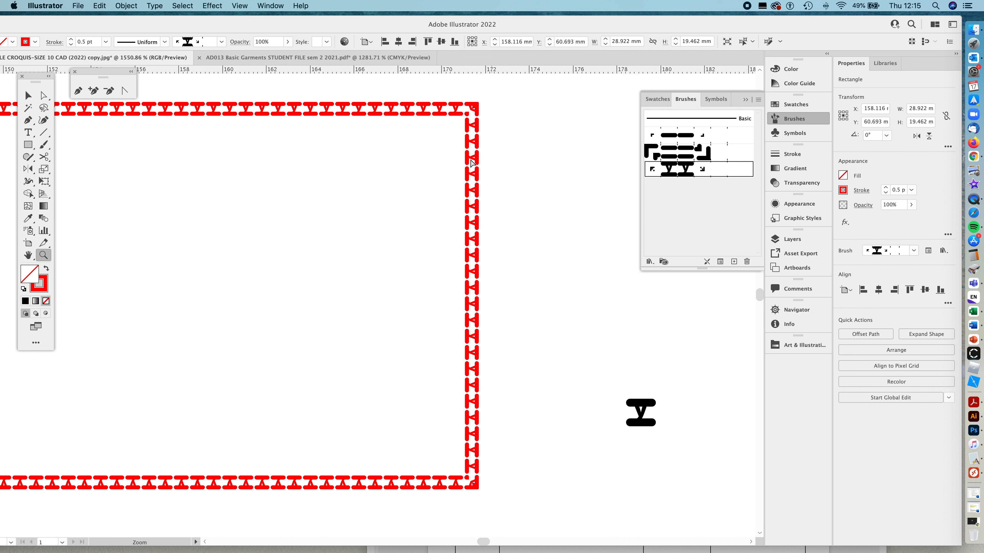
key("a")
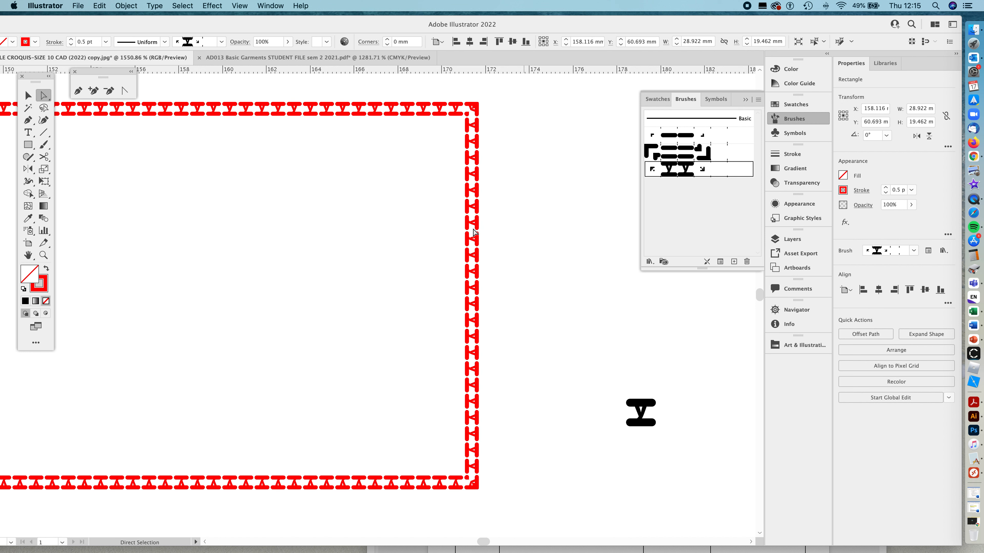
key("z")
left_click_drag(477, 218, 557, 239)
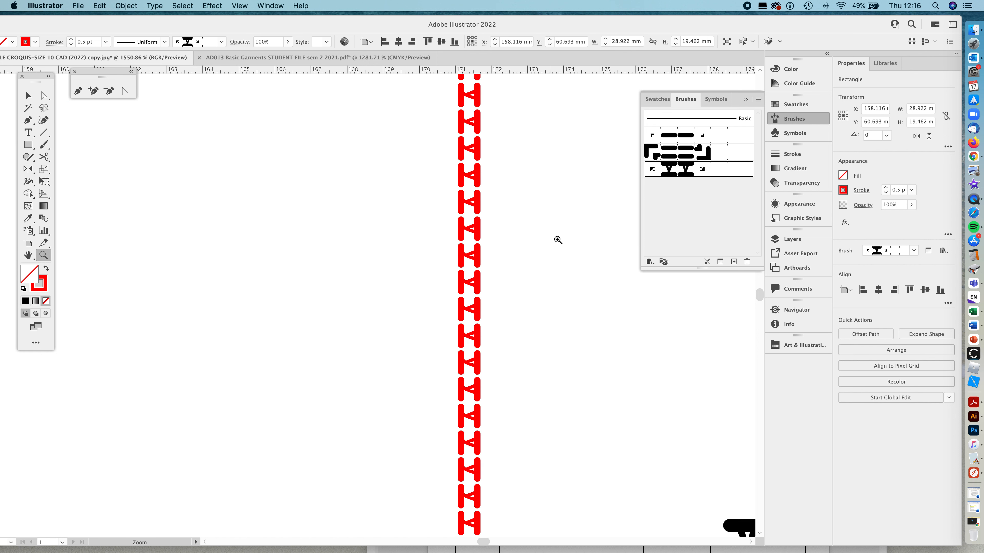
double_click(676, 174)
left_click_drag(483, 63, 644, 86)
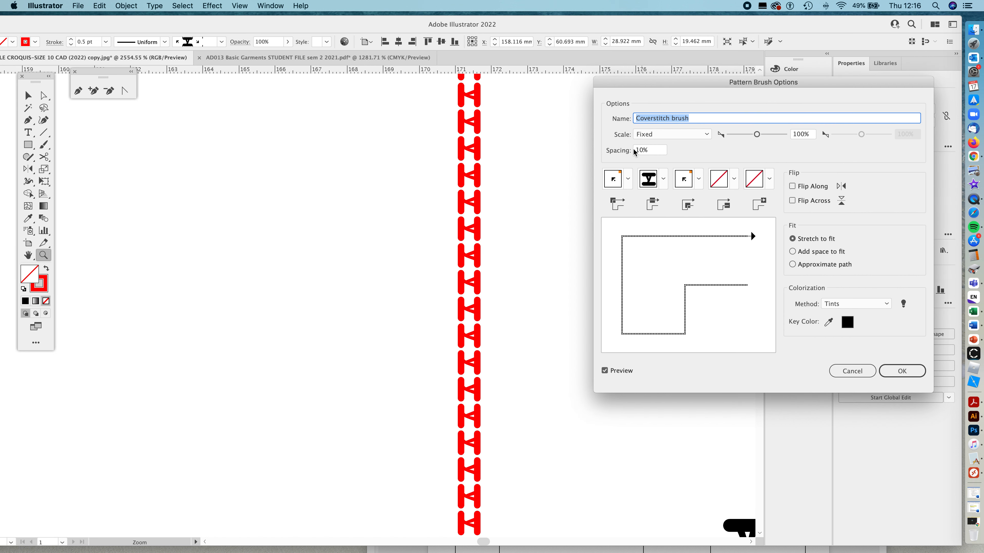
left_click_drag(642, 153, 636, 150)
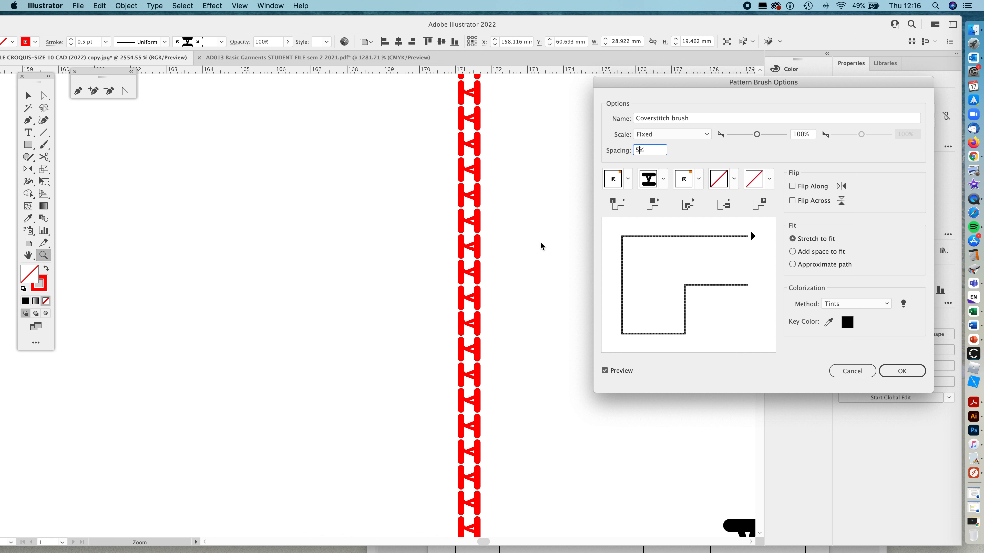
Change the brush's outer corner tile to Auto-Between and apply the changes to the existing strokes.
left_click(626, 179)
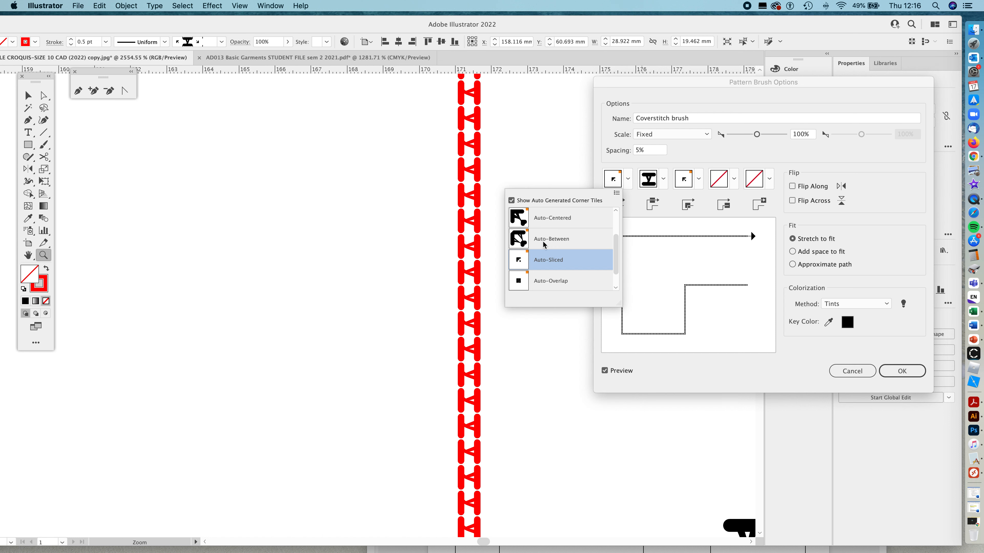
scroll(551, 245, "down", 1)
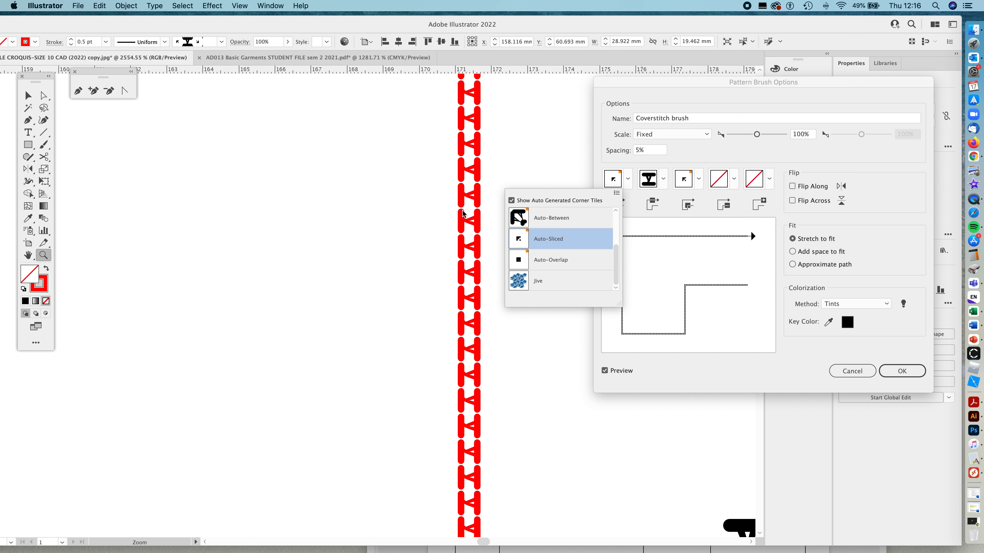
left_click(534, 219)
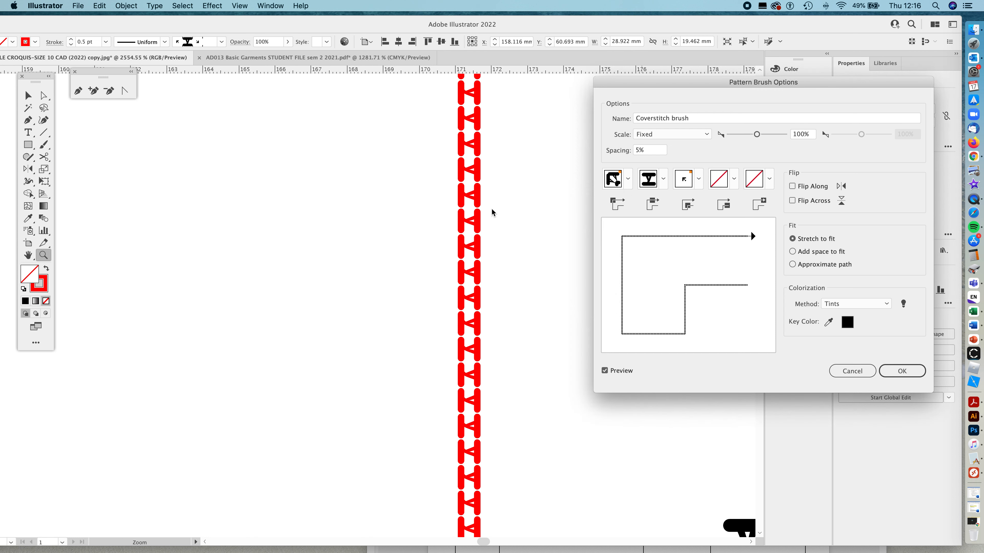
key("Return")
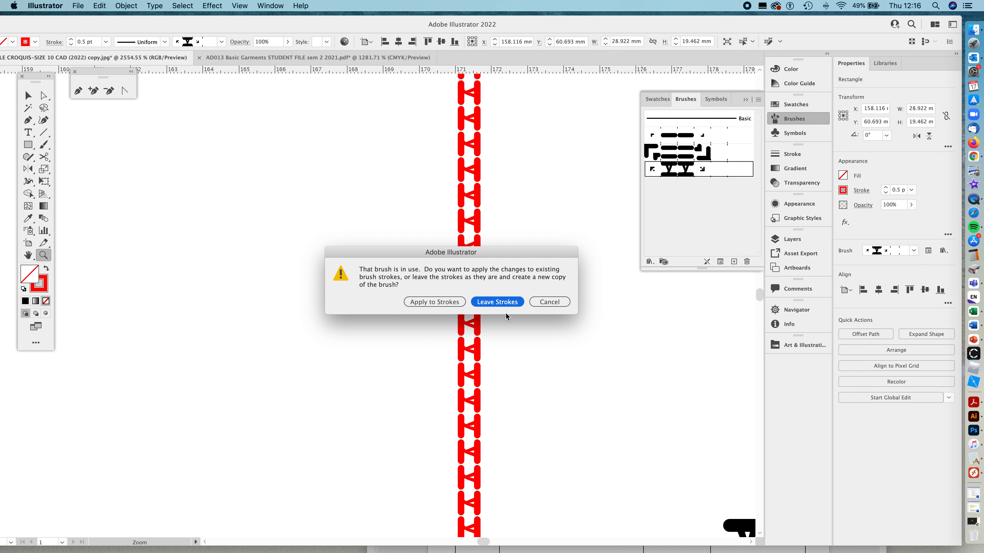
left_click(487, 302)
Examine the coverstitch pattern along the red rectangle's edges and at its corners.
left_click(496, 272)
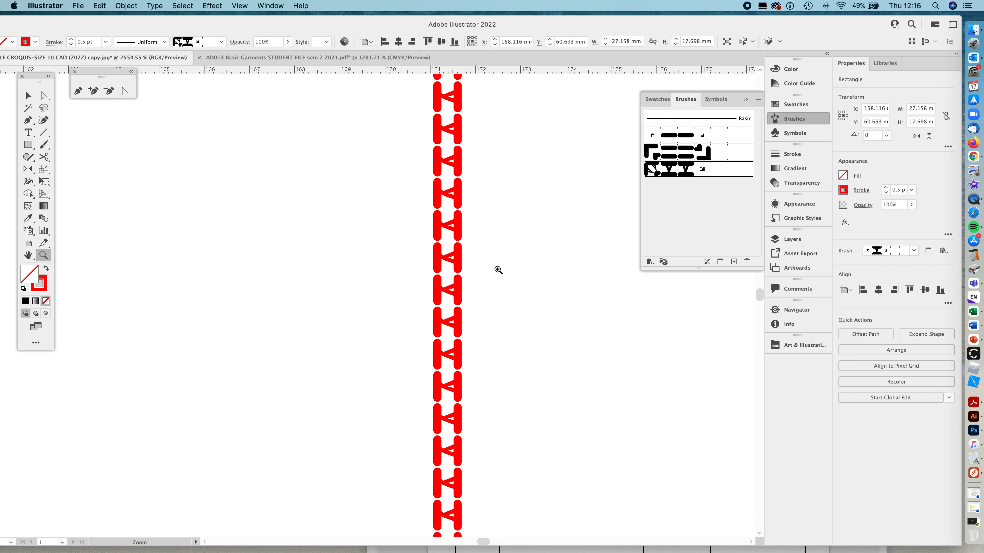
left_click(431, 220)
left_click(473, 332)
left_click(488, 396)
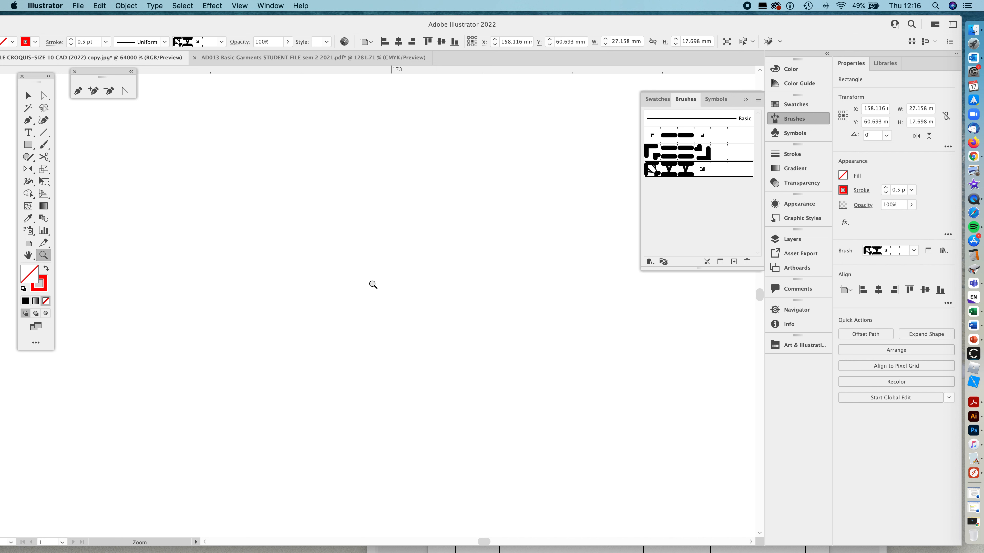
key("super")
left_click_drag(203, 173, 521, 246)
left_click_drag(200, 352, 514, 203)
left_click_drag(277, 321, 439, 256)
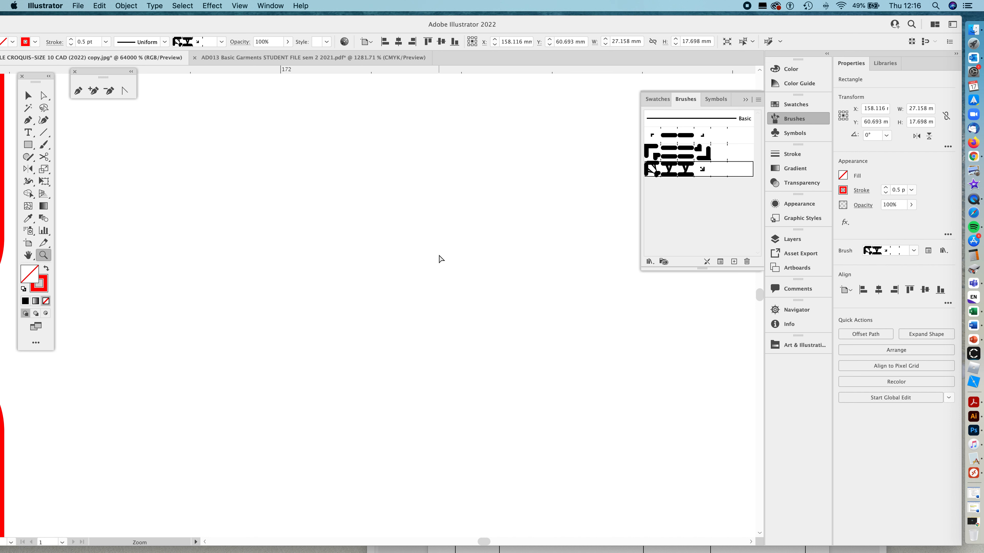
key("super+0")
left_click_drag(420, 149, 675, 362)
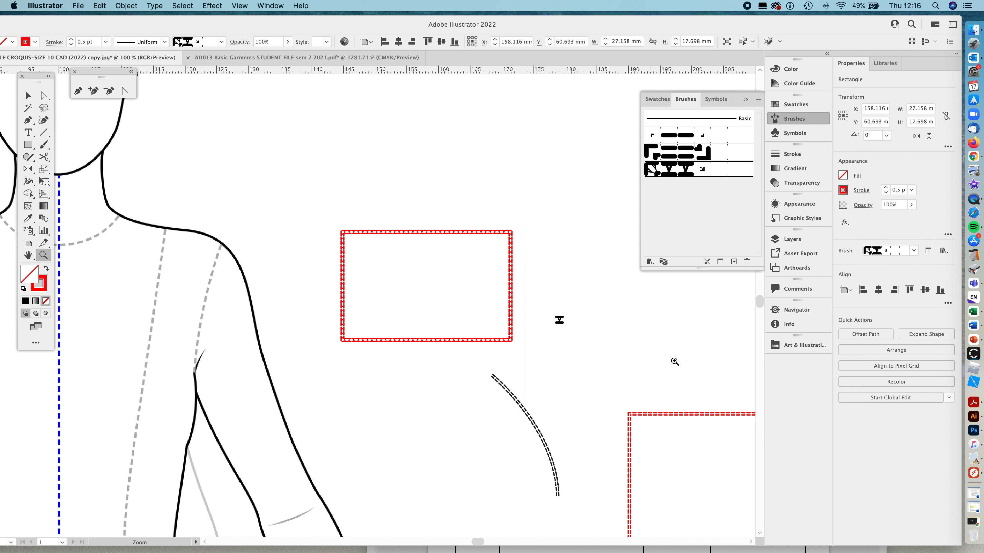
key("space")
left_click_drag(463, 307, 328, 236)
left_click_drag(396, 179, 569, 233)
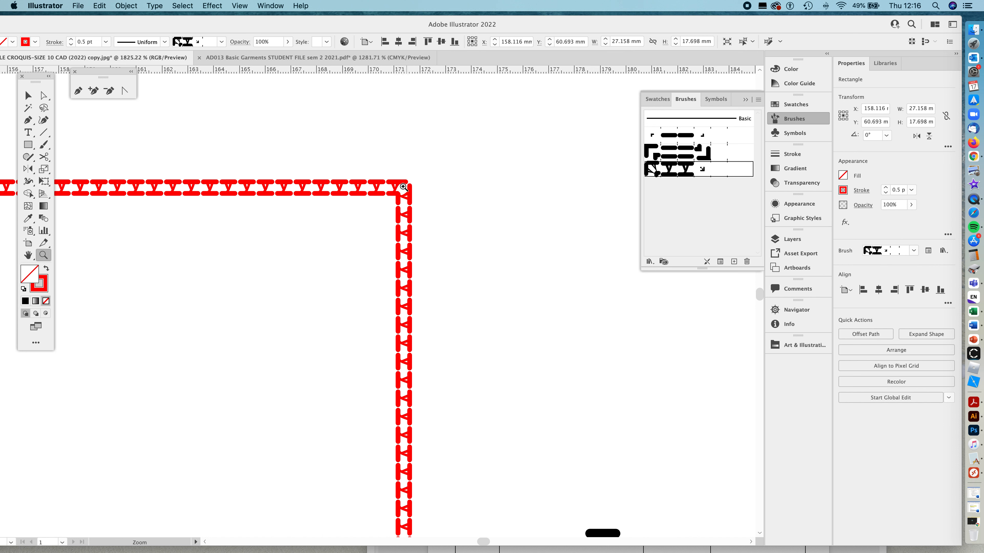
key("space")
left_click_drag(368, 219, 459, 217)
key("a")
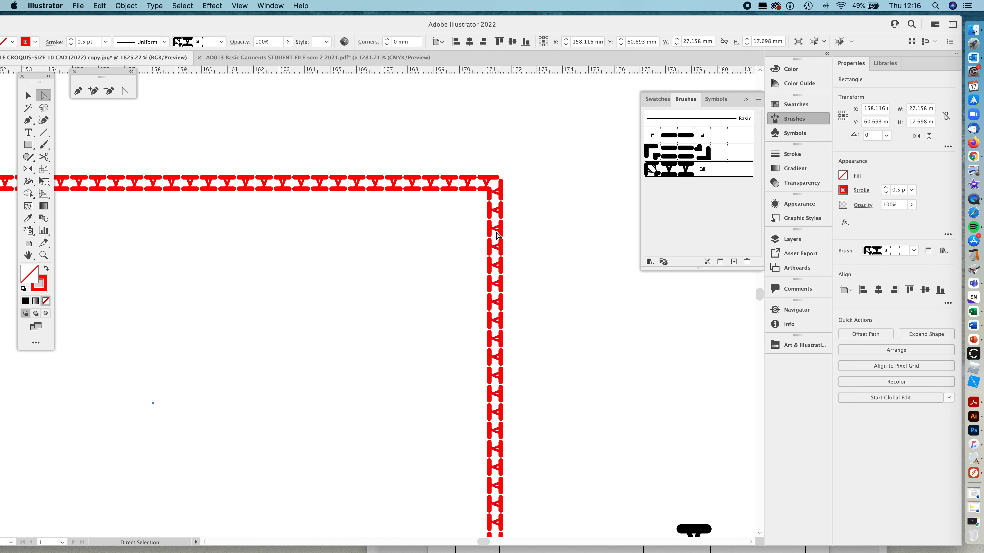
key("space")
left_click_drag(621, 382, 548, 257)
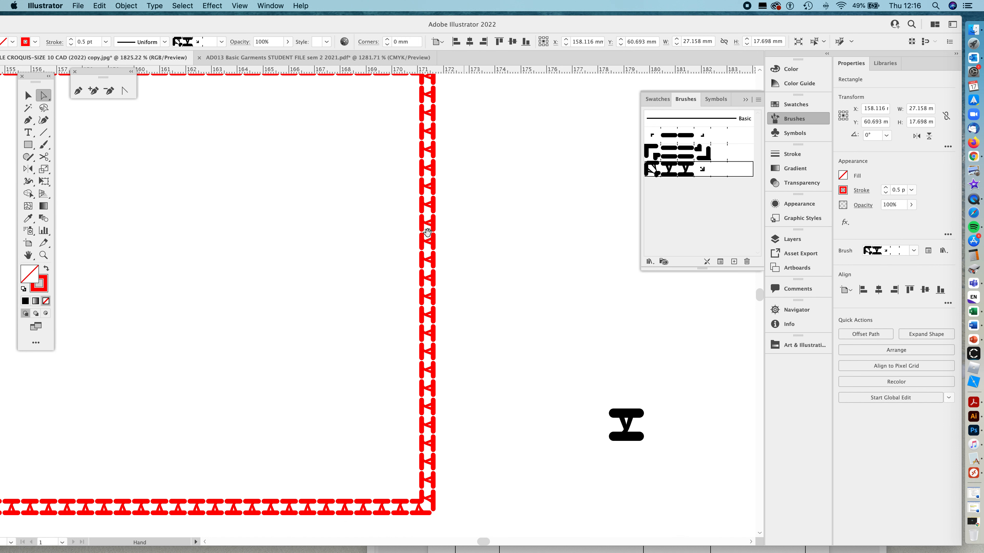
left_click(423, 210)
key("space")
left_click_drag(708, 493, 567, 382)
Thicken the letter y in the original stitch artwork with a black stroke of 0.15 pt.
key("z")
left_click_drag(497, 320, 724, 369)
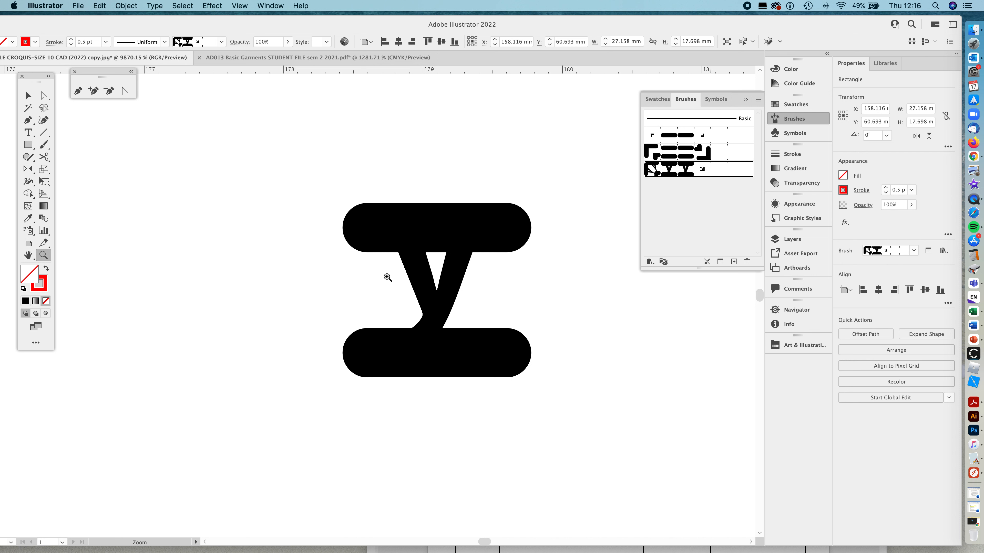
key("v")
left_click(441, 306)
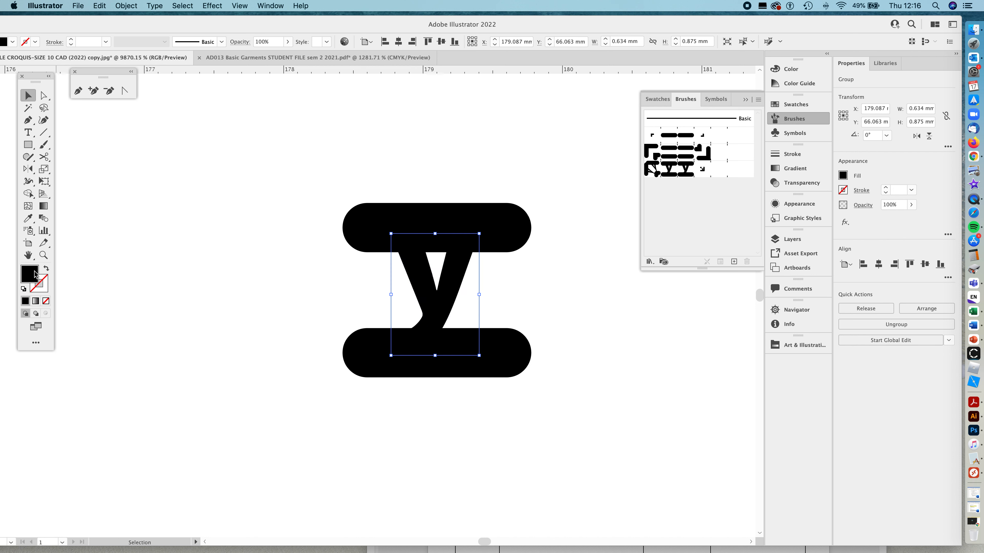
left_click(43, 291)
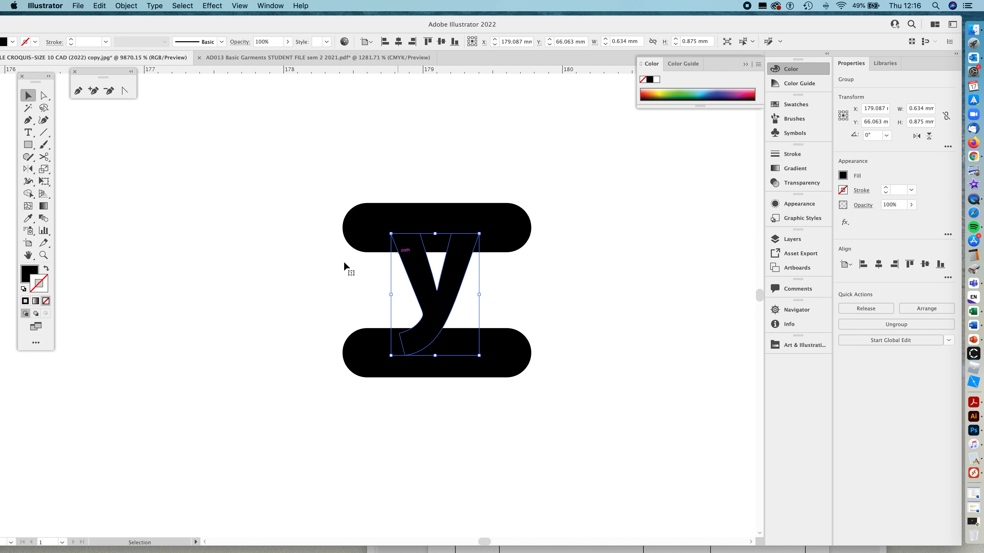
left_click(25, 301)
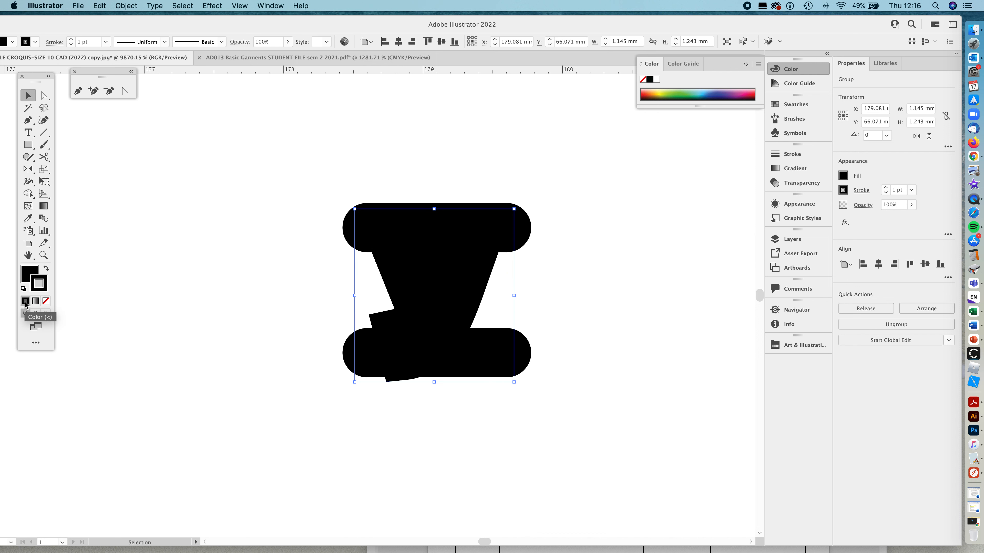
left_click(886, 193)
left_click(886, 193)
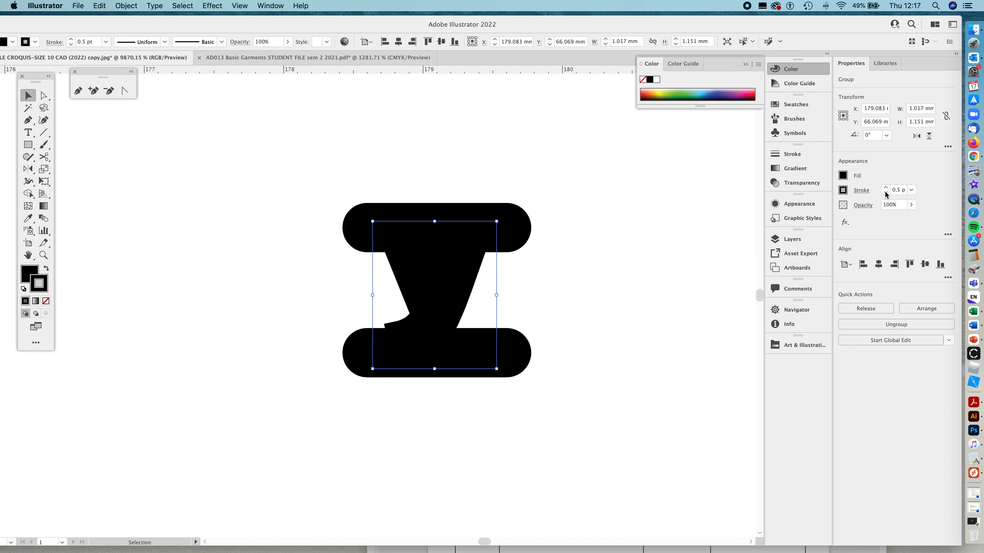
left_click(885, 193)
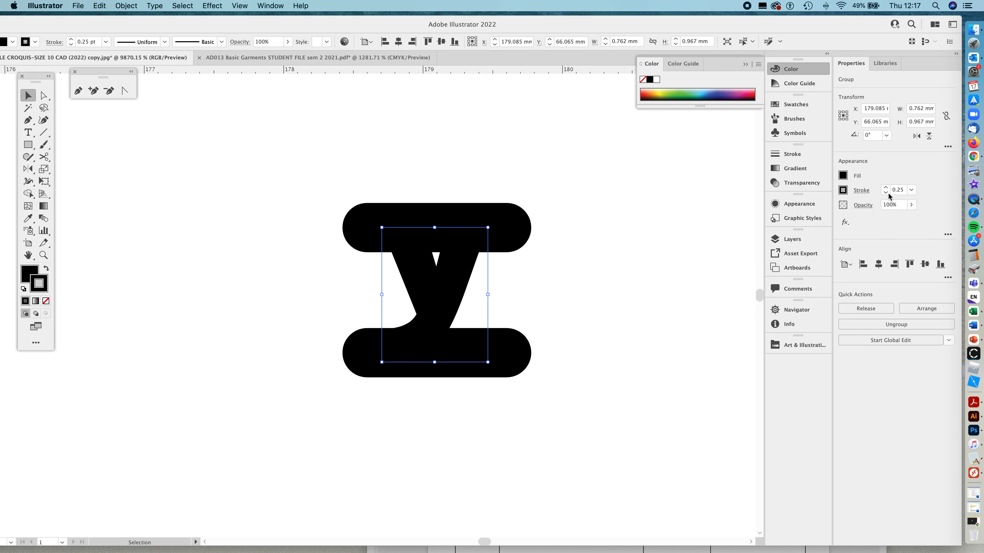
left_click(899, 189)
type("1")
key("Return")
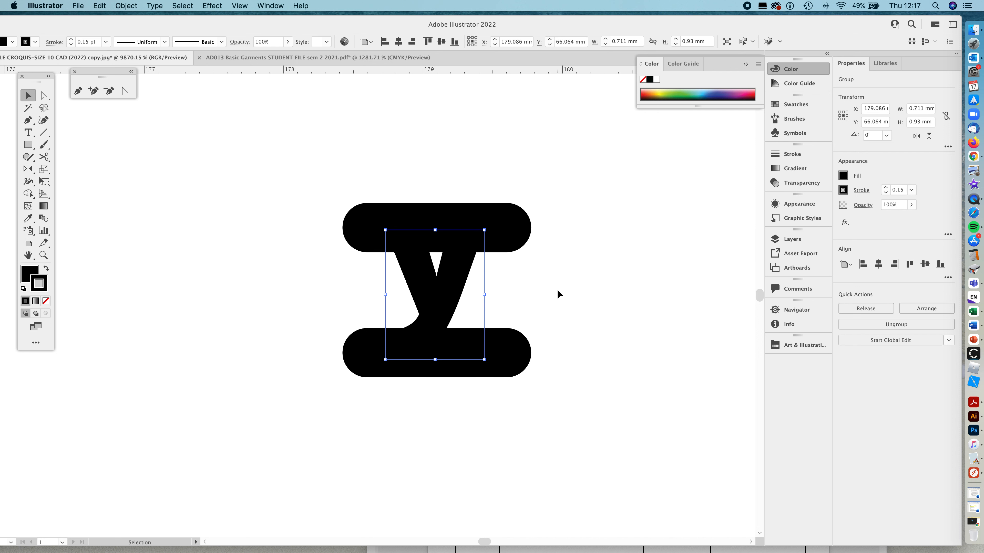
Start a new pattern brush from the complete stitch artwork, both bars and the thickened y.
left_click(557, 291)
key("z")
left_click_drag(552, 250, 284, 325)
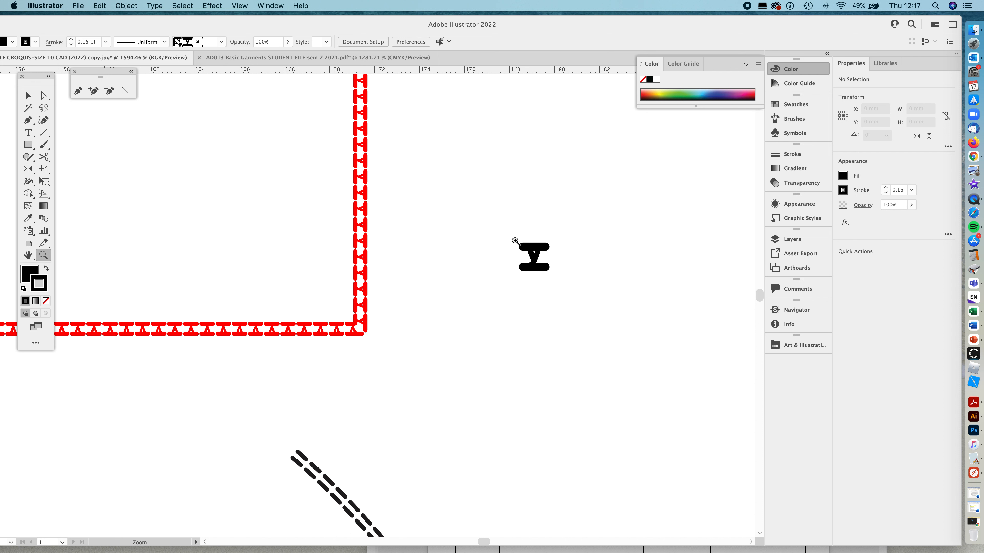
key("v")
left_click_drag(502, 230, 571, 303)
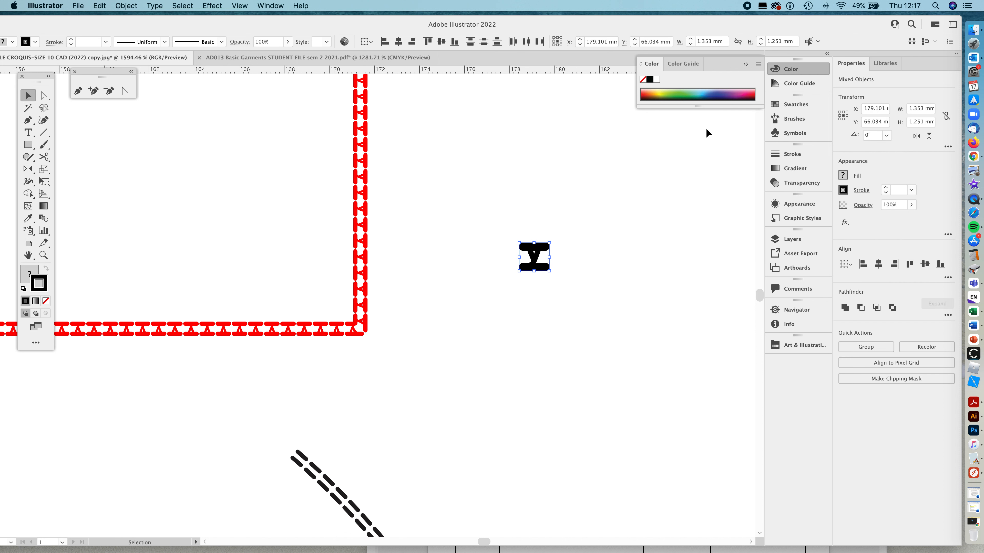
left_click(791, 120)
left_click_drag(540, 252, 706, 227)
left_click(271, 158)
left_click(360, 177)
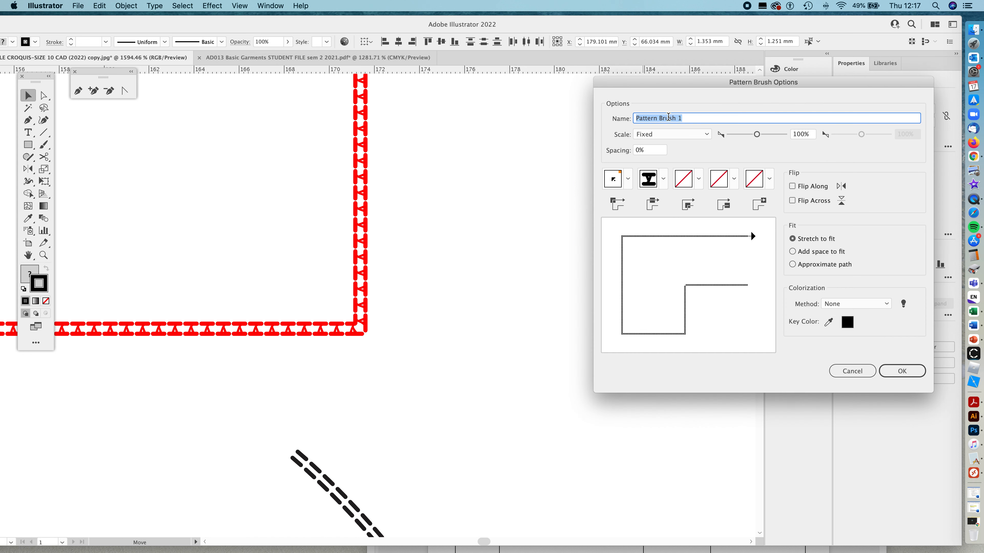
Name the new pattern brush Coverstitch 2 and set its spacing to 5%.
type("Coverstitch 2")
left_click(640, 151)
type("5")
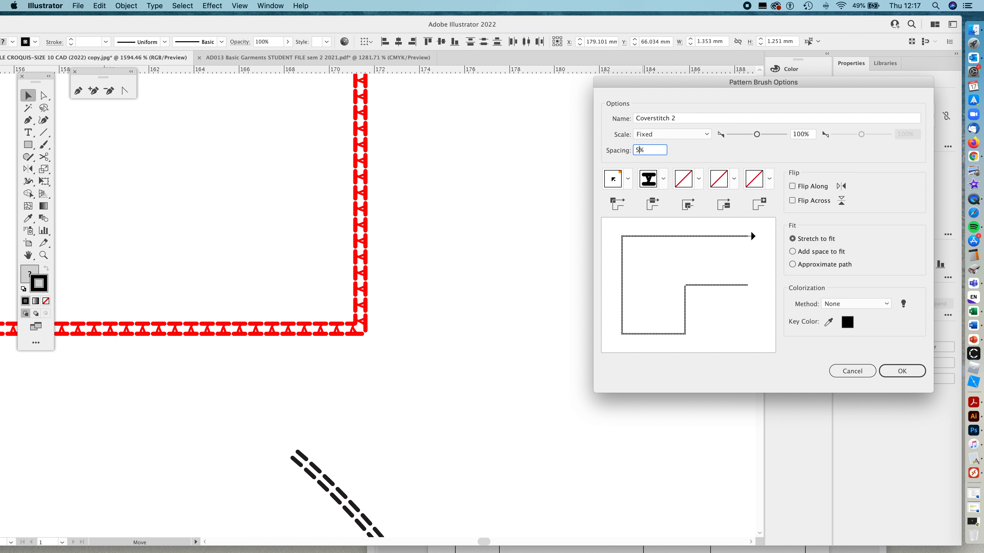
Set the brush's outer and inner corner tiles to Auto-Between and its colorization method to Tints, and create the brush.
left_click(627, 180)
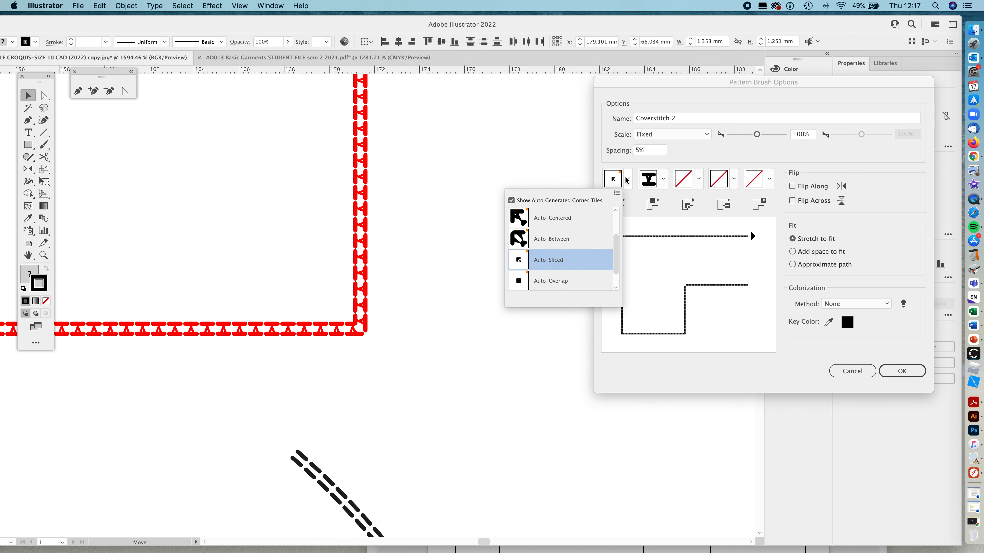
left_click(537, 241)
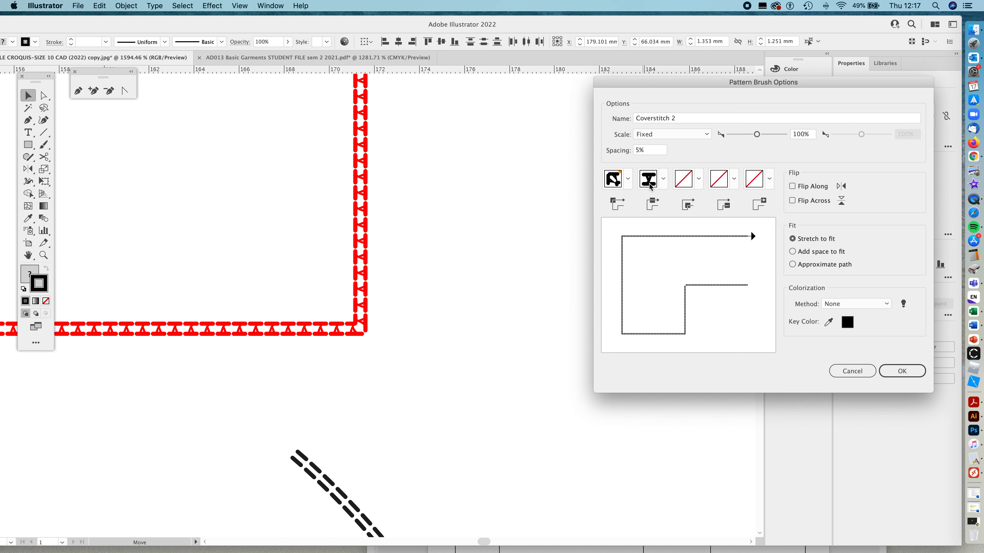
left_click(699, 178)
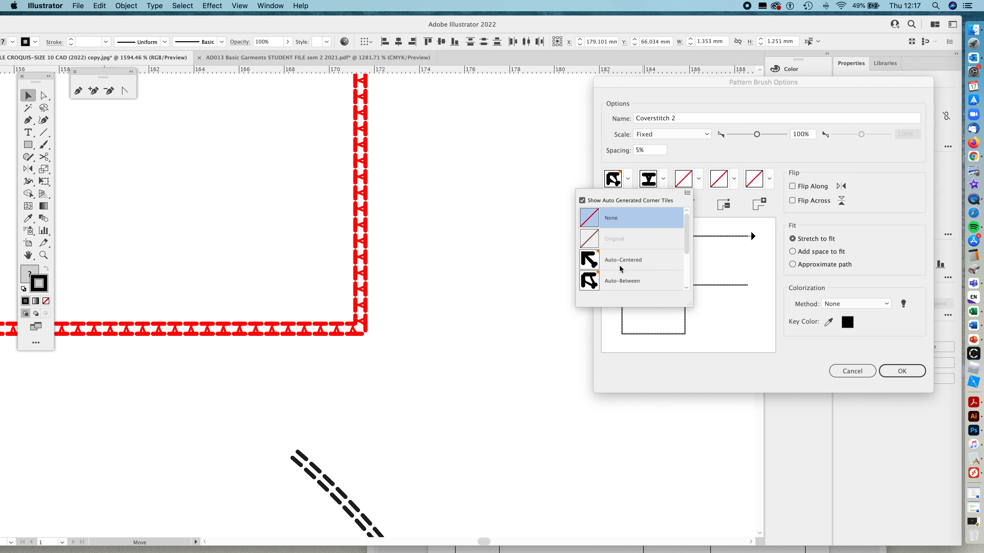
left_click(611, 282)
left_click(836, 312)
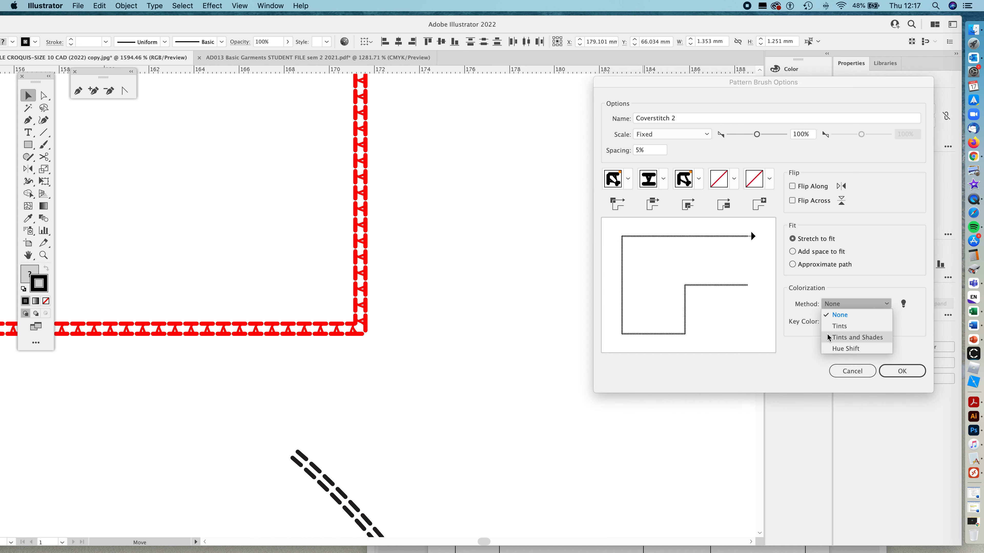
left_click(838, 329)
left_click(903, 366)
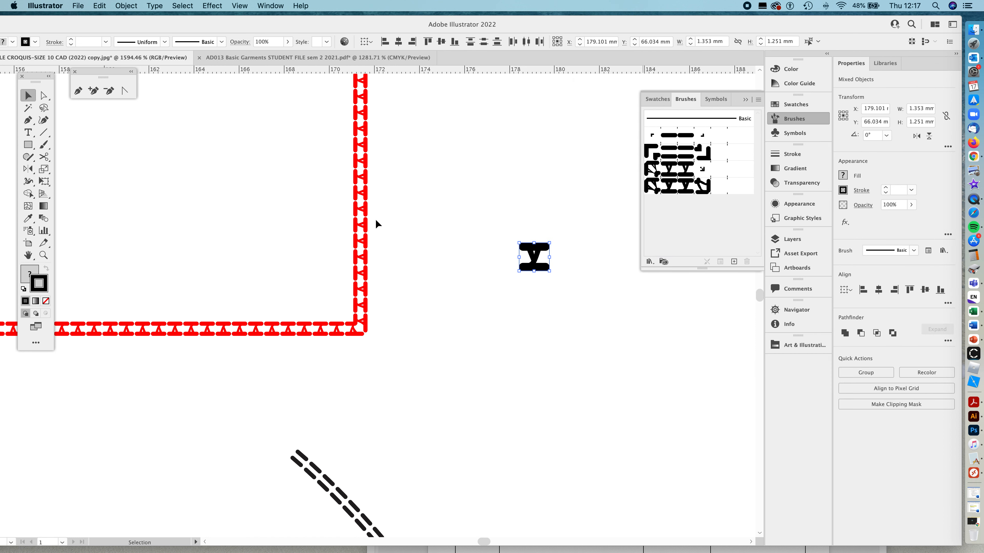
Draw an unfilled rectangle about 14.9 by 14.2 mm around the stitch artwork, just beside the red coverstitch rectangle.
key("z")
left_click(411, 168, "alt")
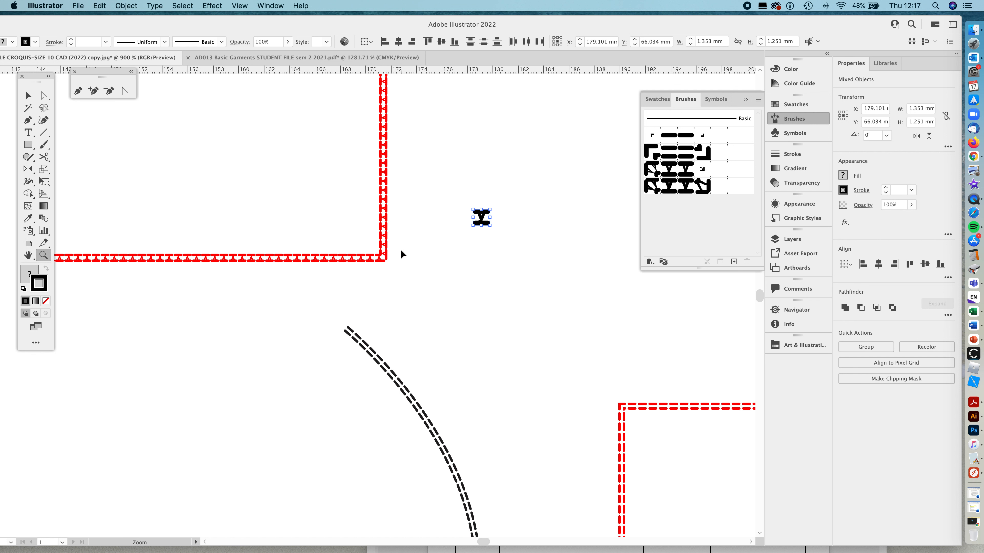
key("v")
left_click(462, 172)
key("m")
mouse_move(394, 80)
left_mouse_down()
mouse_move(467, 262)
mouse_move(584, 262)
left_mouse_up()
left_click(29, 272)
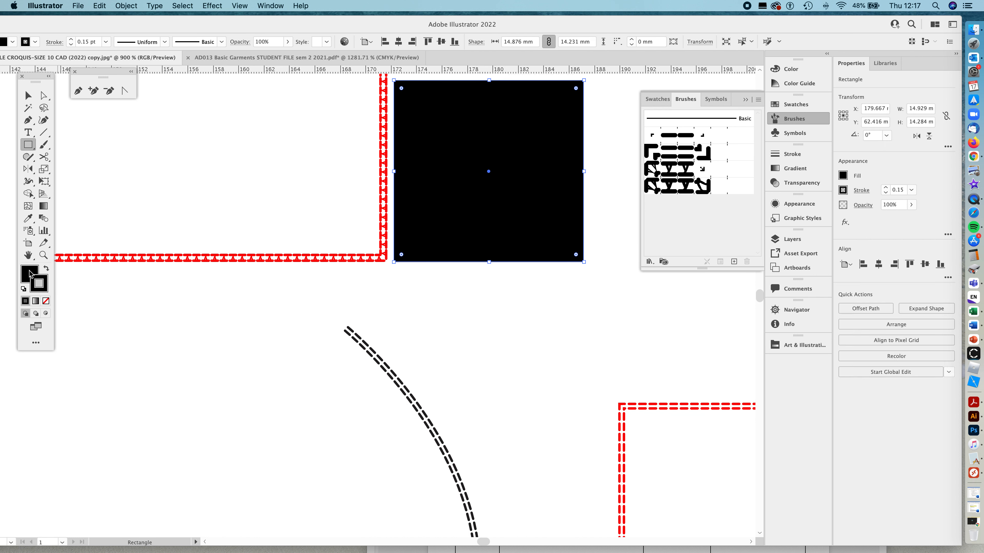
left_click(46, 302)
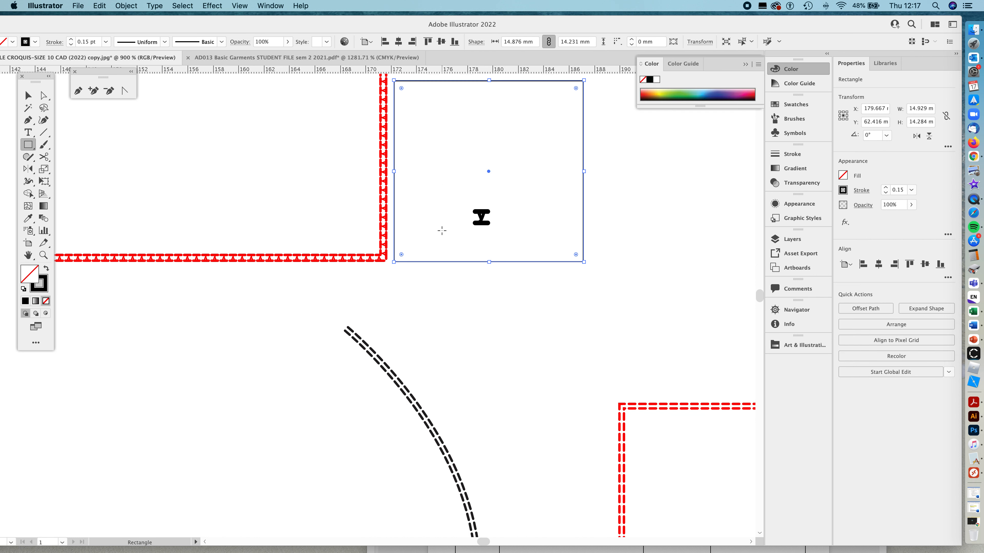
Apply the Coverstitch 2 brush to the new rectangle and reduce its stroke weight to 0.5 pt.
left_click(794, 118)
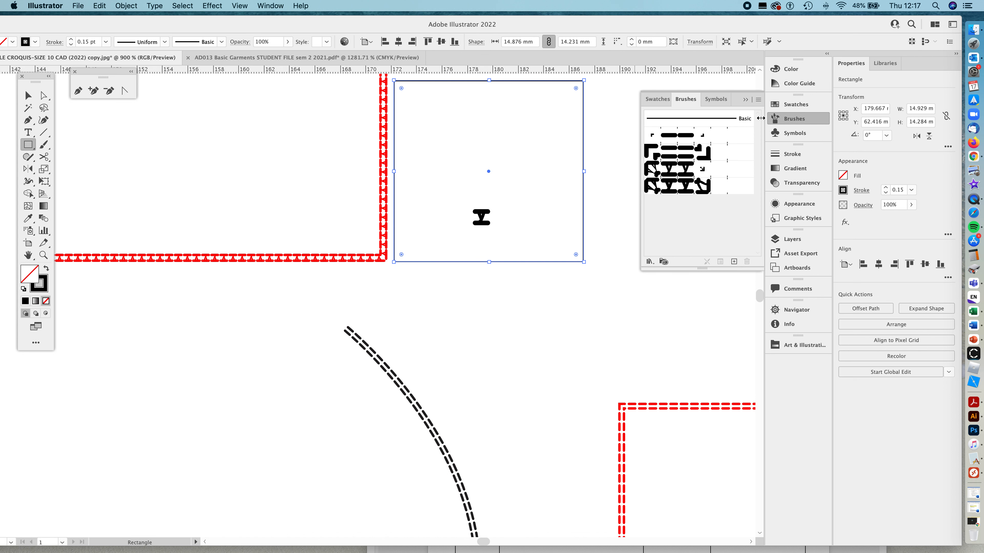
left_click(674, 191)
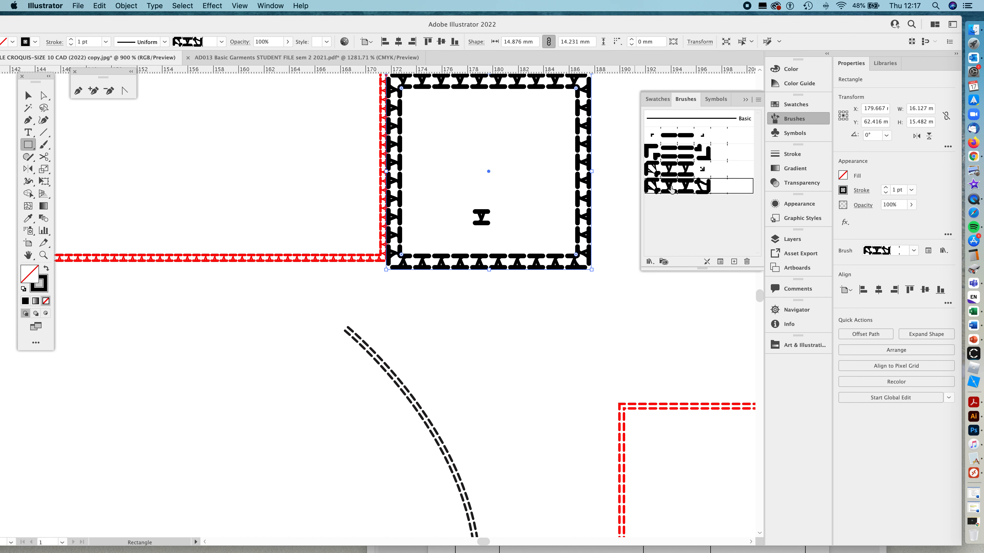
left_click(886, 192)
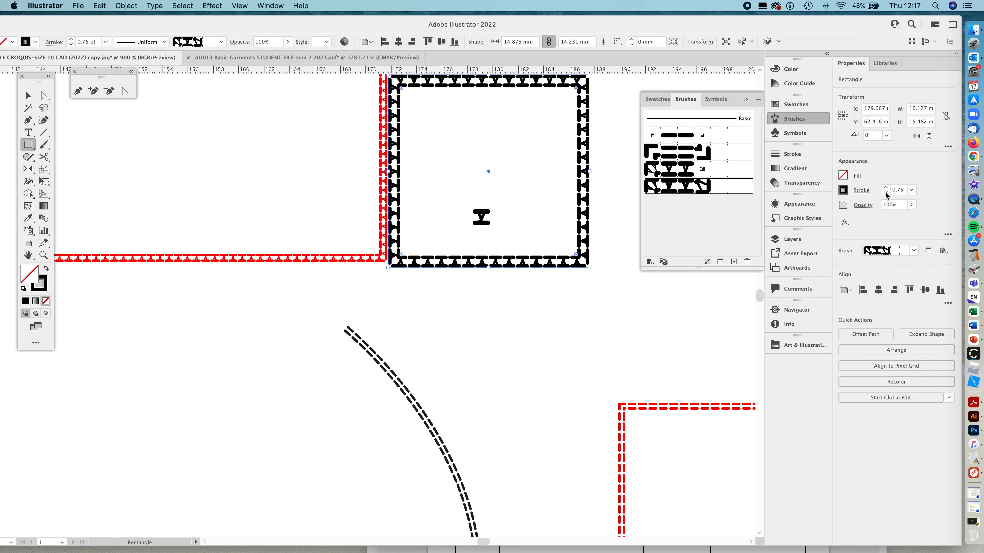
left_click(885, 193)
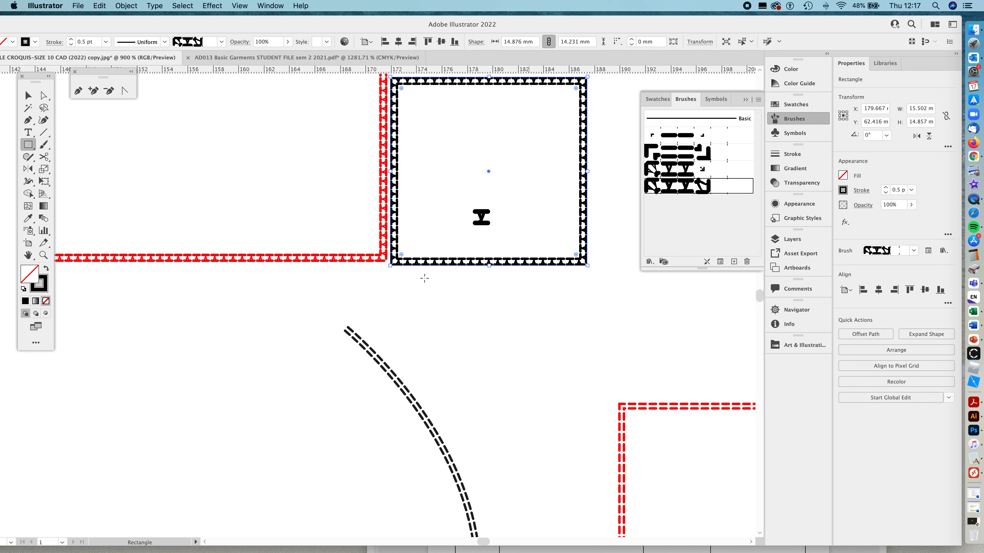
Move the black rectangle up about 0.3 mm, level with the red rectangle's lower edge, and compare their stitching.
key("v")
left_click_drag(419, 263, 394, 233)
key("z")
left_click_drag(385, 194, 611, 281)
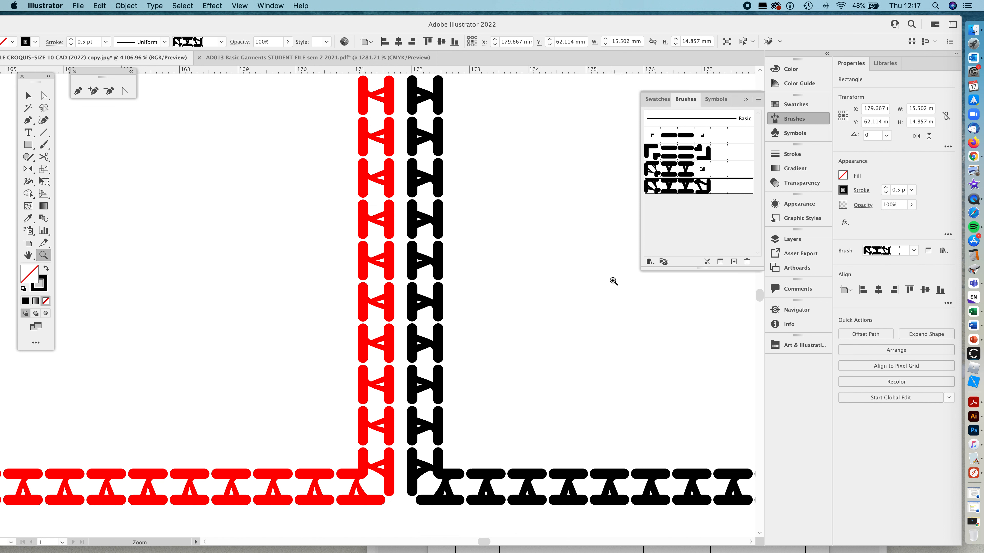
key("super+shift+a")
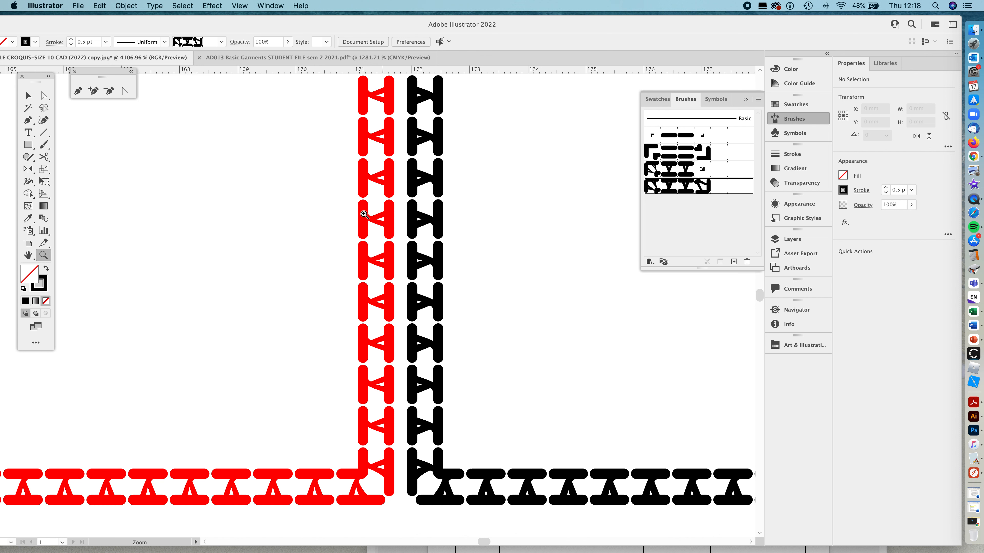
left_click(494, 275, "alt")
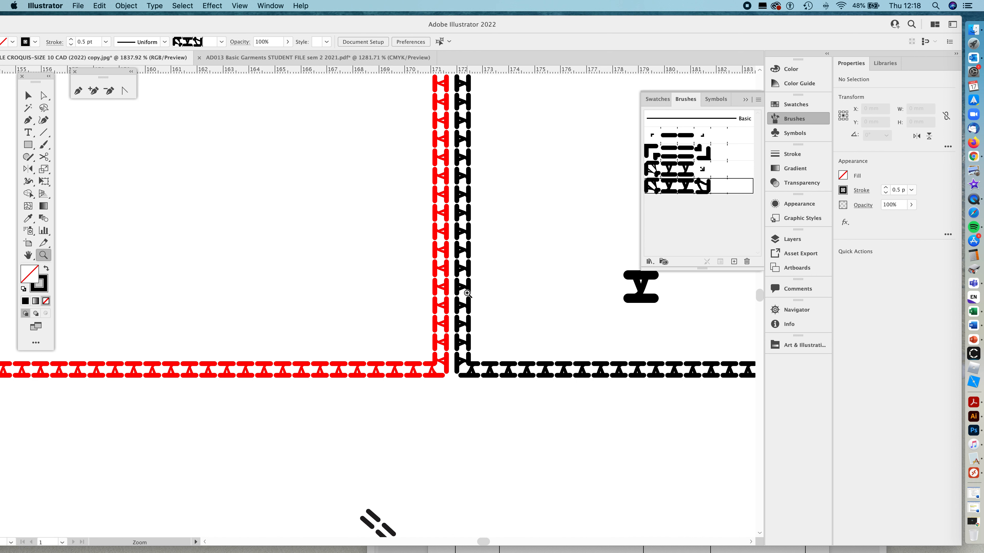
Set the stroke weight of the letter y in the original stitch artwork to 0.05 pt.
left_click_drag(666, 289, 679, 325)
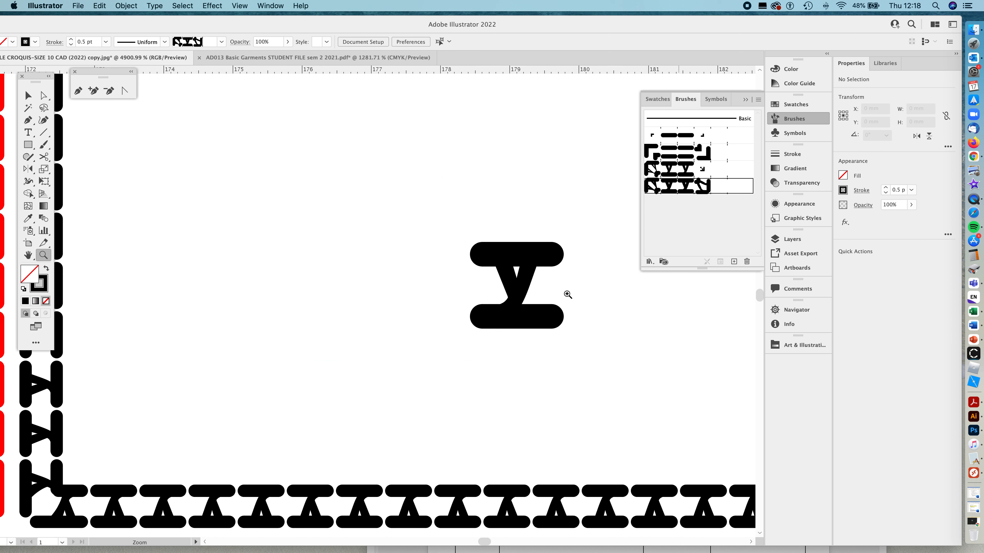
key("a")
left_click(517, 278)
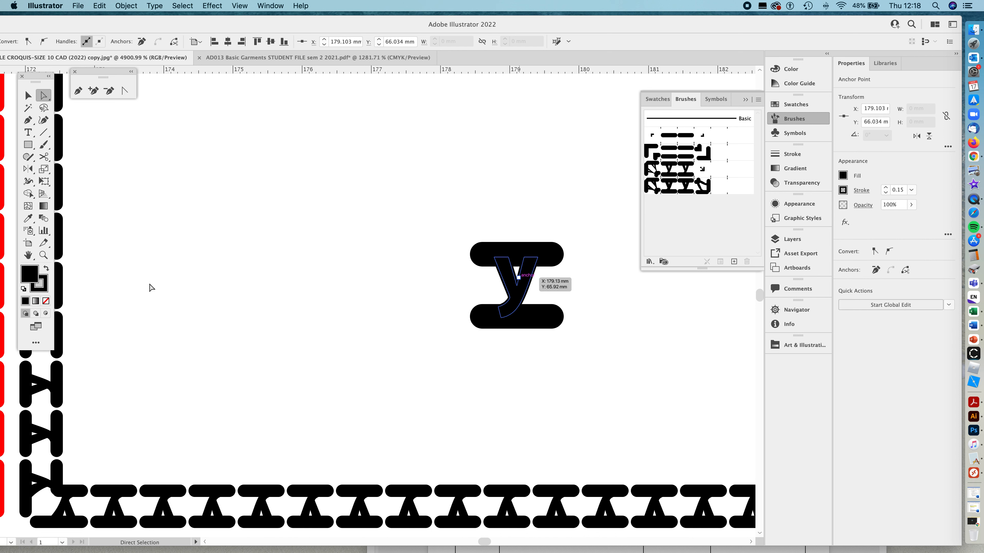
left_click(46, 293)
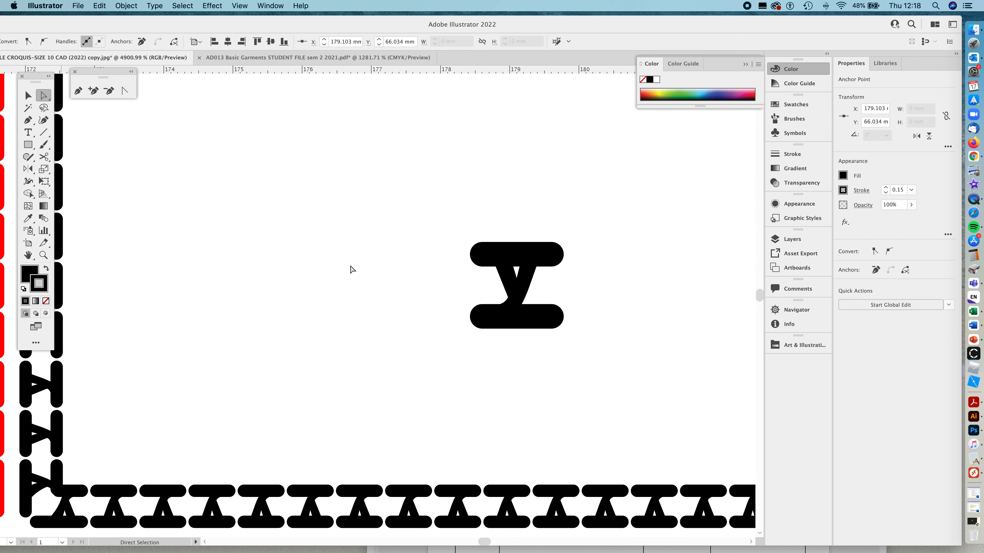
left_click(903, 190)
key("Return")
key("z")
left_click_drag(577, 242, 432, 309)
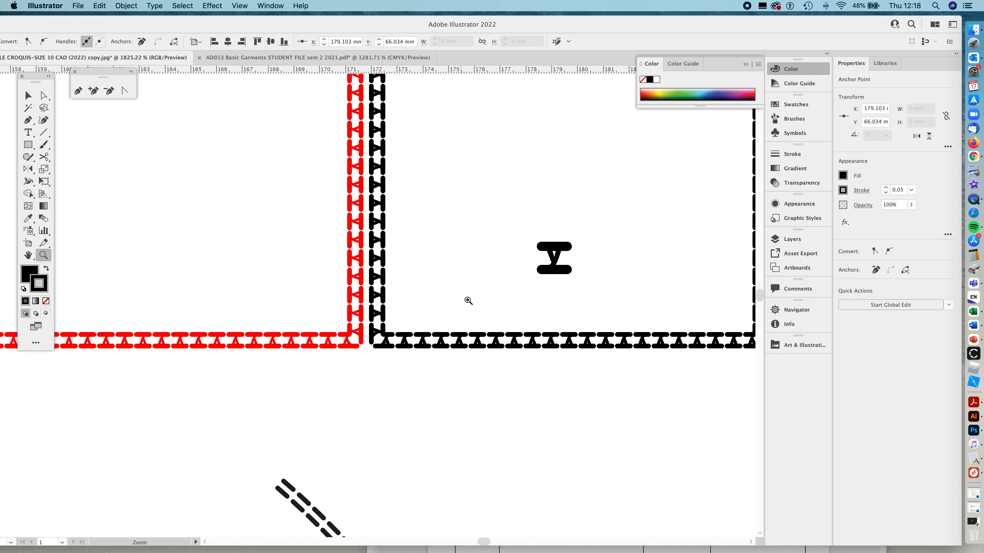
left_click_drag(468, 296, 389, 351)
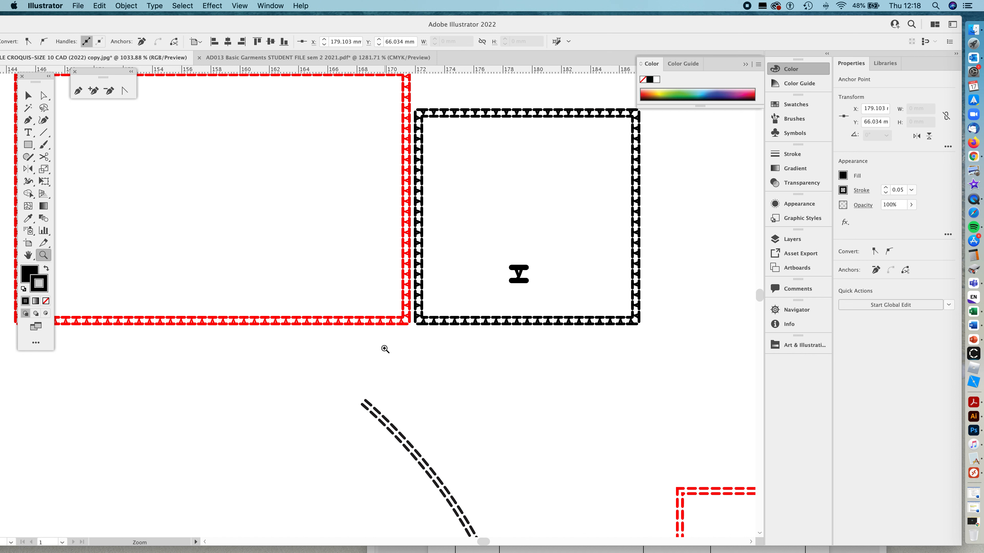